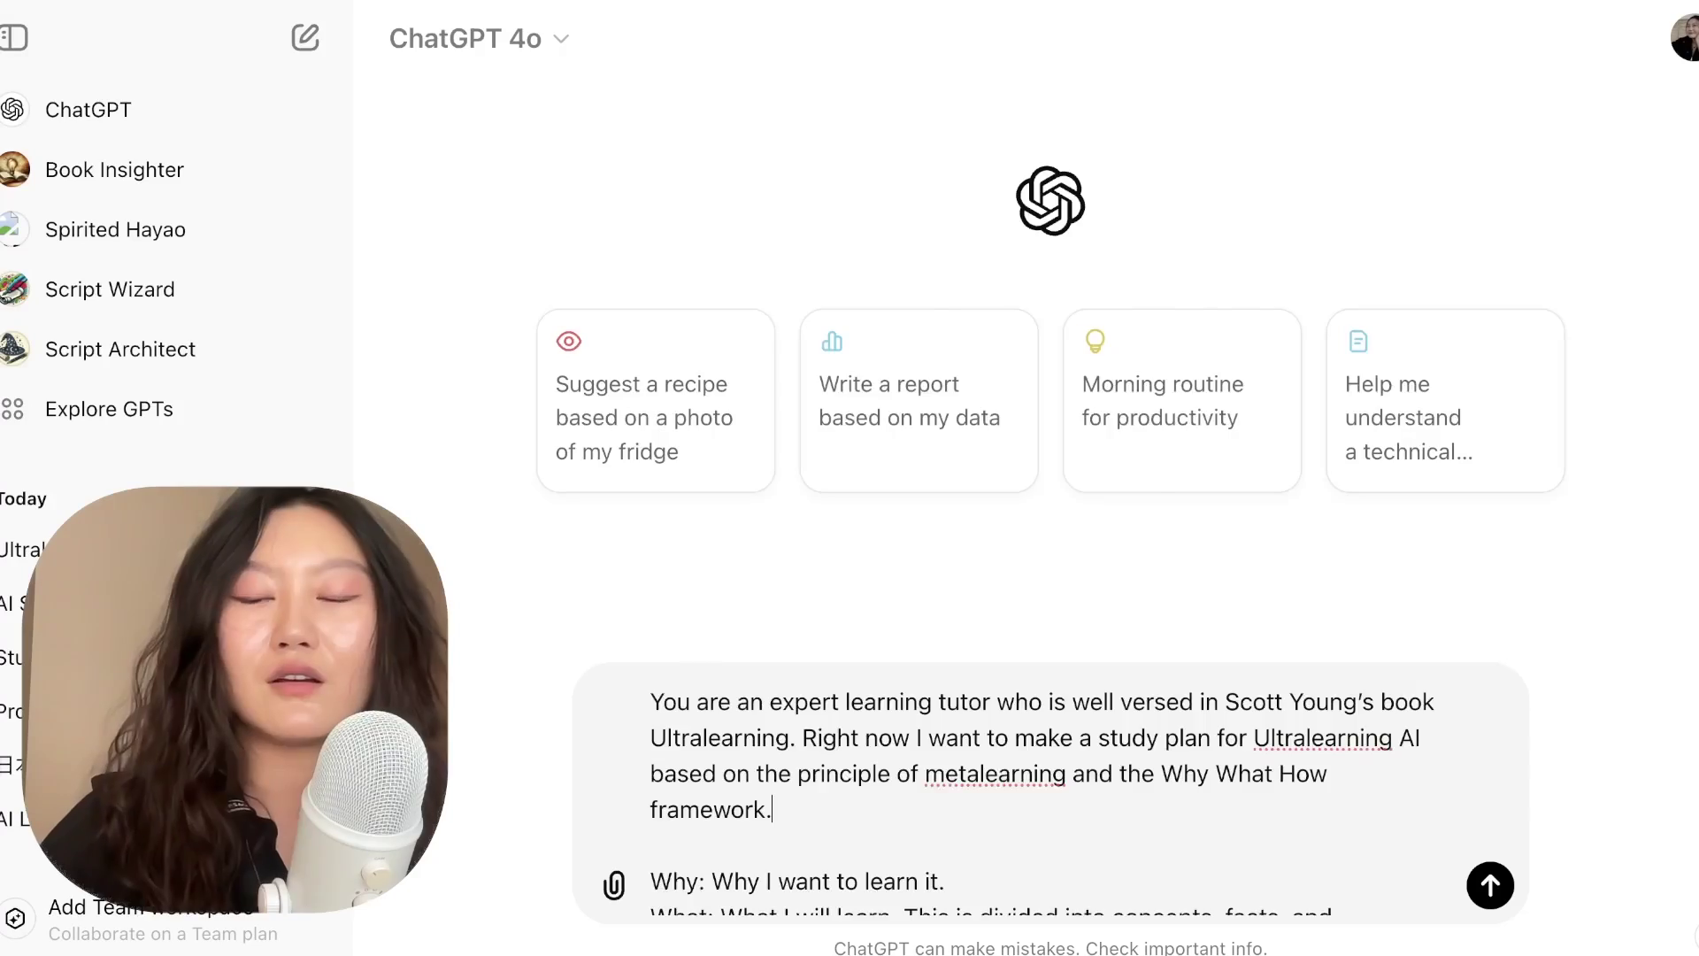
# Step: Send the Ultralearning tutor prompt requesting an AI study plan using the Why-What-How framework
pyautogui.press('Return')
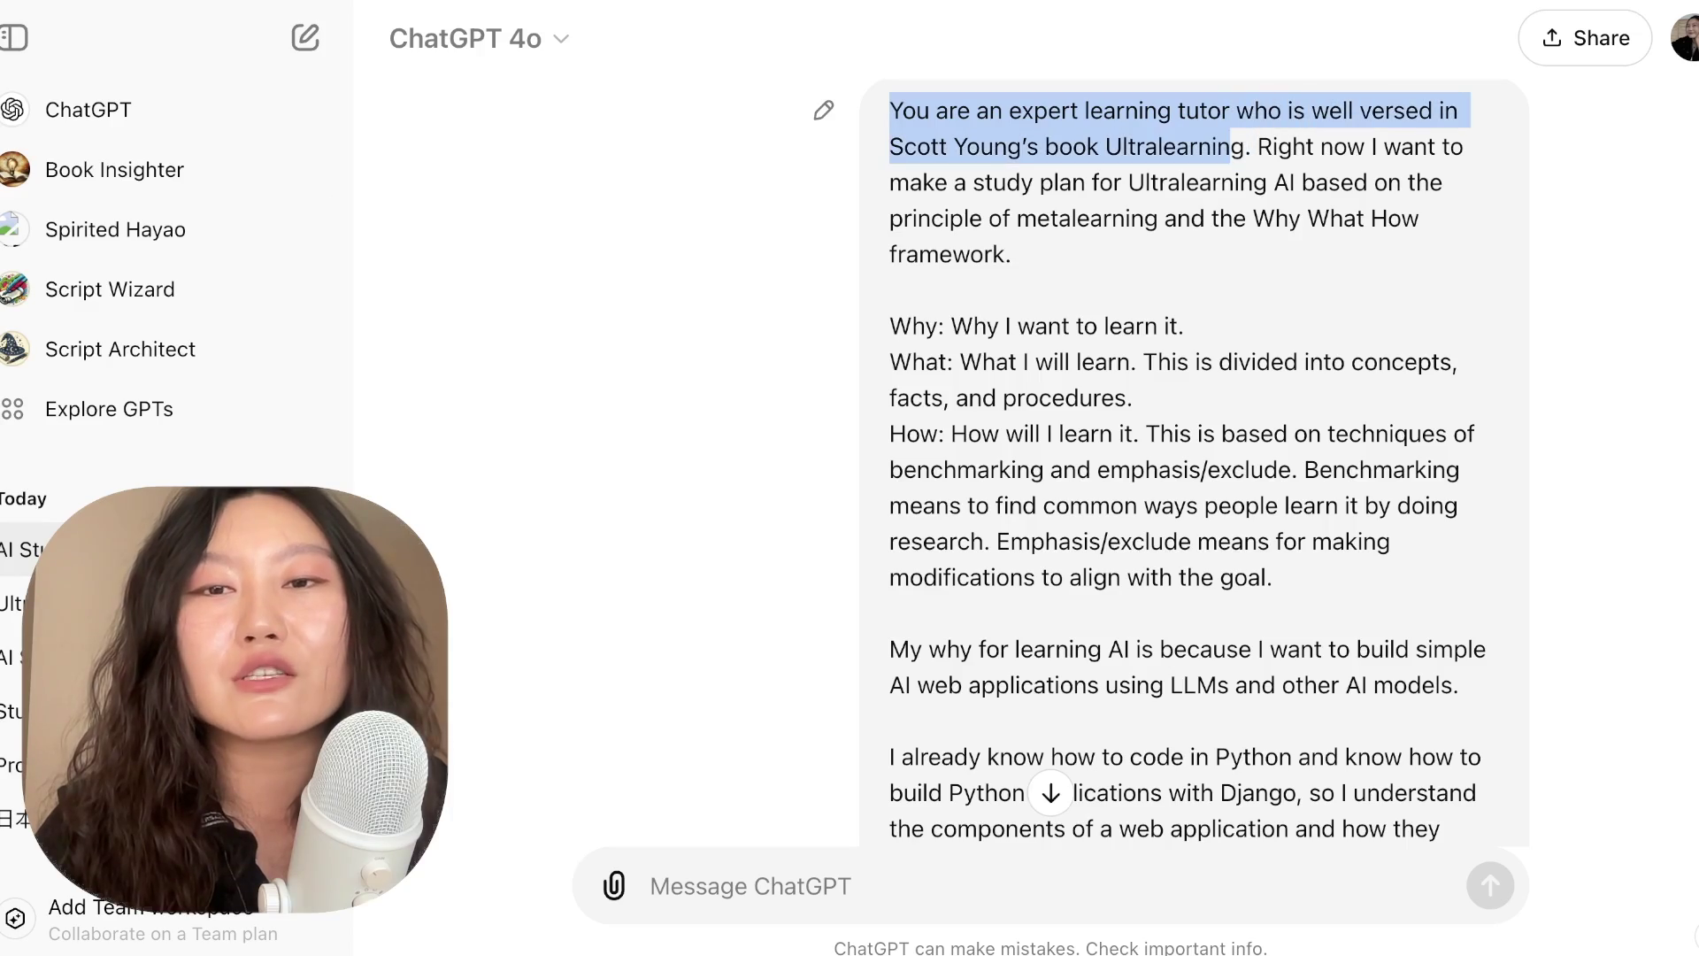
pyautogui.moveTo(1229, 146); pyautogui.dragTo(1249, 147)
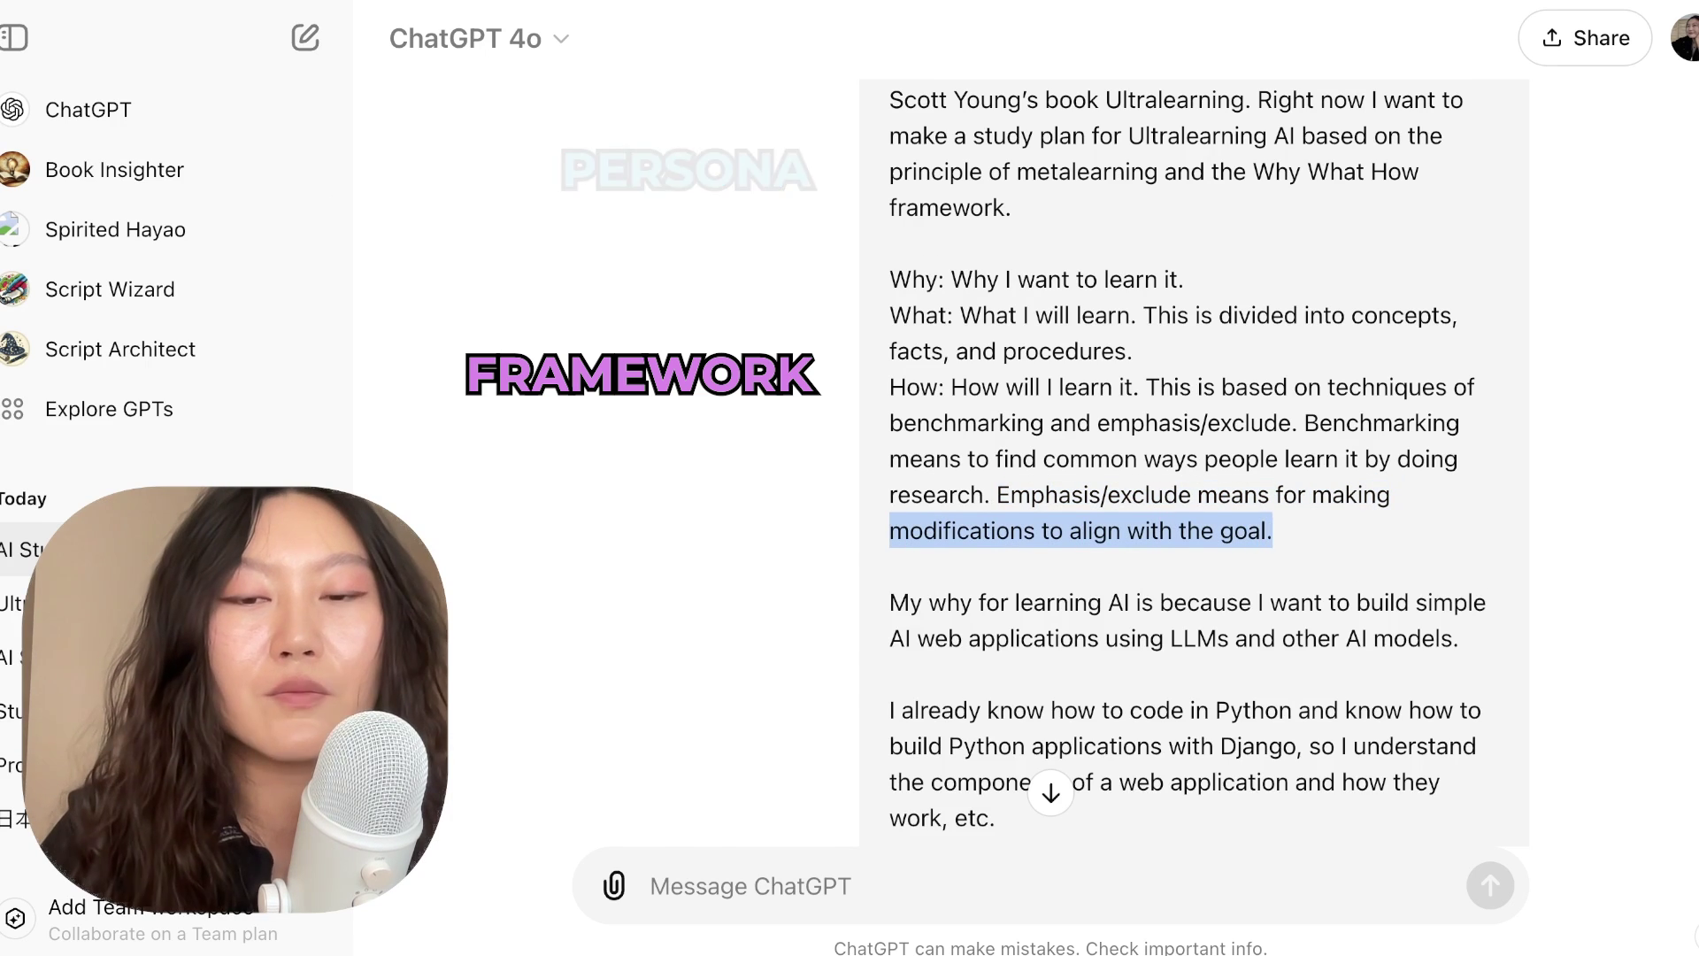
pyautogui.scroll(-3, 1185, 443)
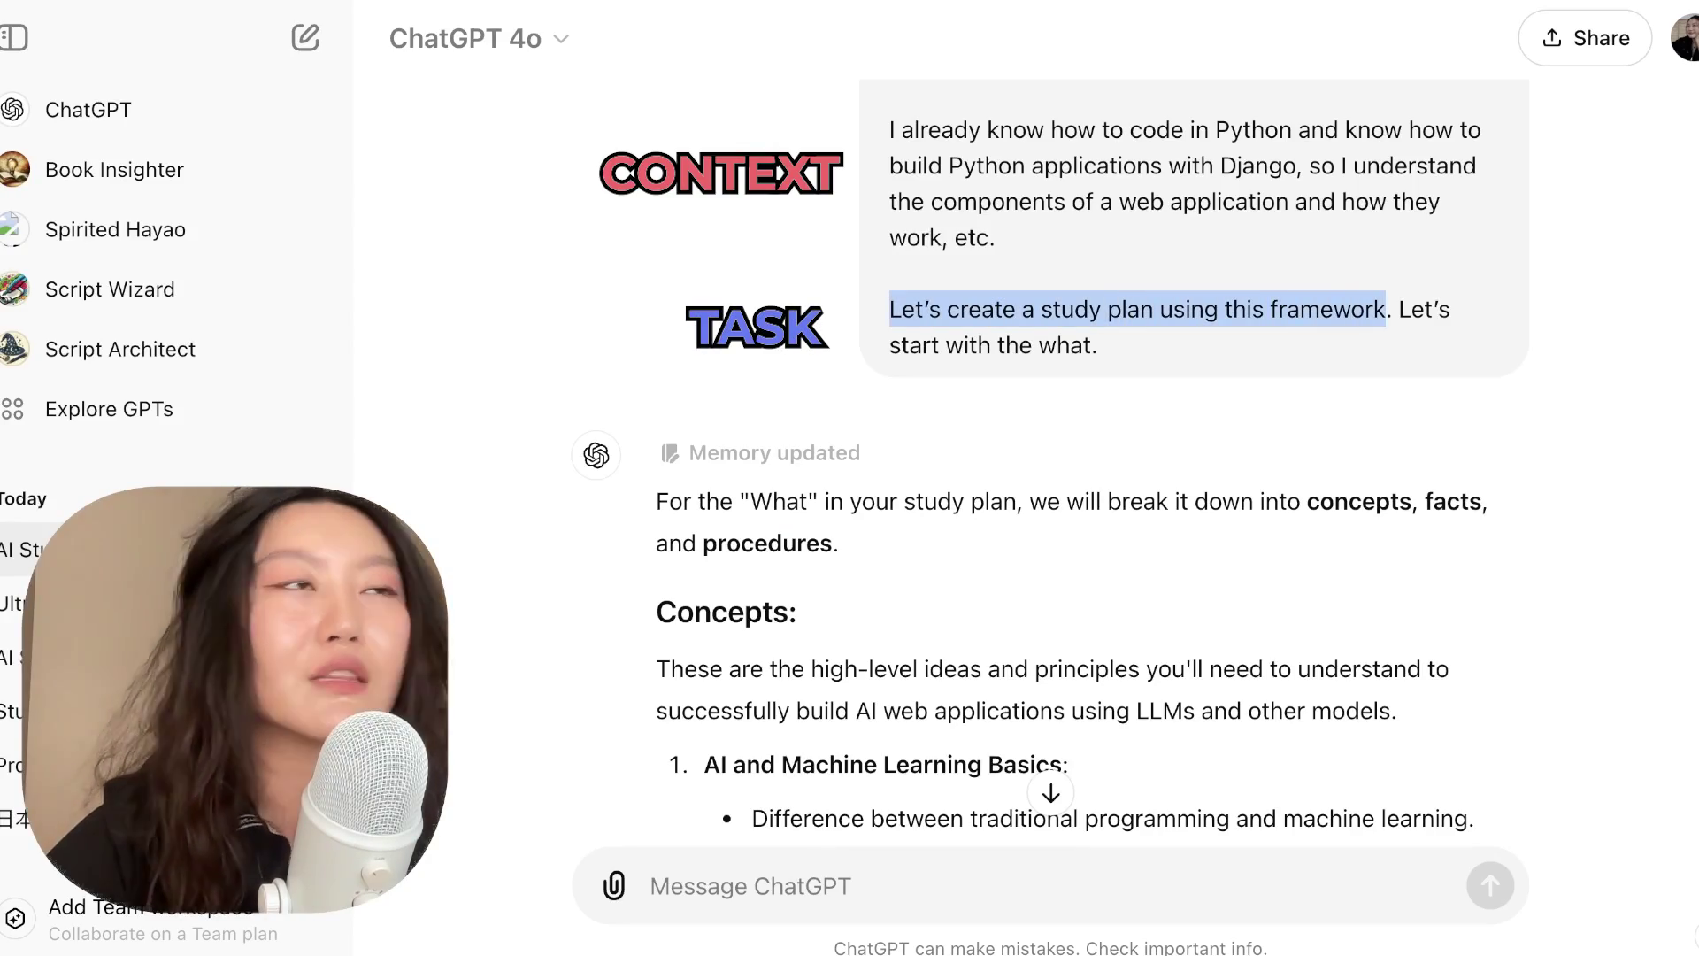
# Step: Highlight the Concepts, Pre-trained Models and APIs, Data Formats and Model Specifications items in the What reply
pyautogui.scroll(-1, 1049, 461)
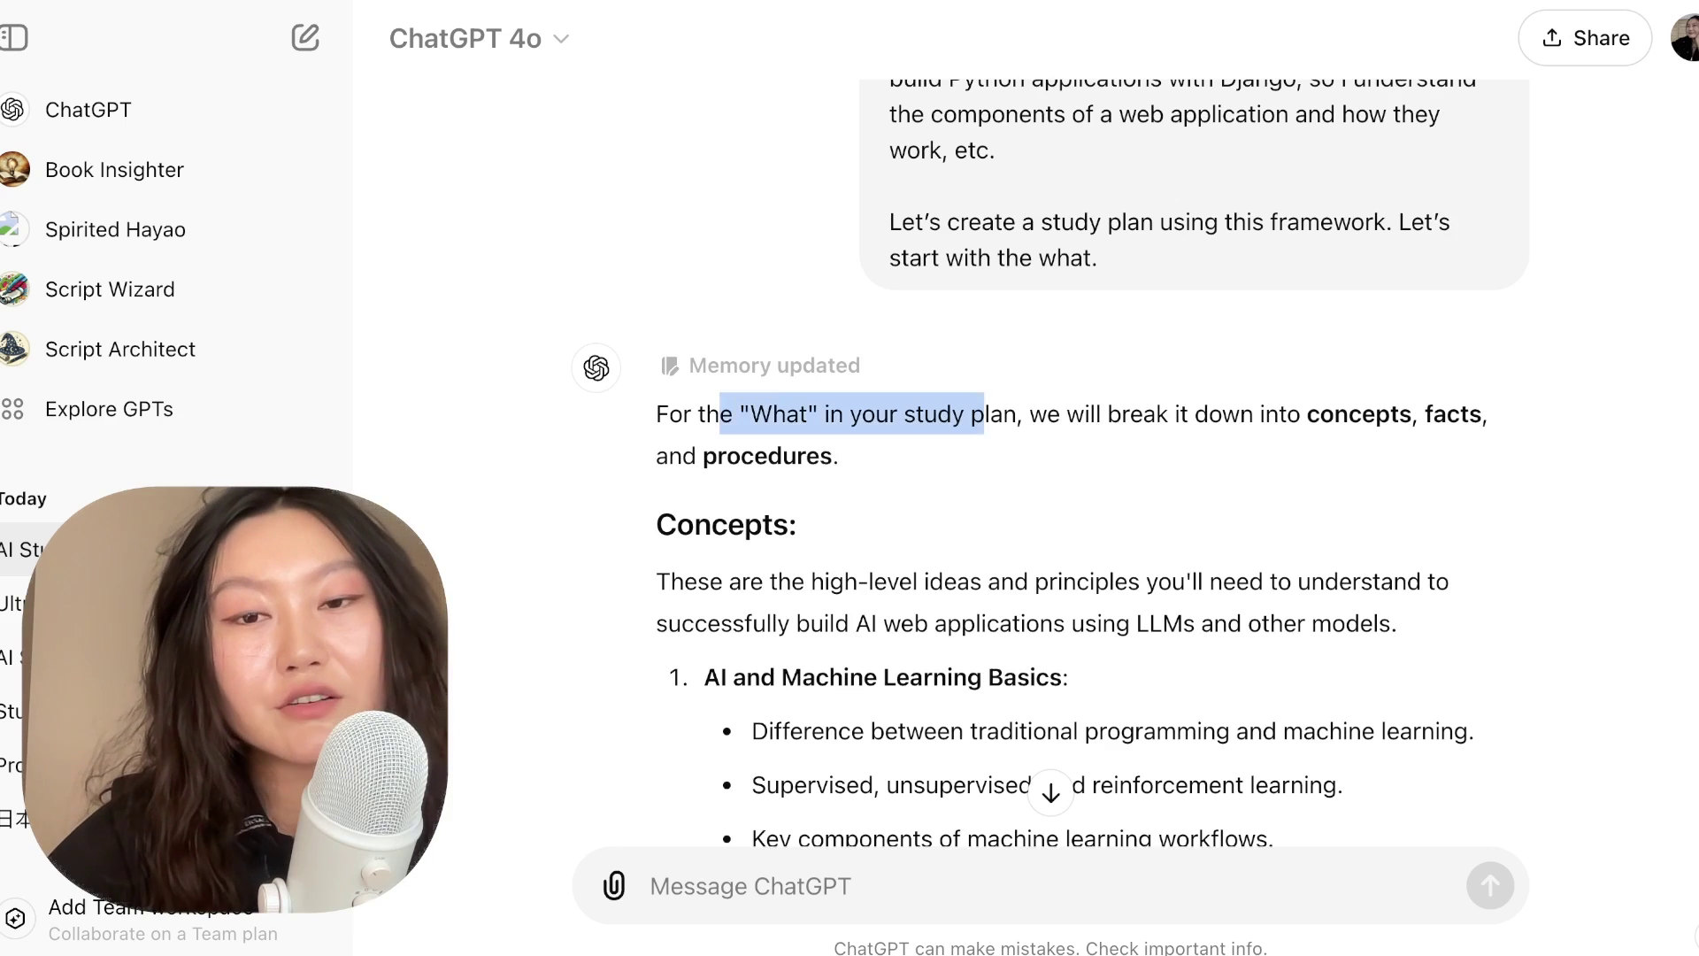
pyautogui.moveTo(1334, 414); pyautogui.dragTo(806, 455)
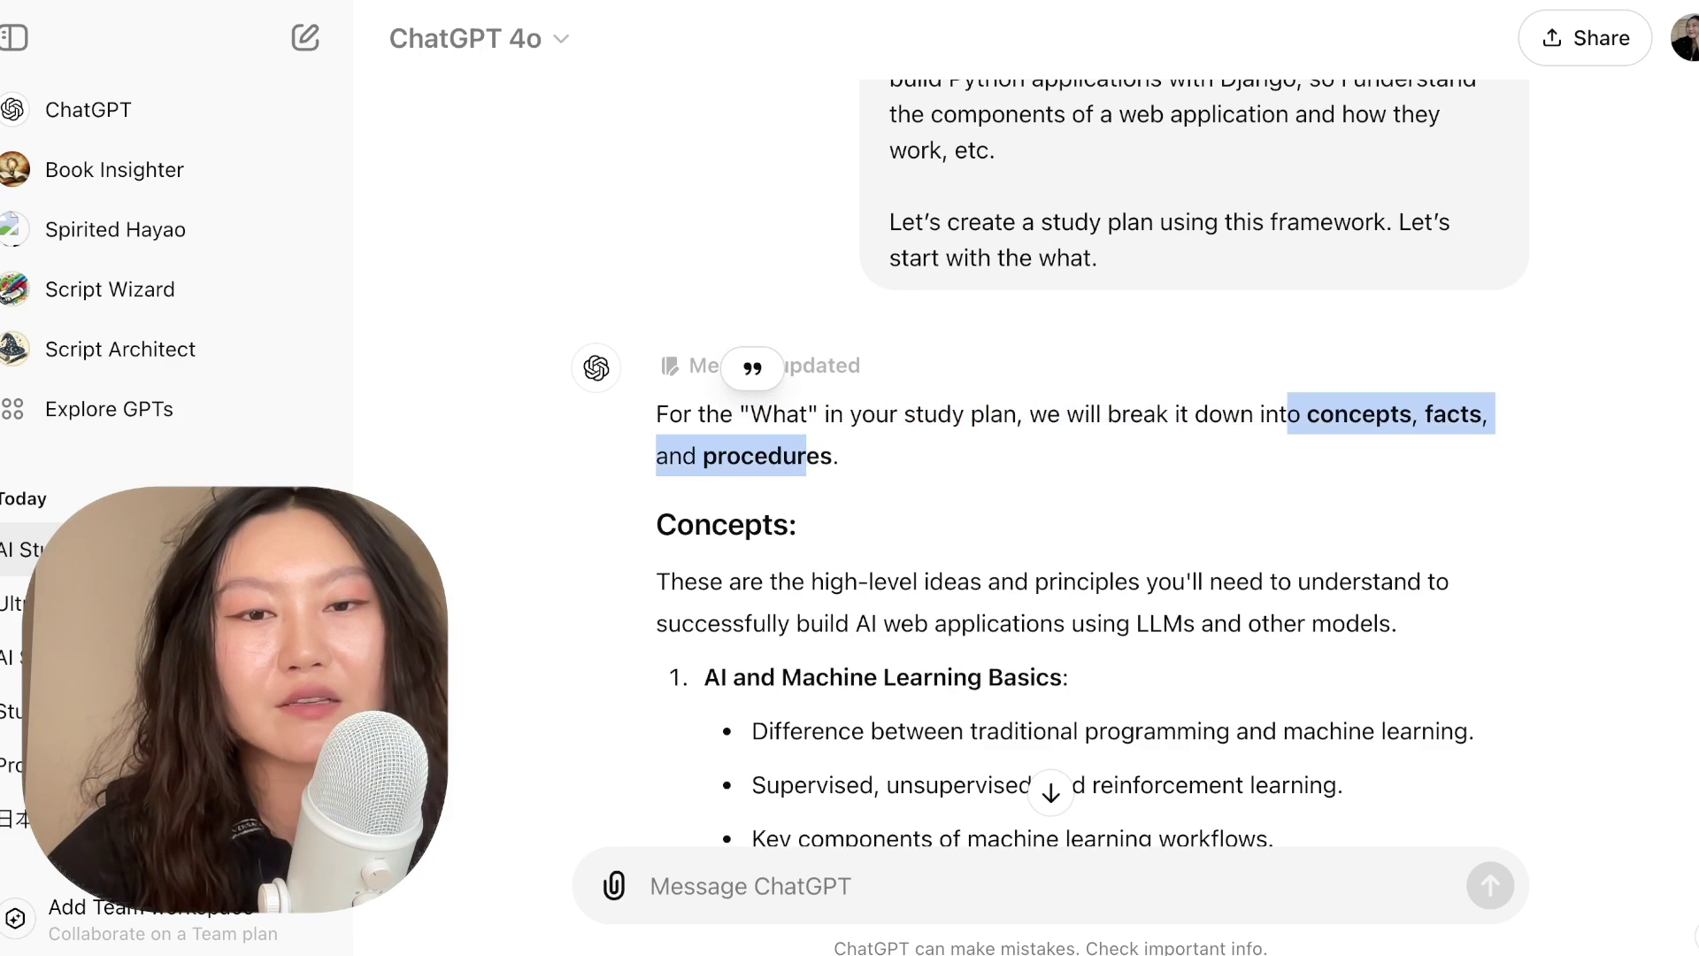
pyautogui.scroll(-3, 1049, 461)
pyautogui.tripleClick(726, 278)
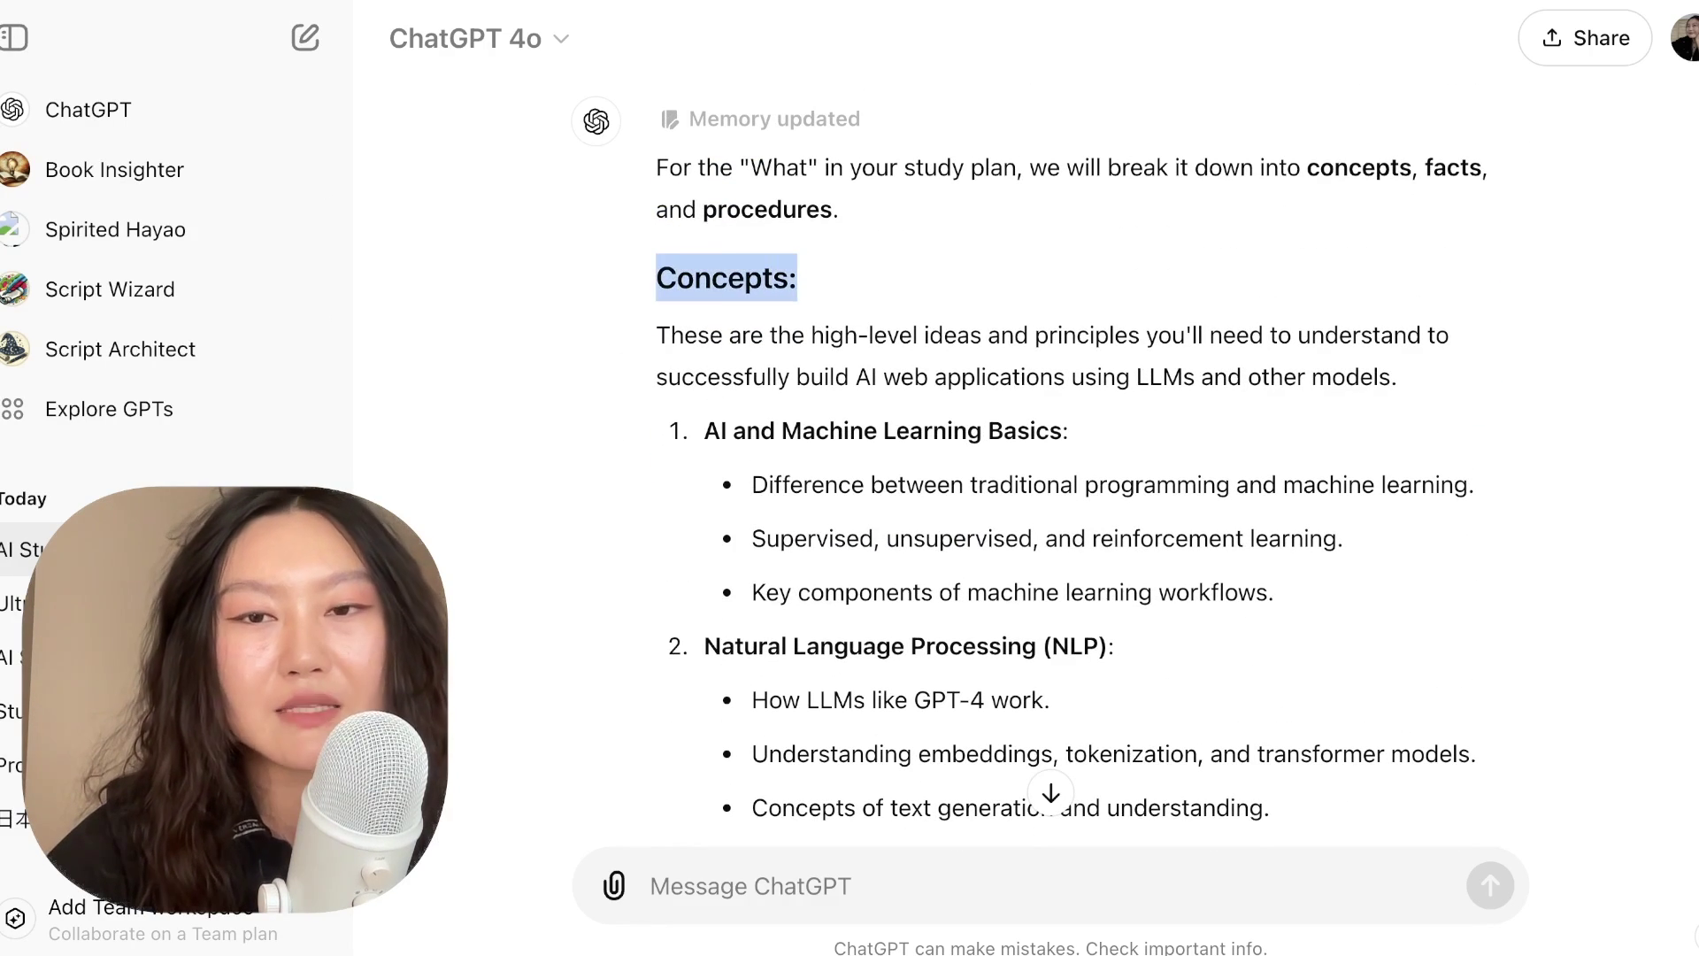
pyautogui.scroll(-1, 1050, 460)
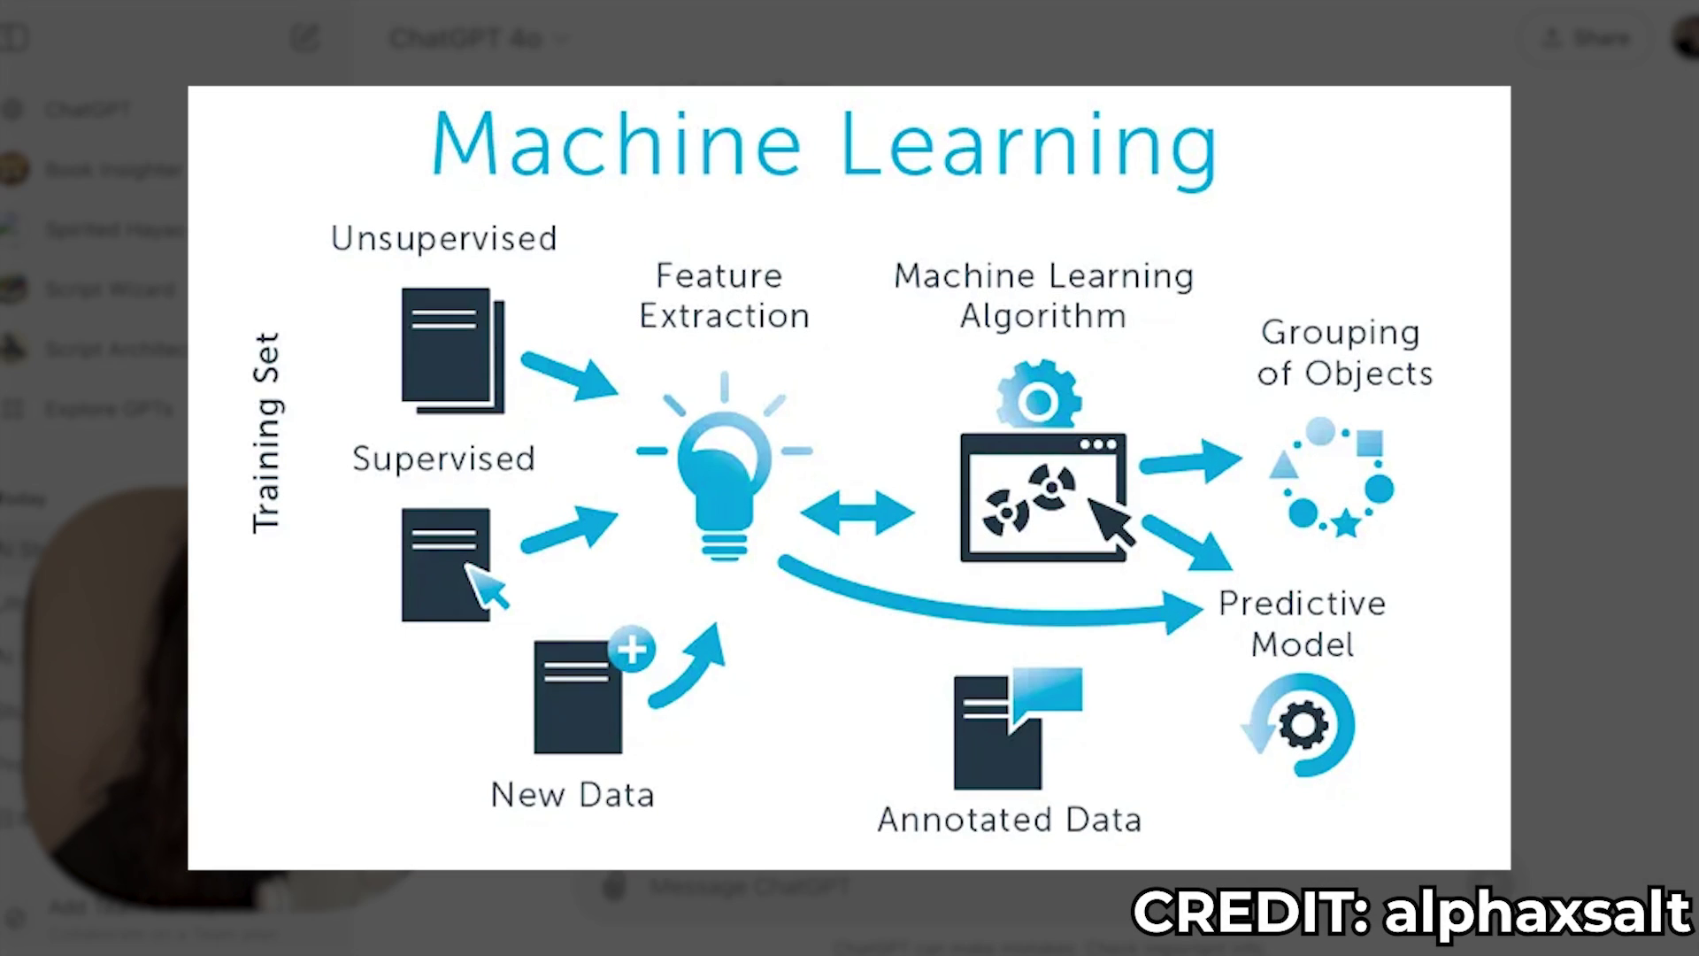
pyautogui.scroll(-3, 1049, 460)
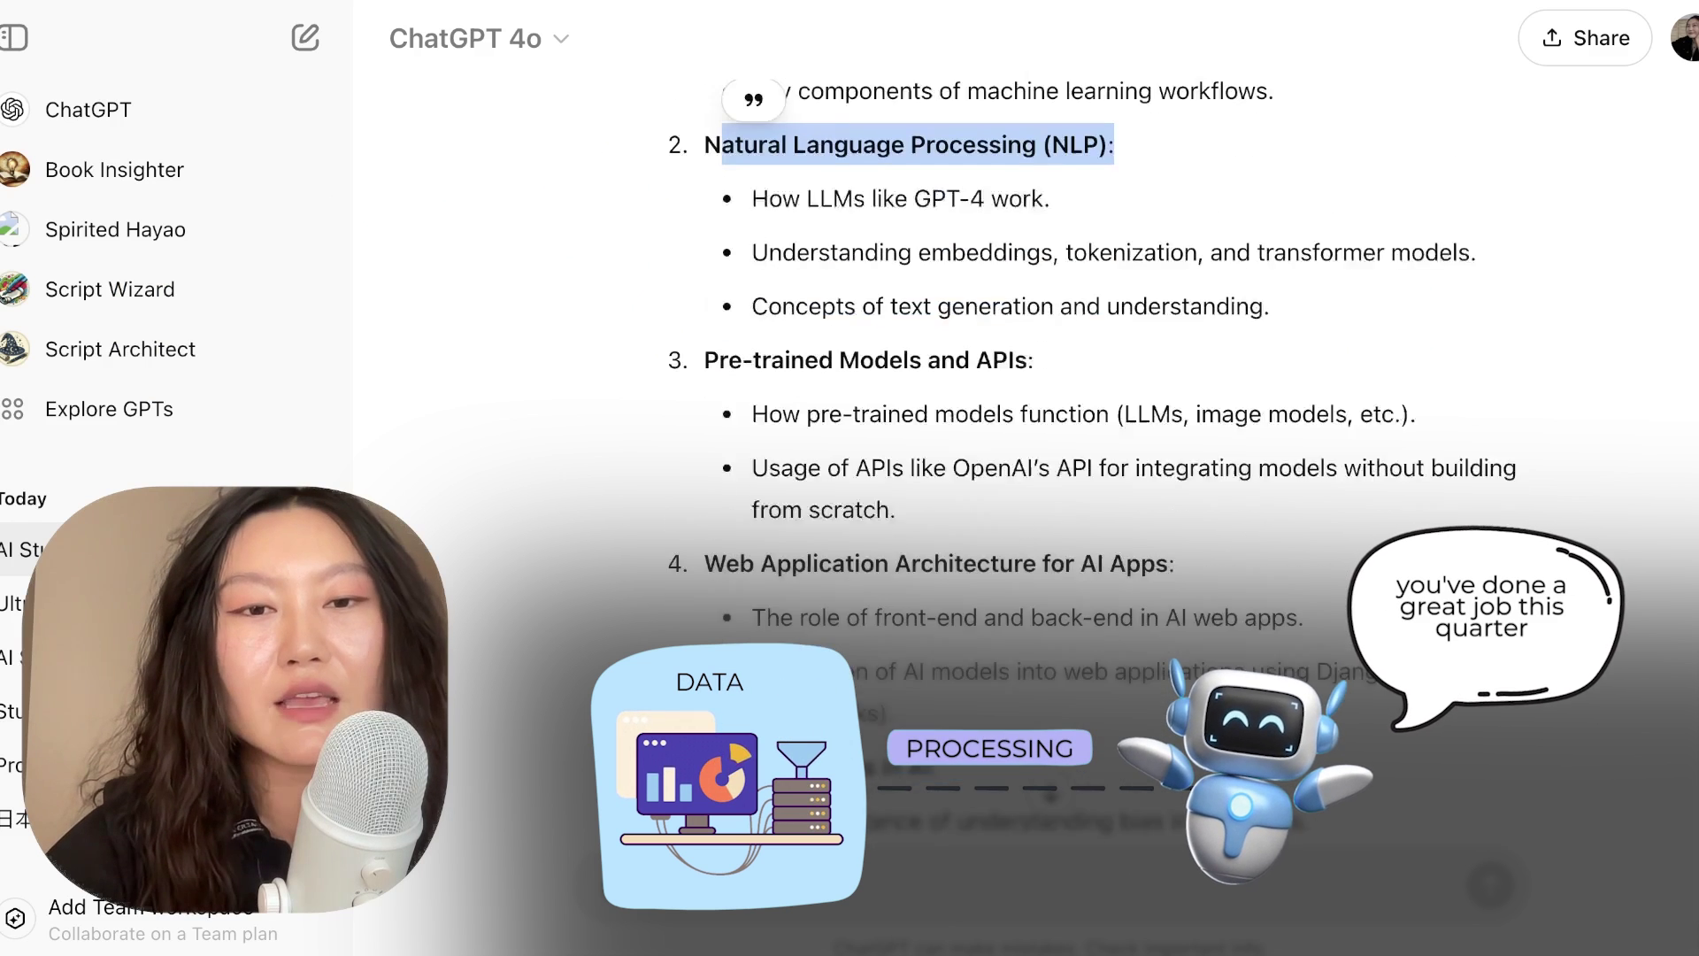
pyautogui.moveTo(753, 303); pyautogui.dragTo(1014, 304)
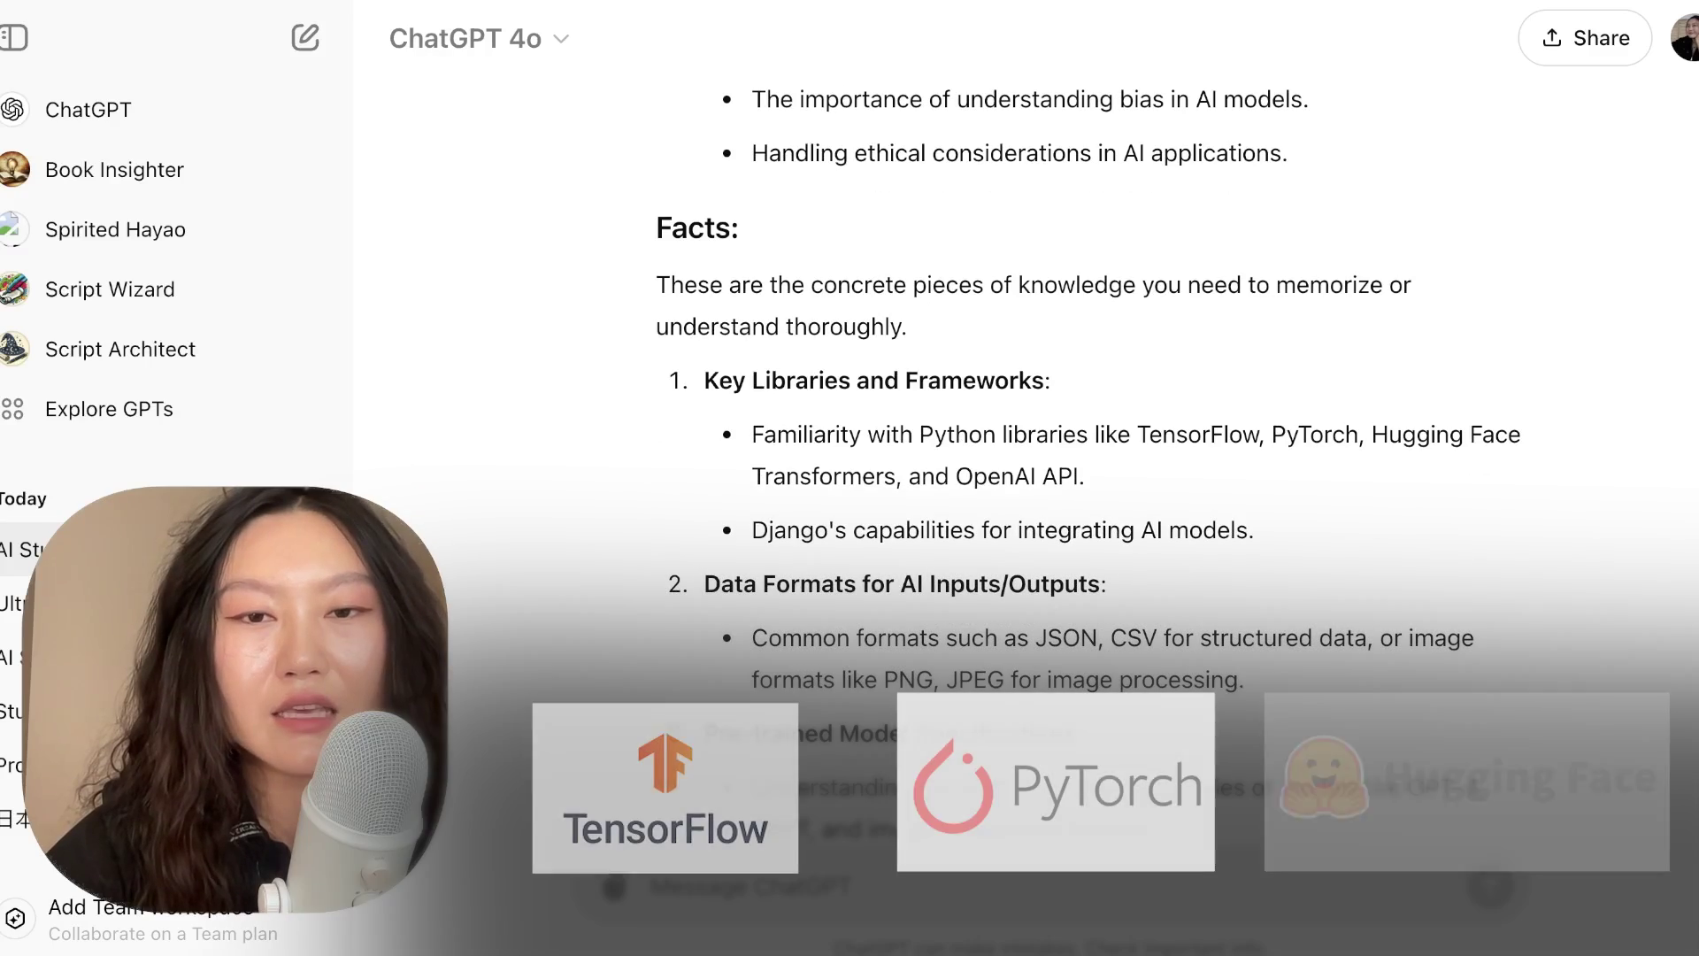
pyautogui.moveTo(719, 380); pyautogui.dragTo(962, 380)
pyautogui.scroll(-2, 1100, 485)
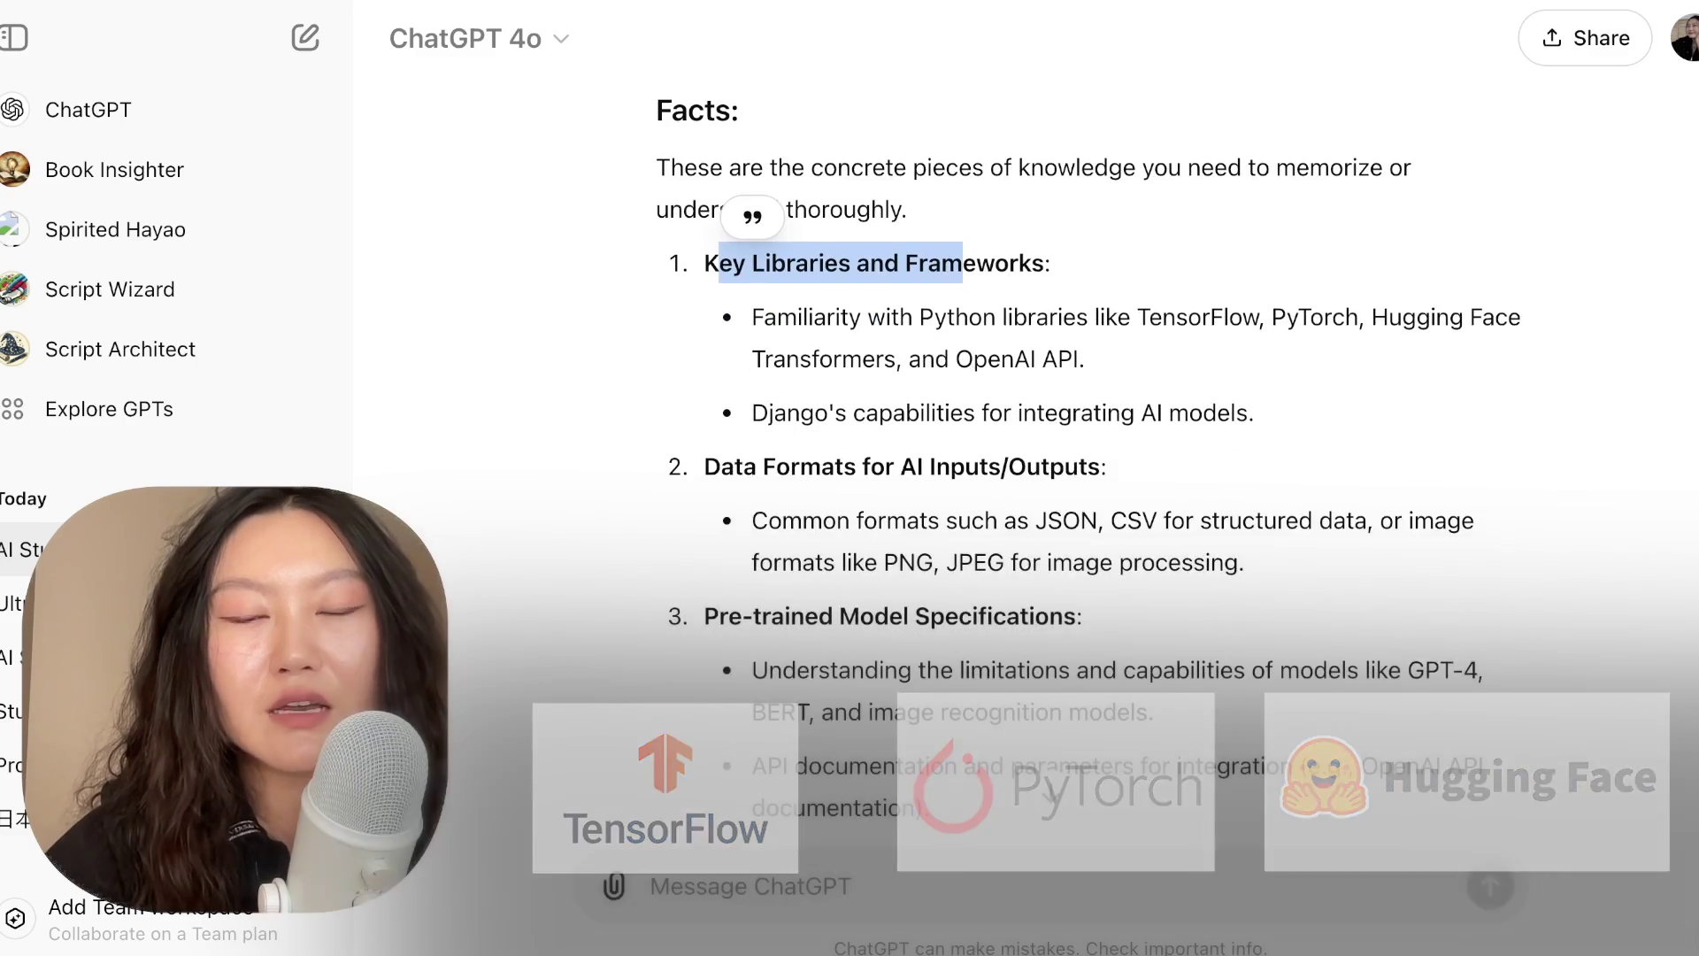
pyautogui.moveTo(796, 466); pyautogui.dragTo(991, 466)
pyautogui.scroll(-4, 1099, 486)
pyautogui.moveTo(786, 272); pyautogui.dragTo(945, 271)
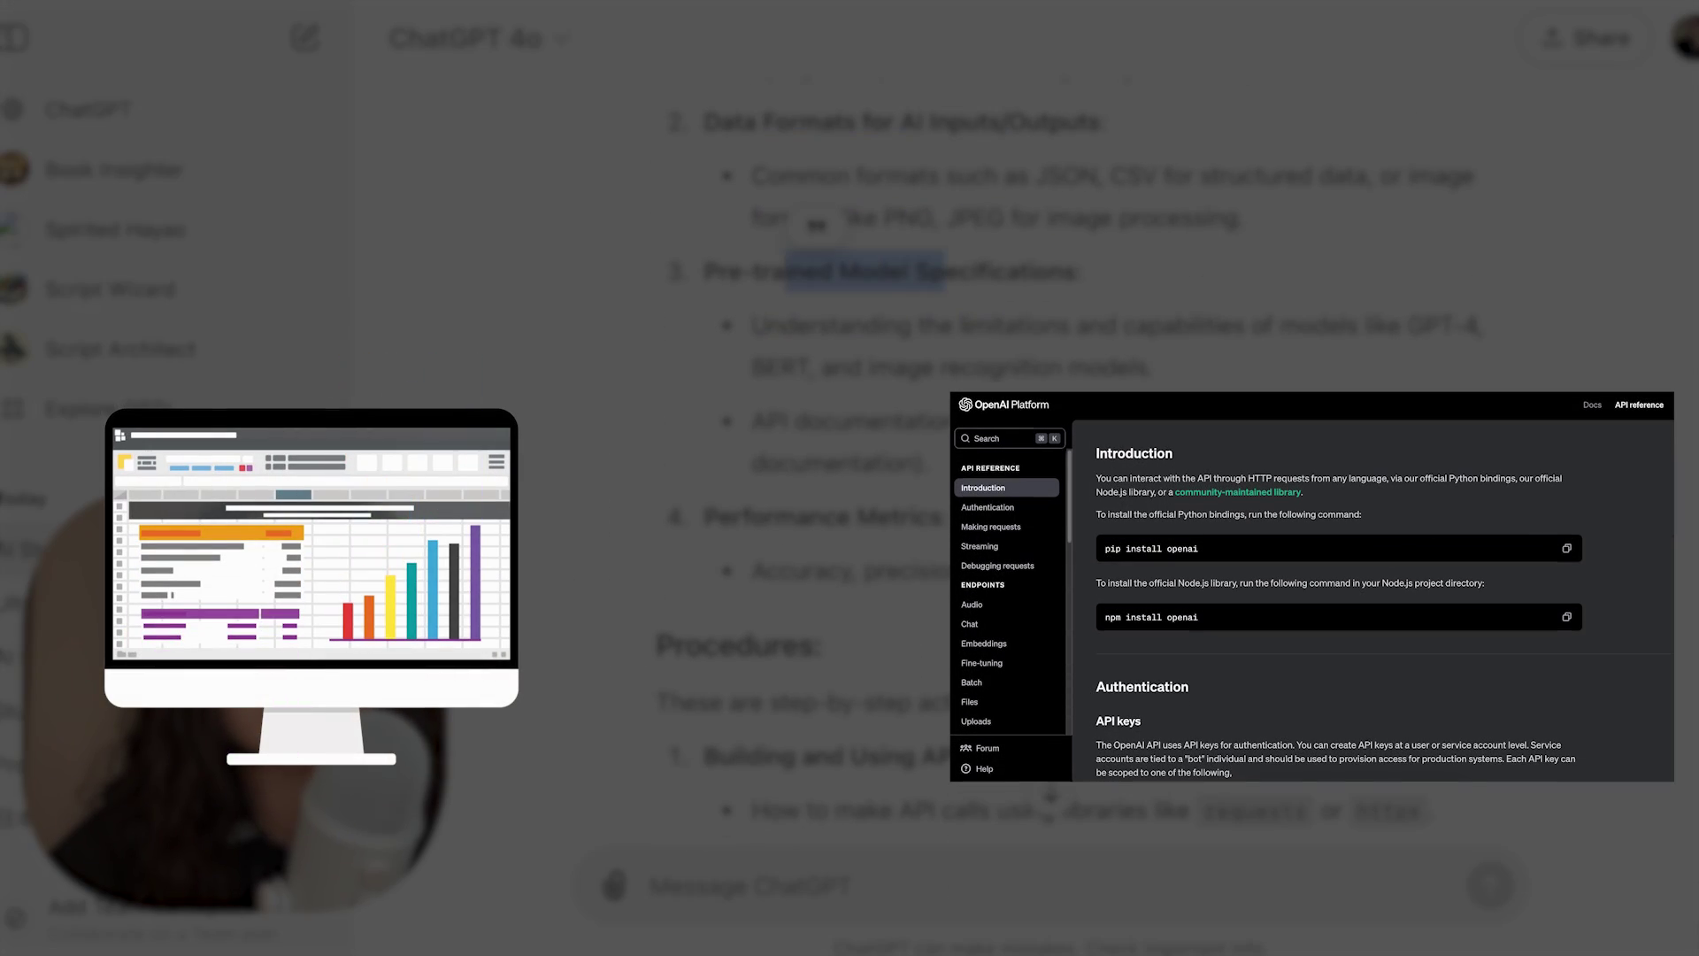
pyautogui.scroll(-5, 1100, 486)
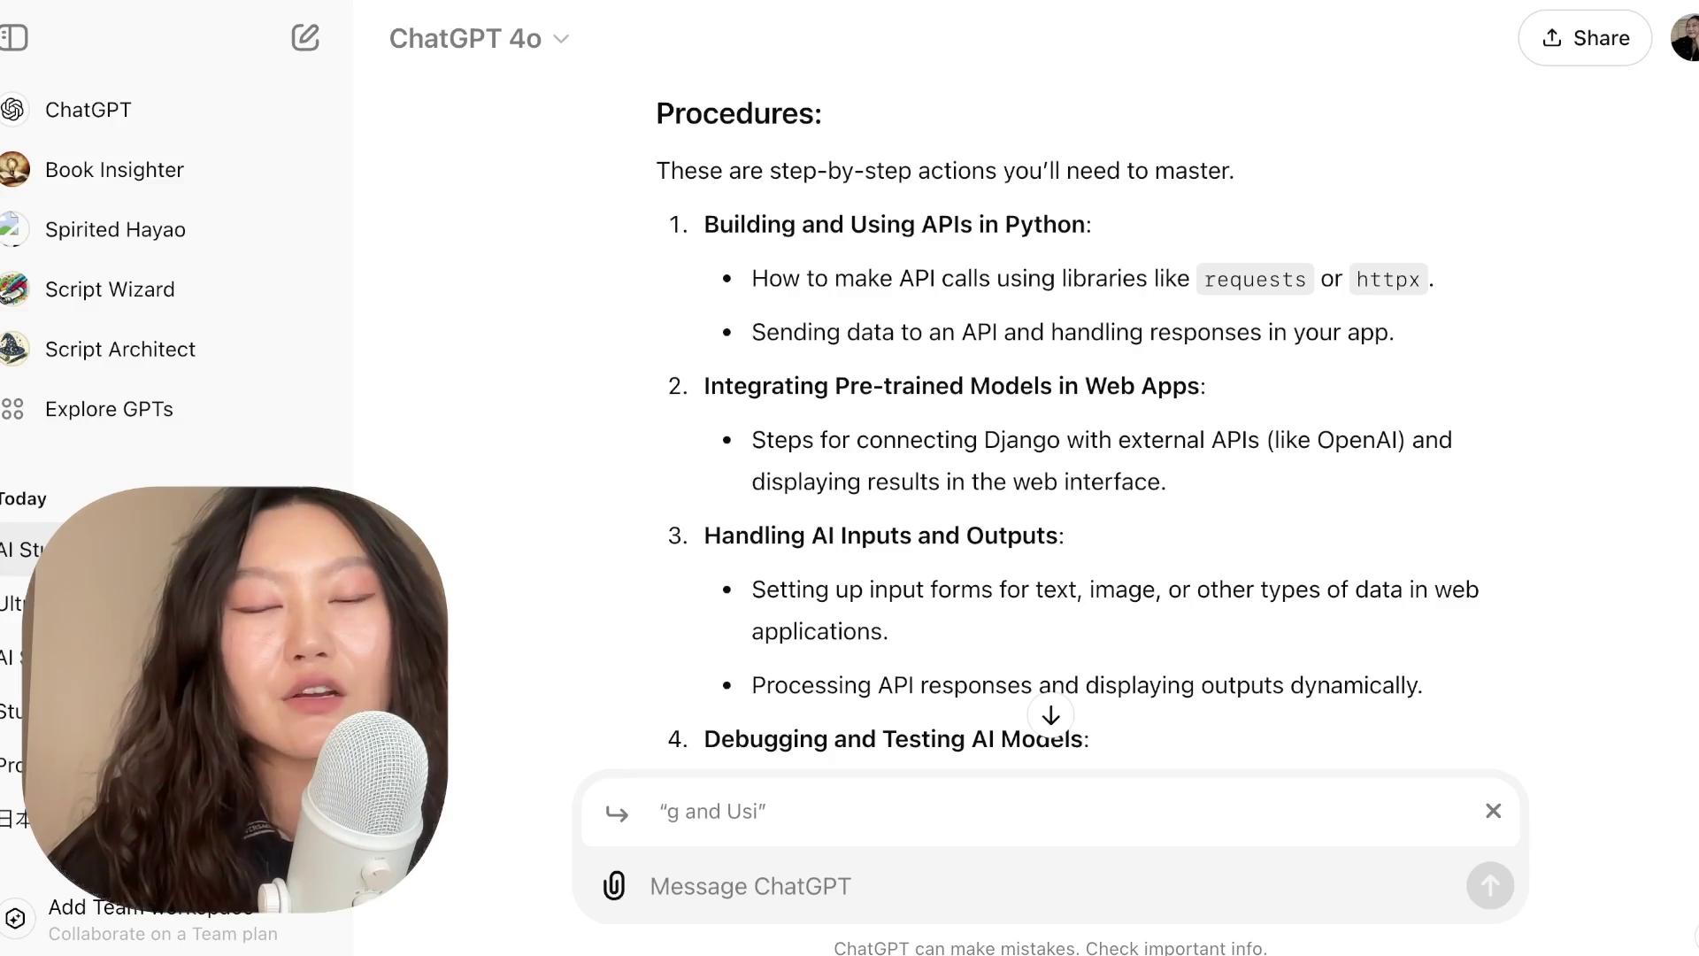
# Step: Ask ChatGPT to remove ethics and bias from the What section
pyautogui.scroll(20, 1050, 416)
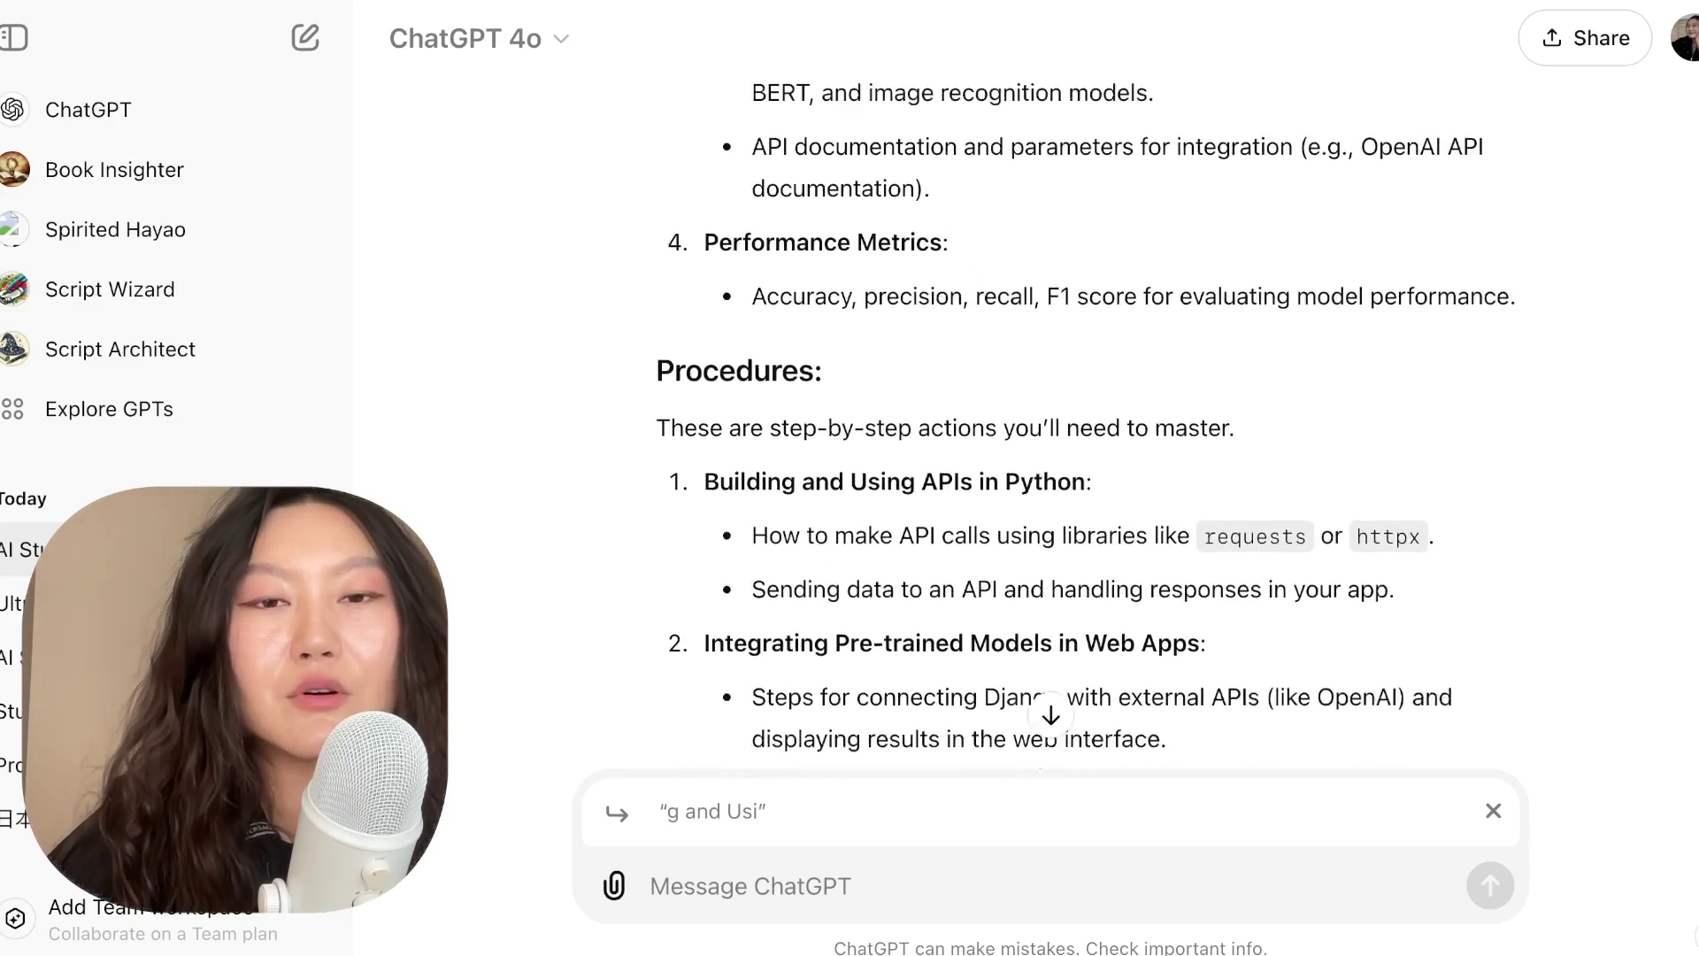
pyautogui.scroll(3, 1050, 416)
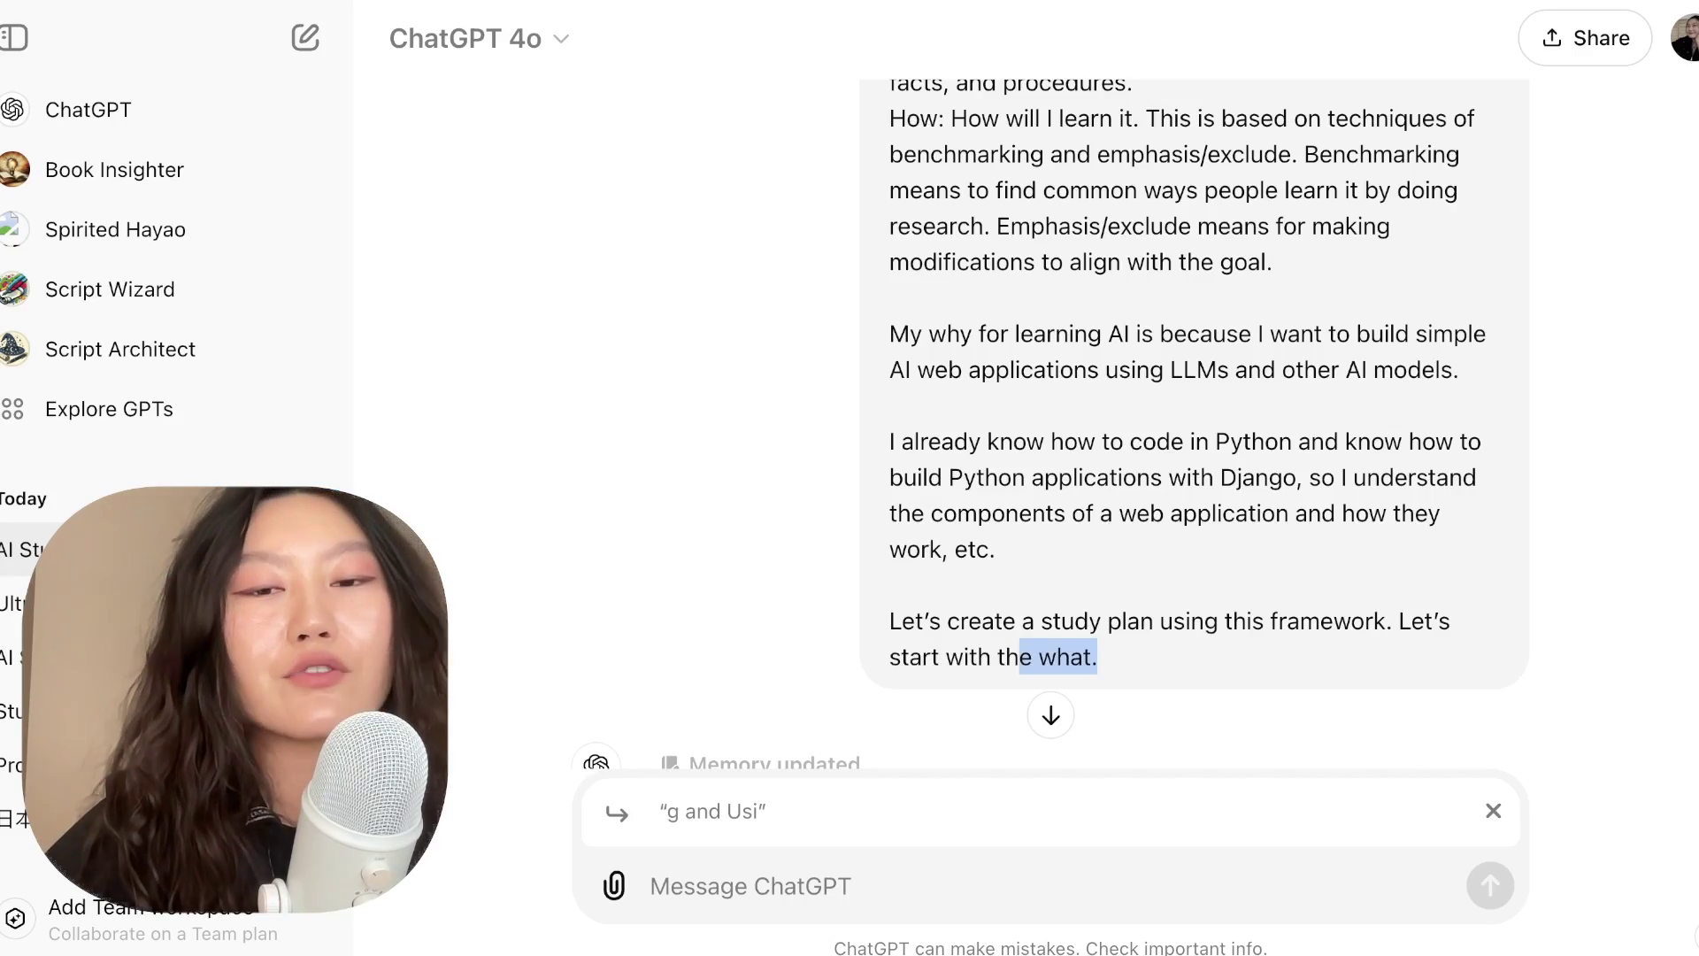
pyautogui.scroll(-14, 1050, 415)
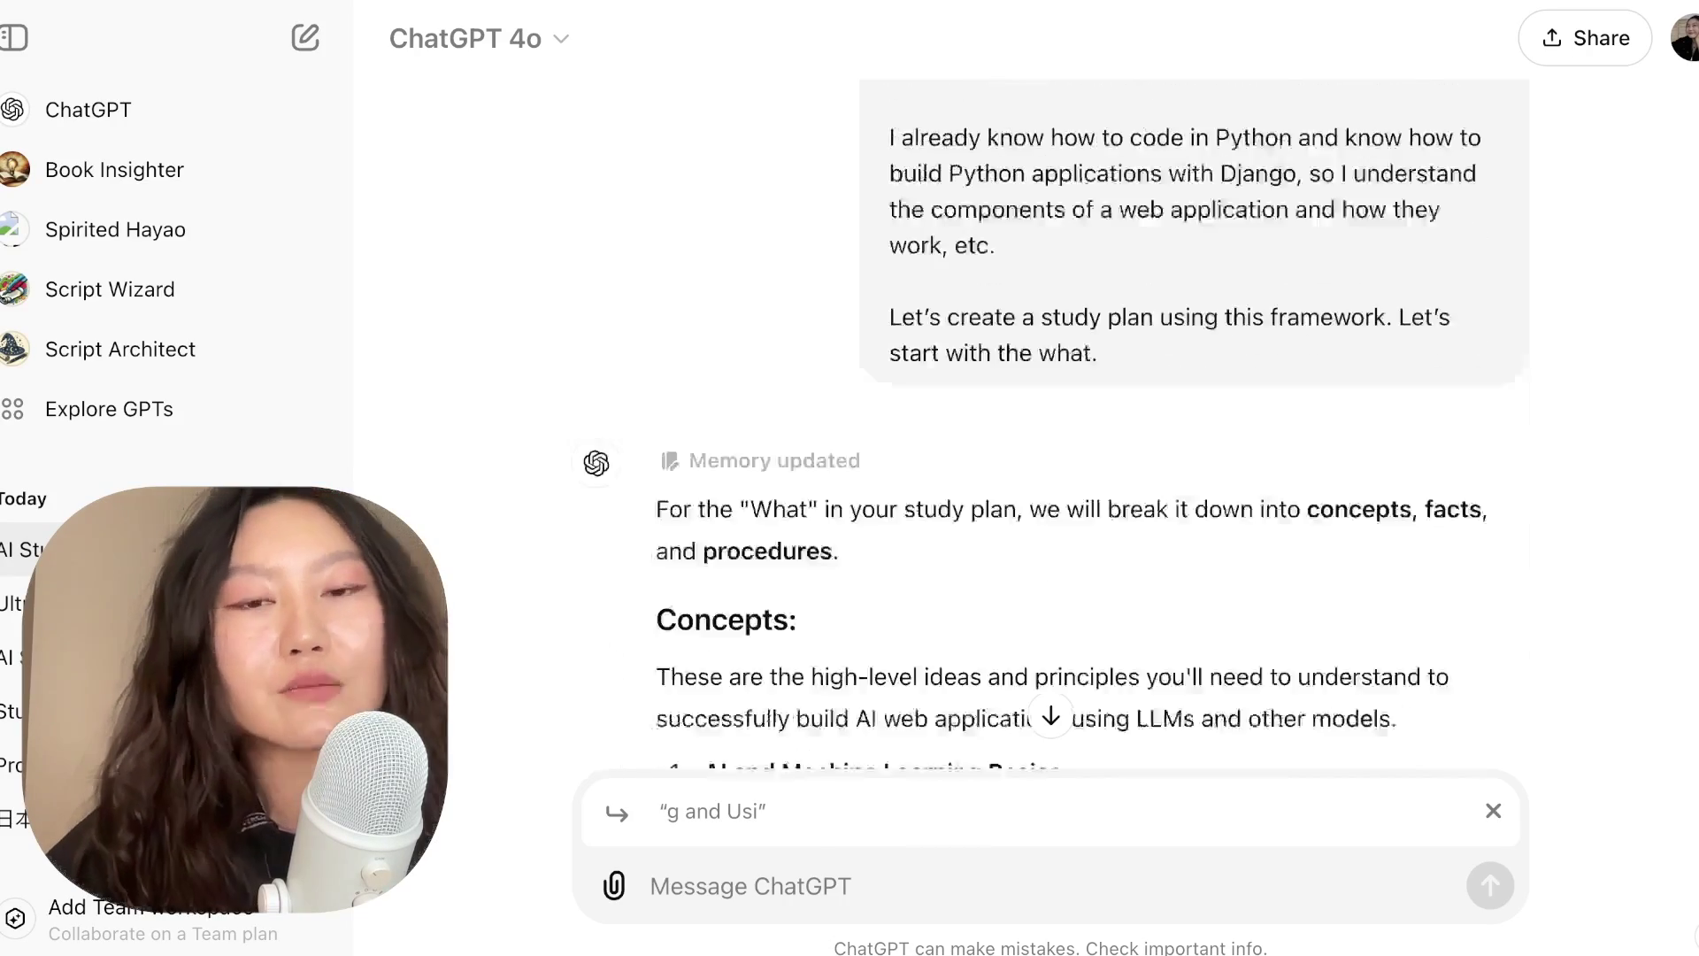
pyautogui.scroll(-1, 1086, 431)
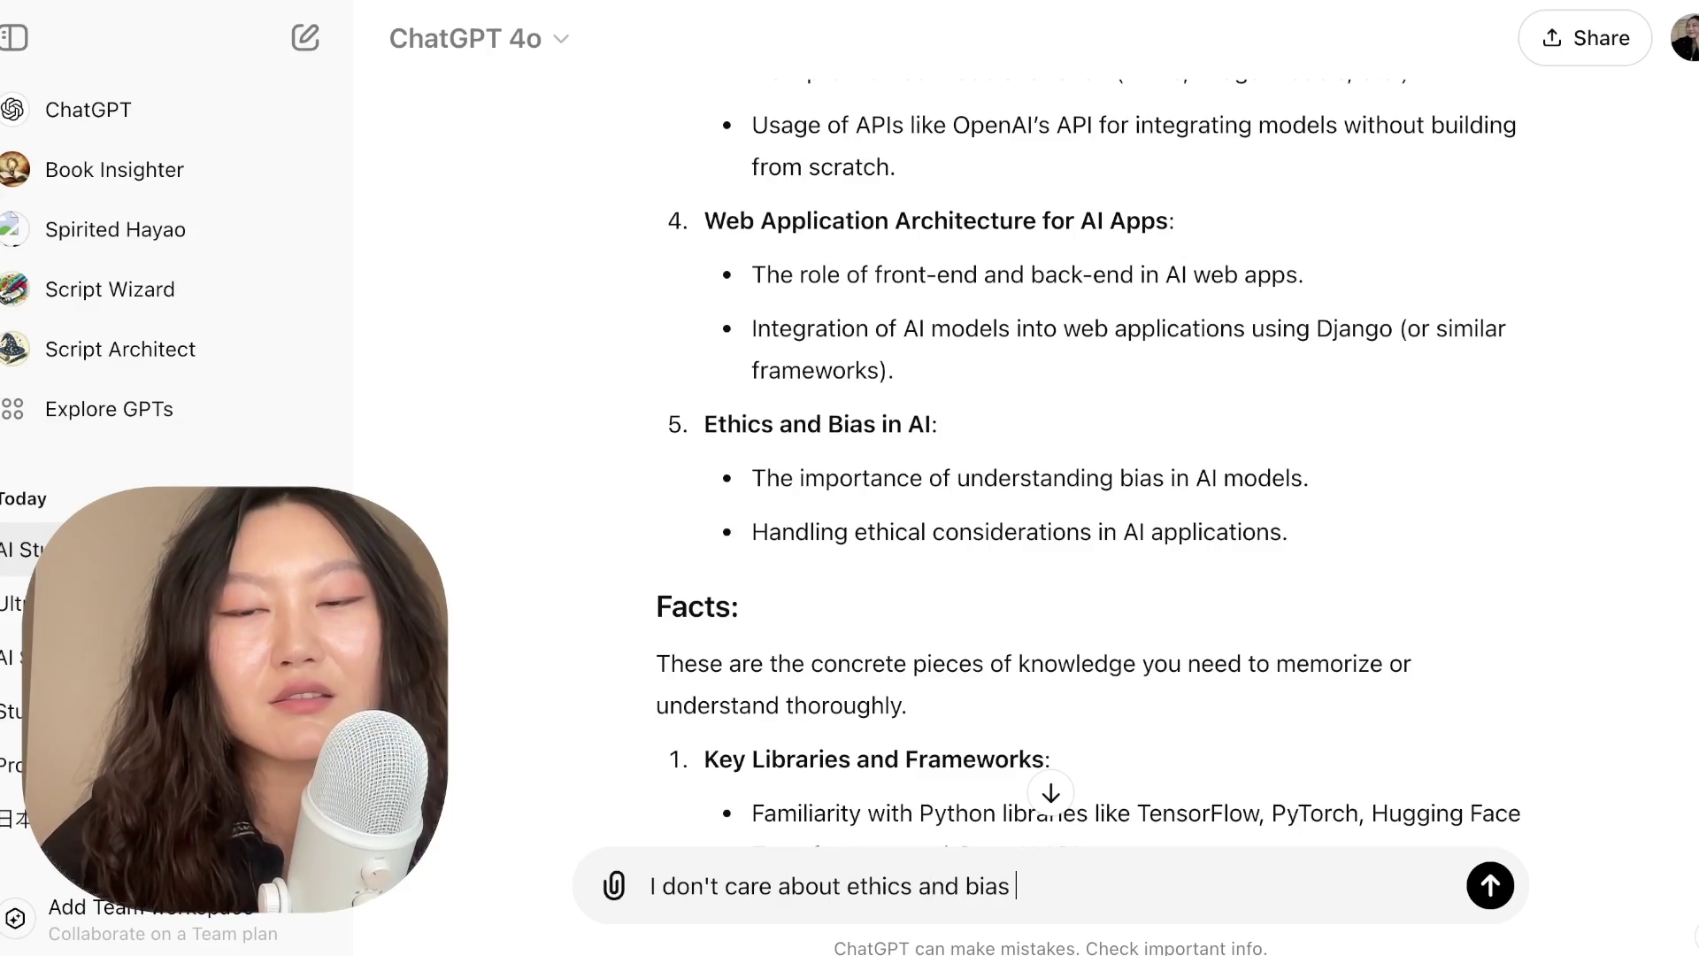
pyautogui.write('t')
pyautogui.press('Return')
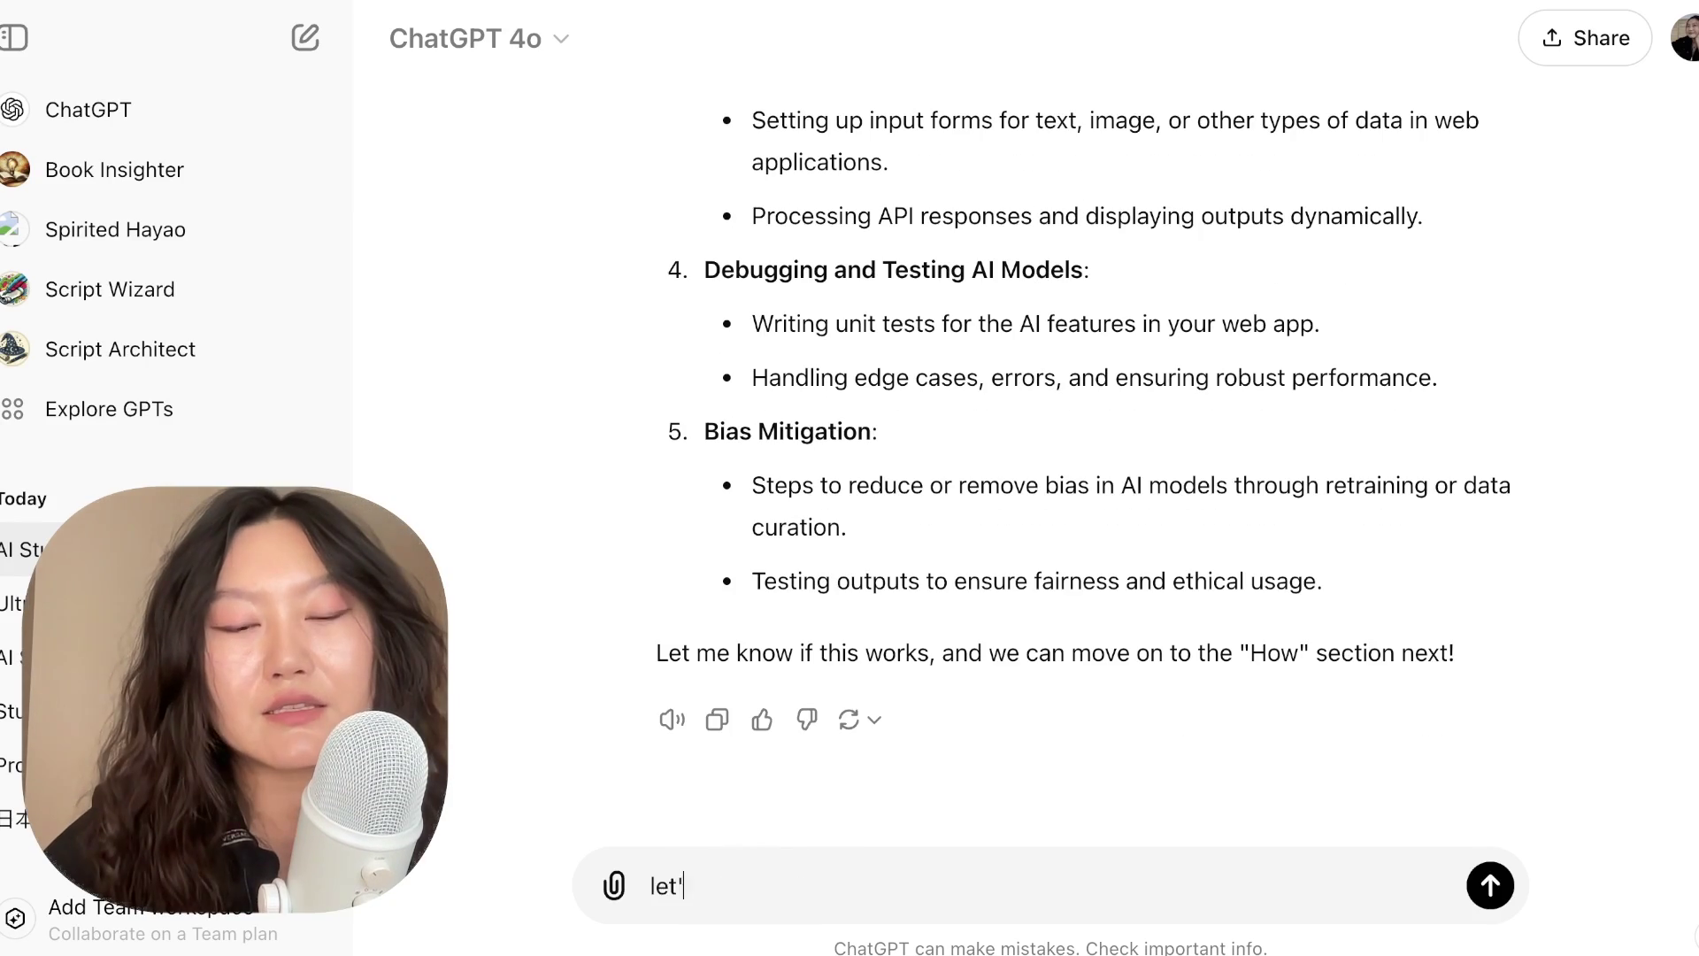
# Step: Send 'let's now move on to the How' and highlight Benchmarking in the reply
pyautogui.write('on to the How')
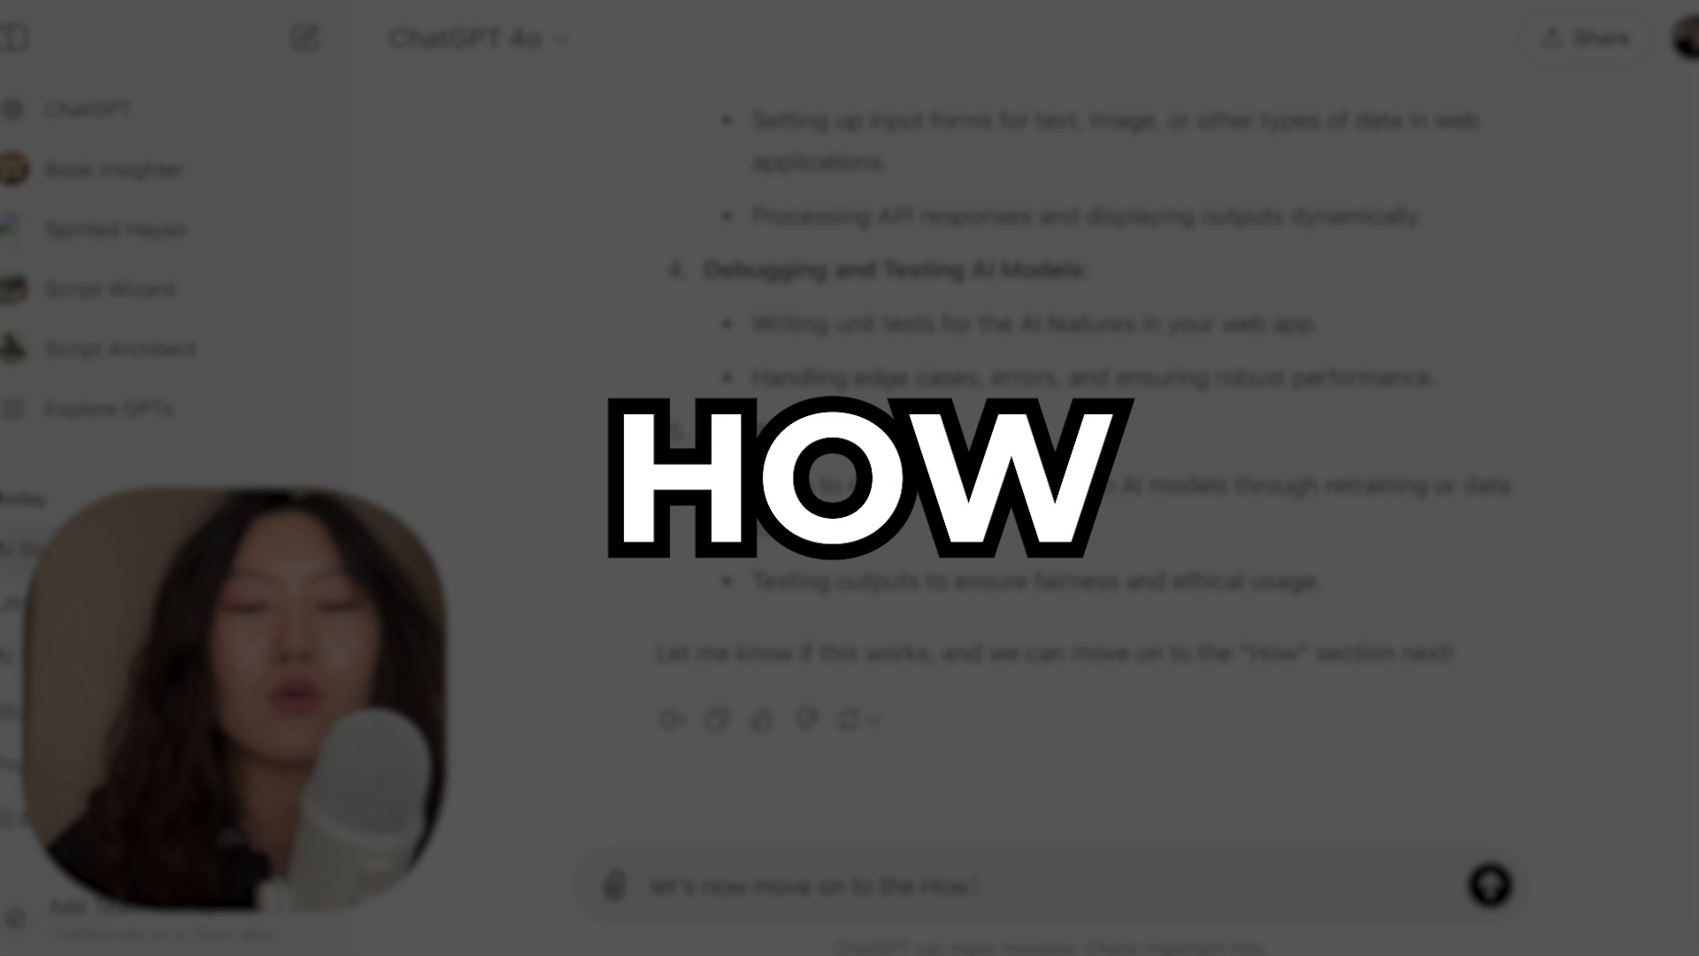
pyautogui.press('Return')
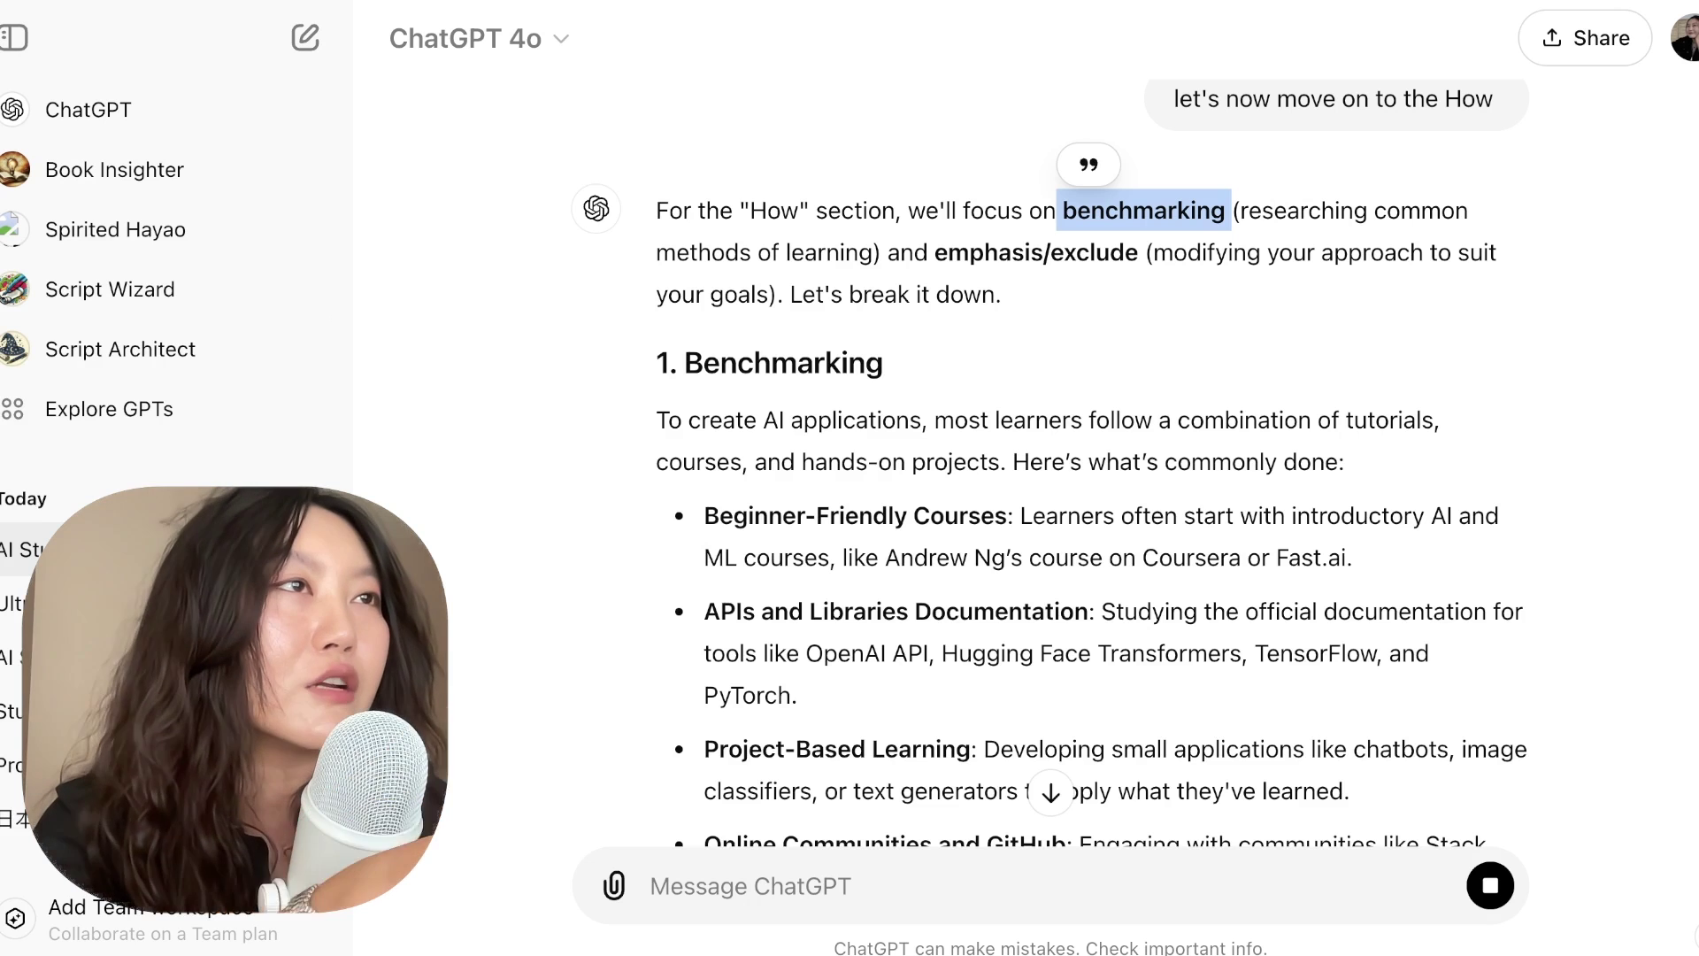
pyautogui.moveTo(1042, 211); pyautogui.dragTo(880, 252)
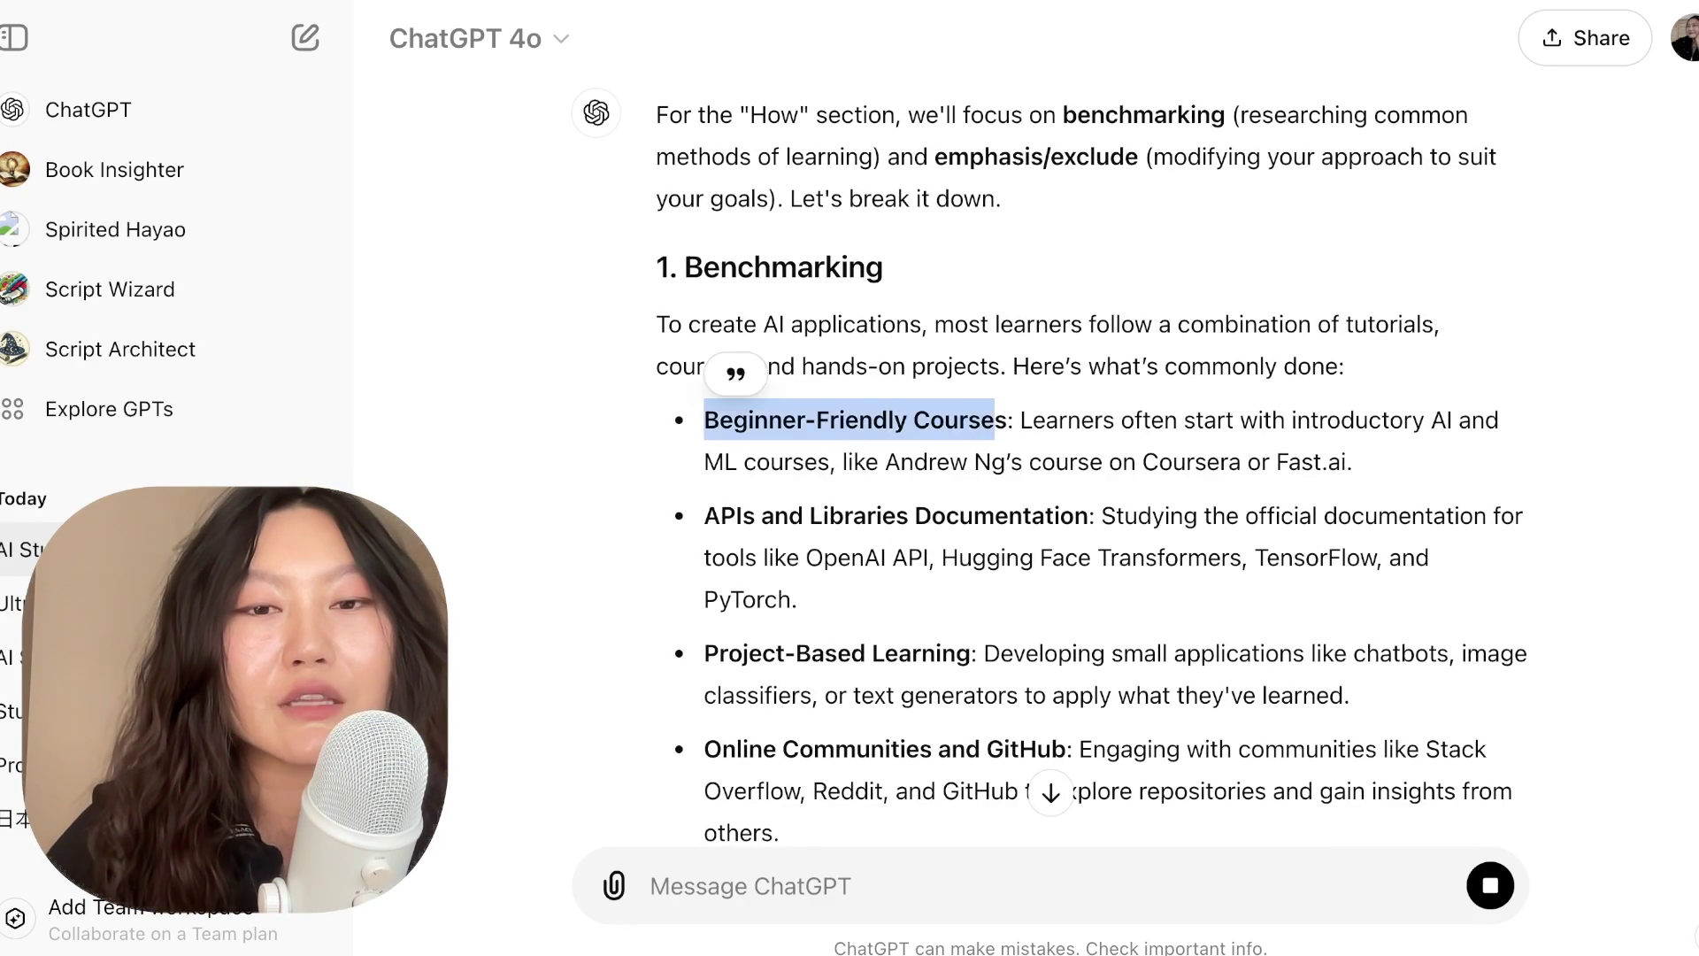
pyautogui.scroll(-2, 1050, 460)
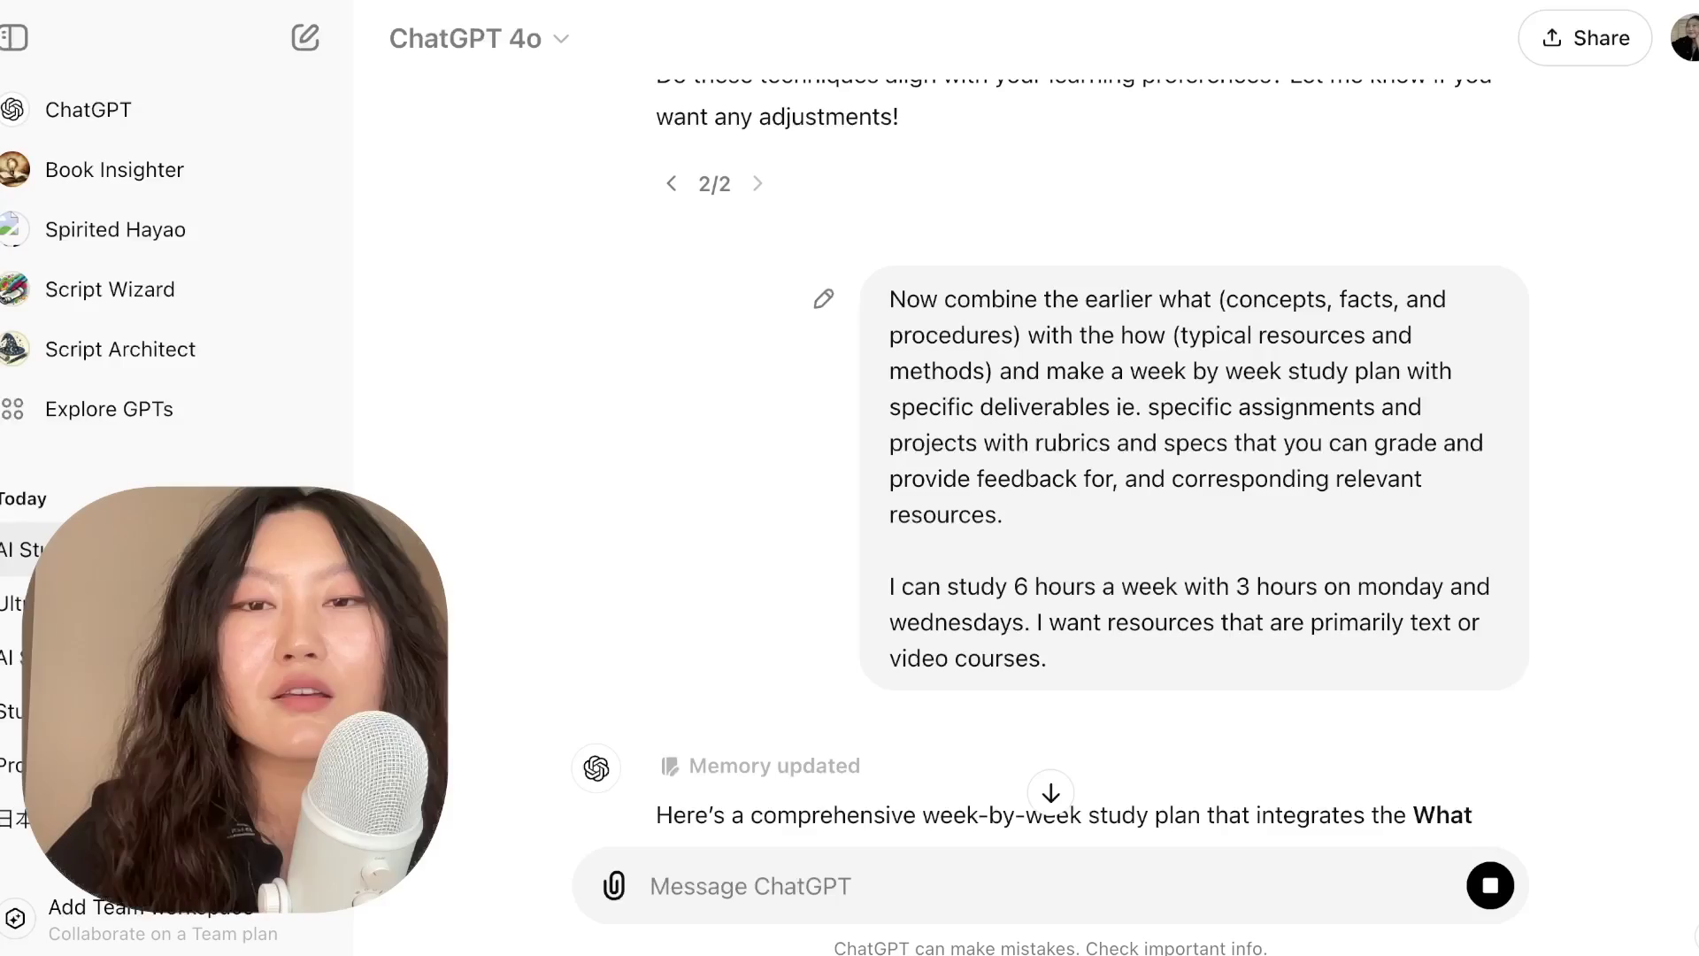
# Step: Highlight the week-by-week plan, assignments and study-hours phrases of the request, then reach Week 1
pyautogui.moveTo(957, 299); pyautogui.dragTo(1176, 299)
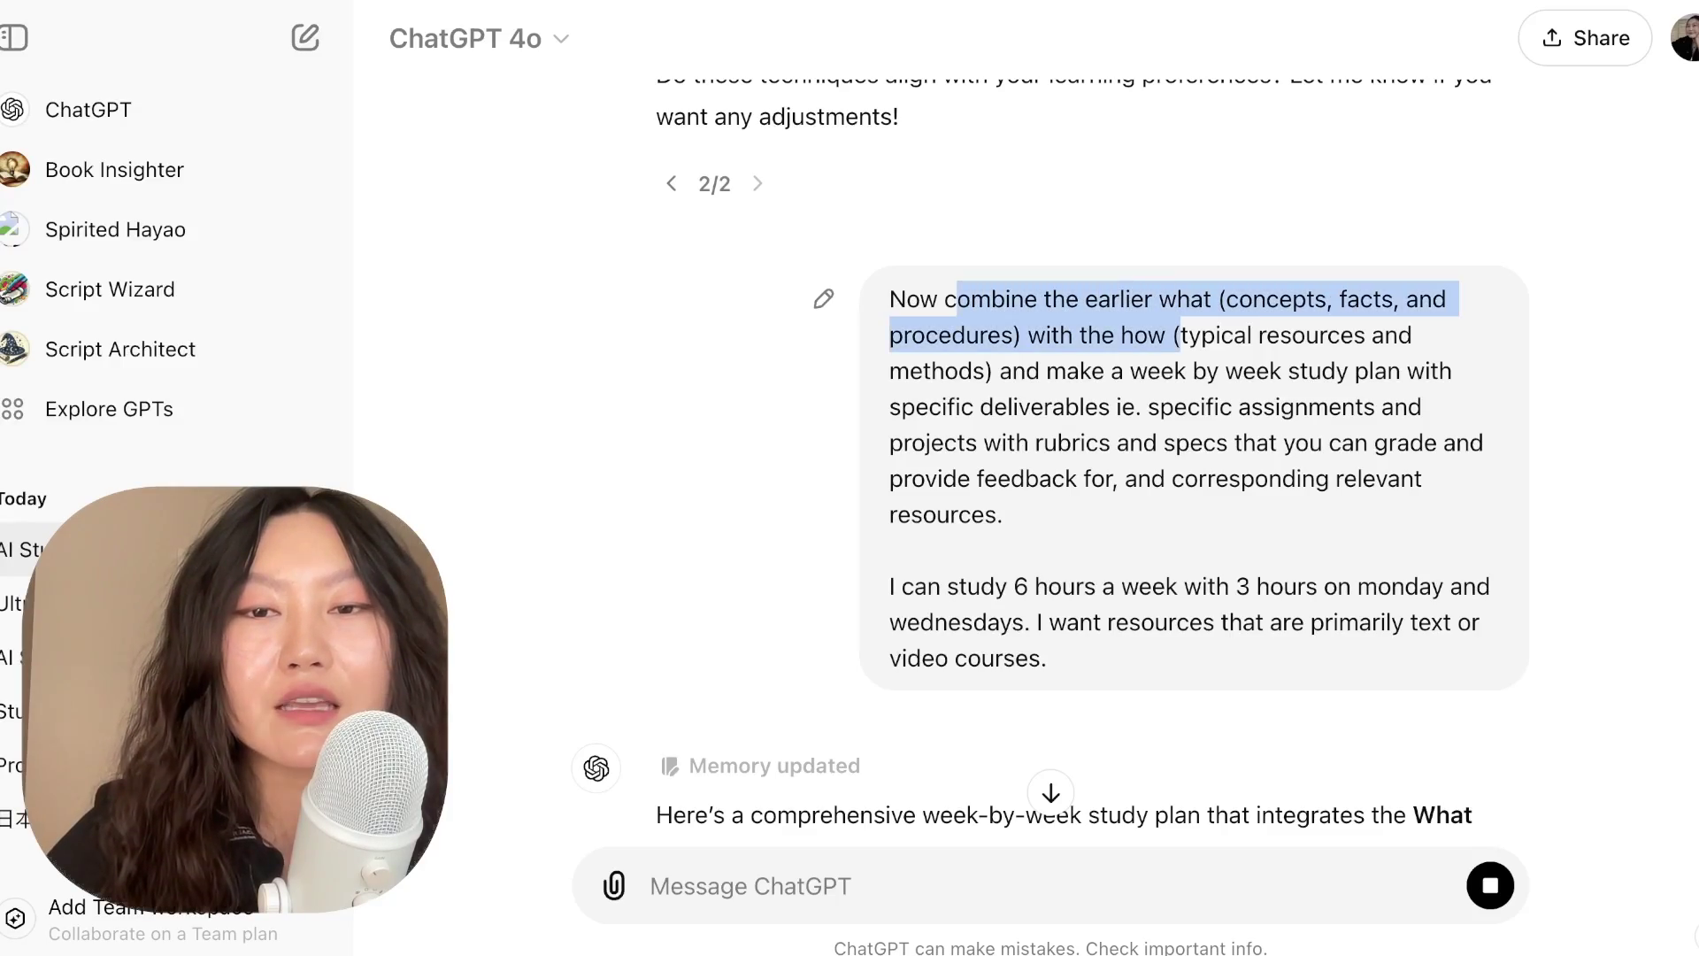
pyautogui.moveTo(1046, 371); pyautogui.dragTo(1205, 371)
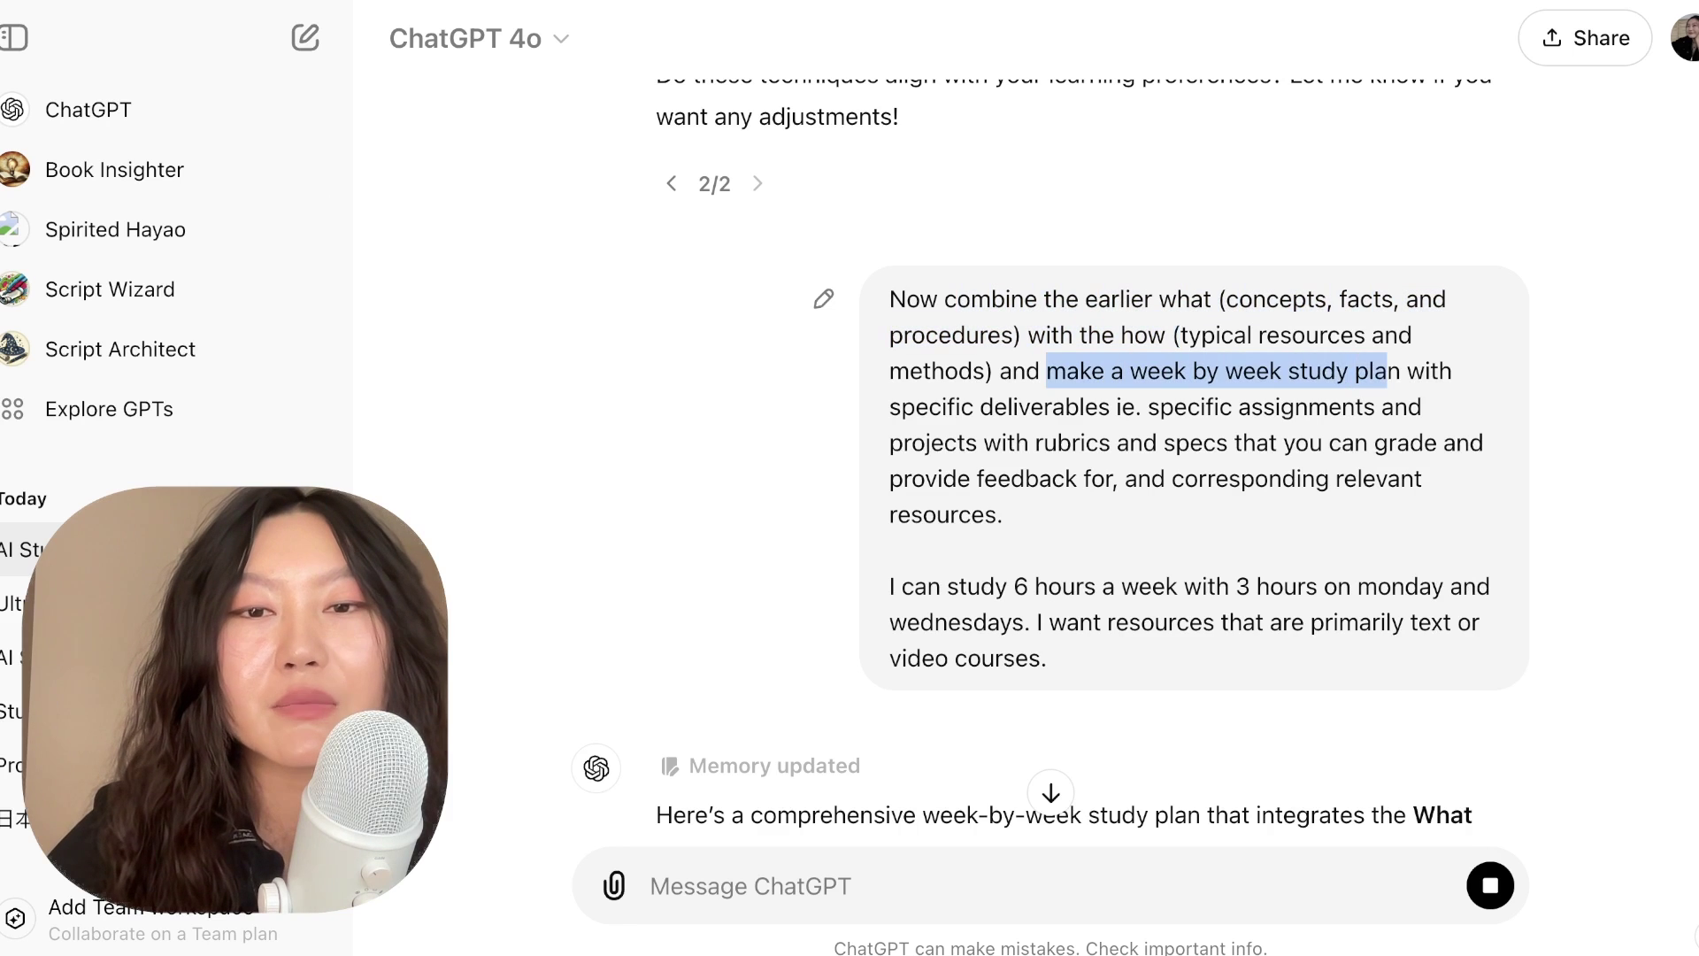
pyautogui.moveTo(1386, 371); pyautogui.dragTo(1275, 407)
pyautogui.click(1275, 407)
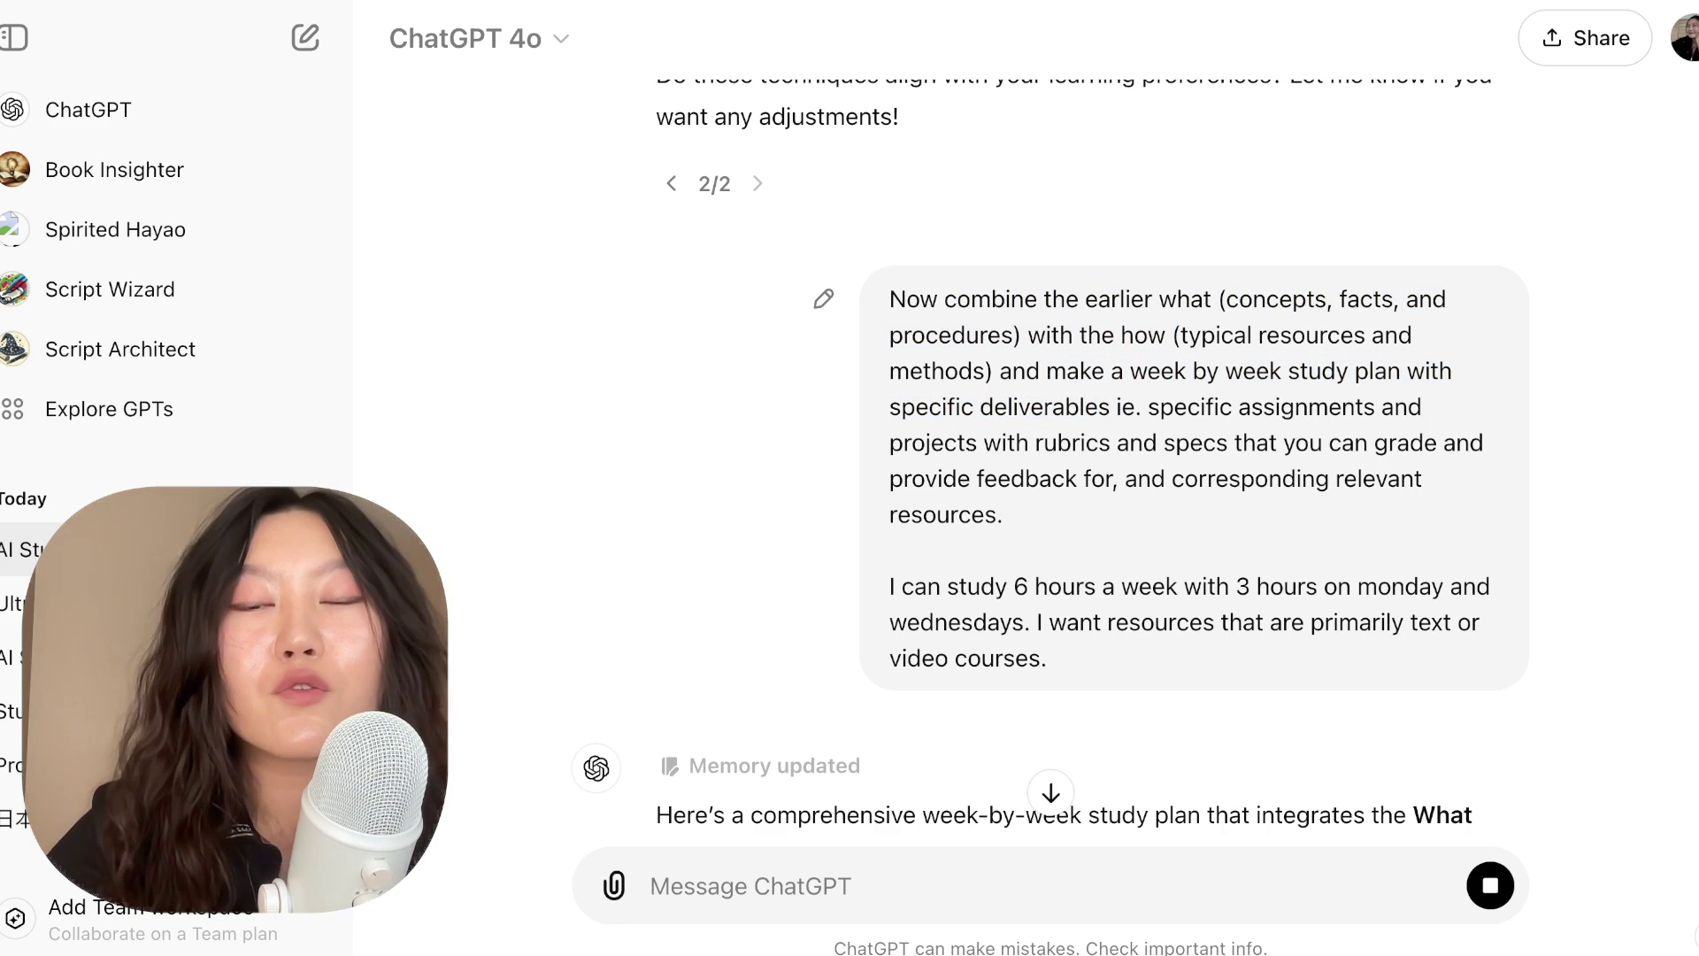
pyautogui.moveTo(1148, 407); pyautogui.dragTo(1166, 478)
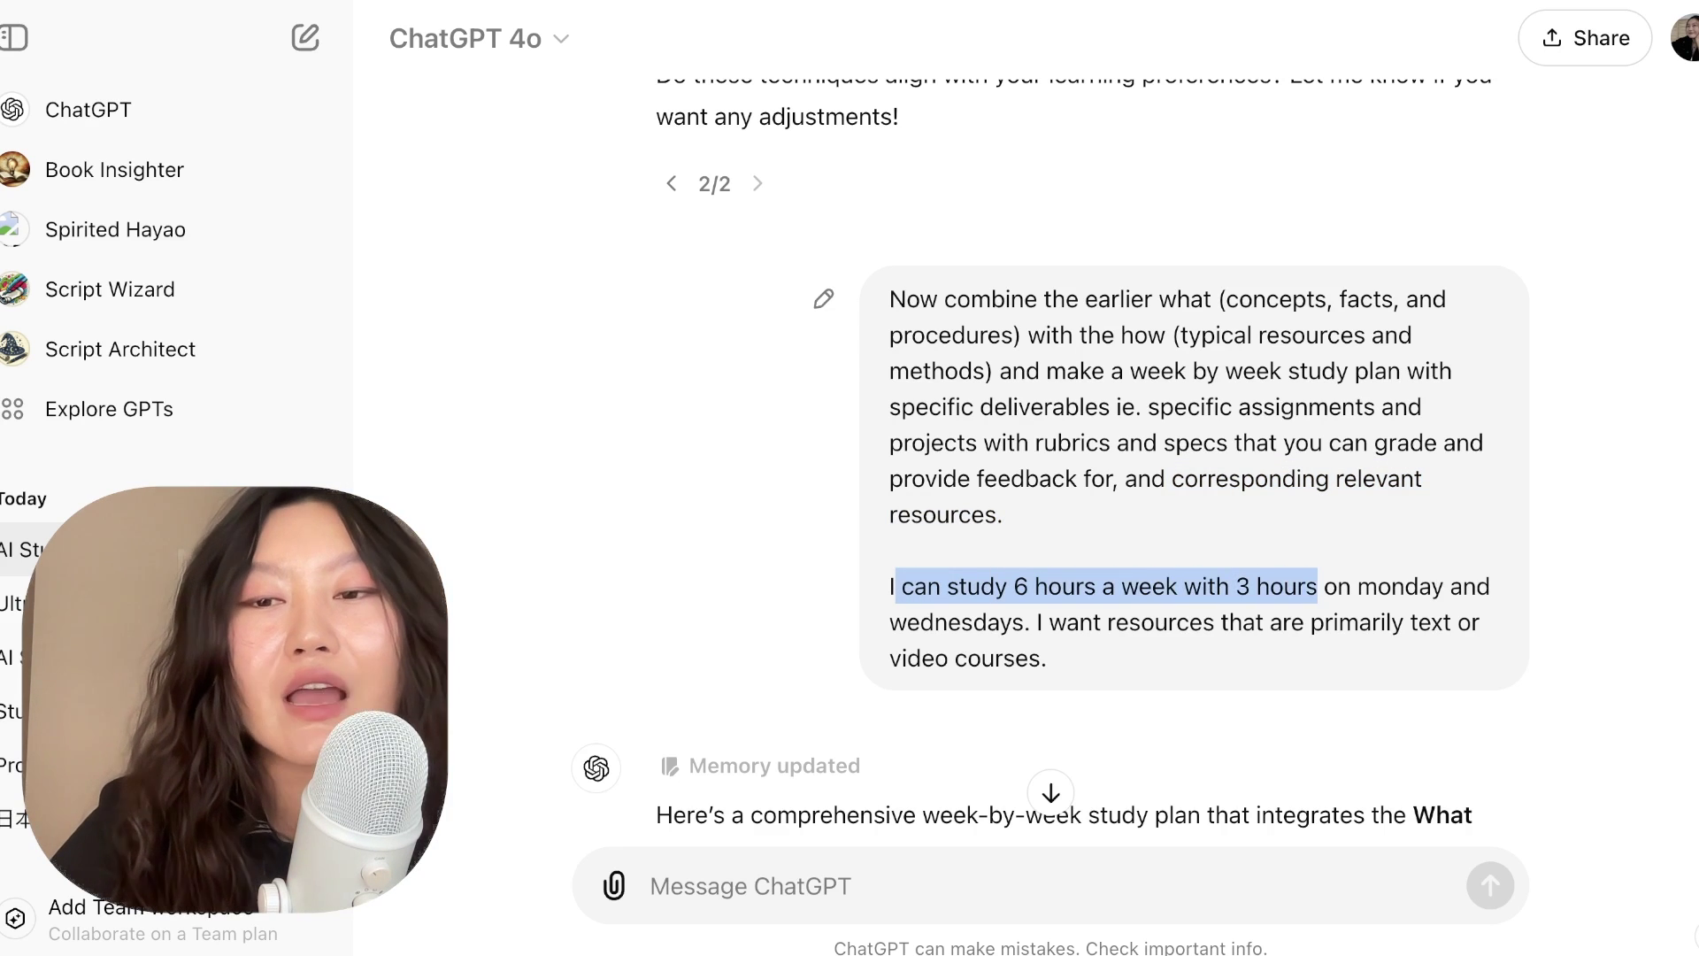
pyautogui.moveTo(1317, 585); pyautogui.dragTo(1128, 622)
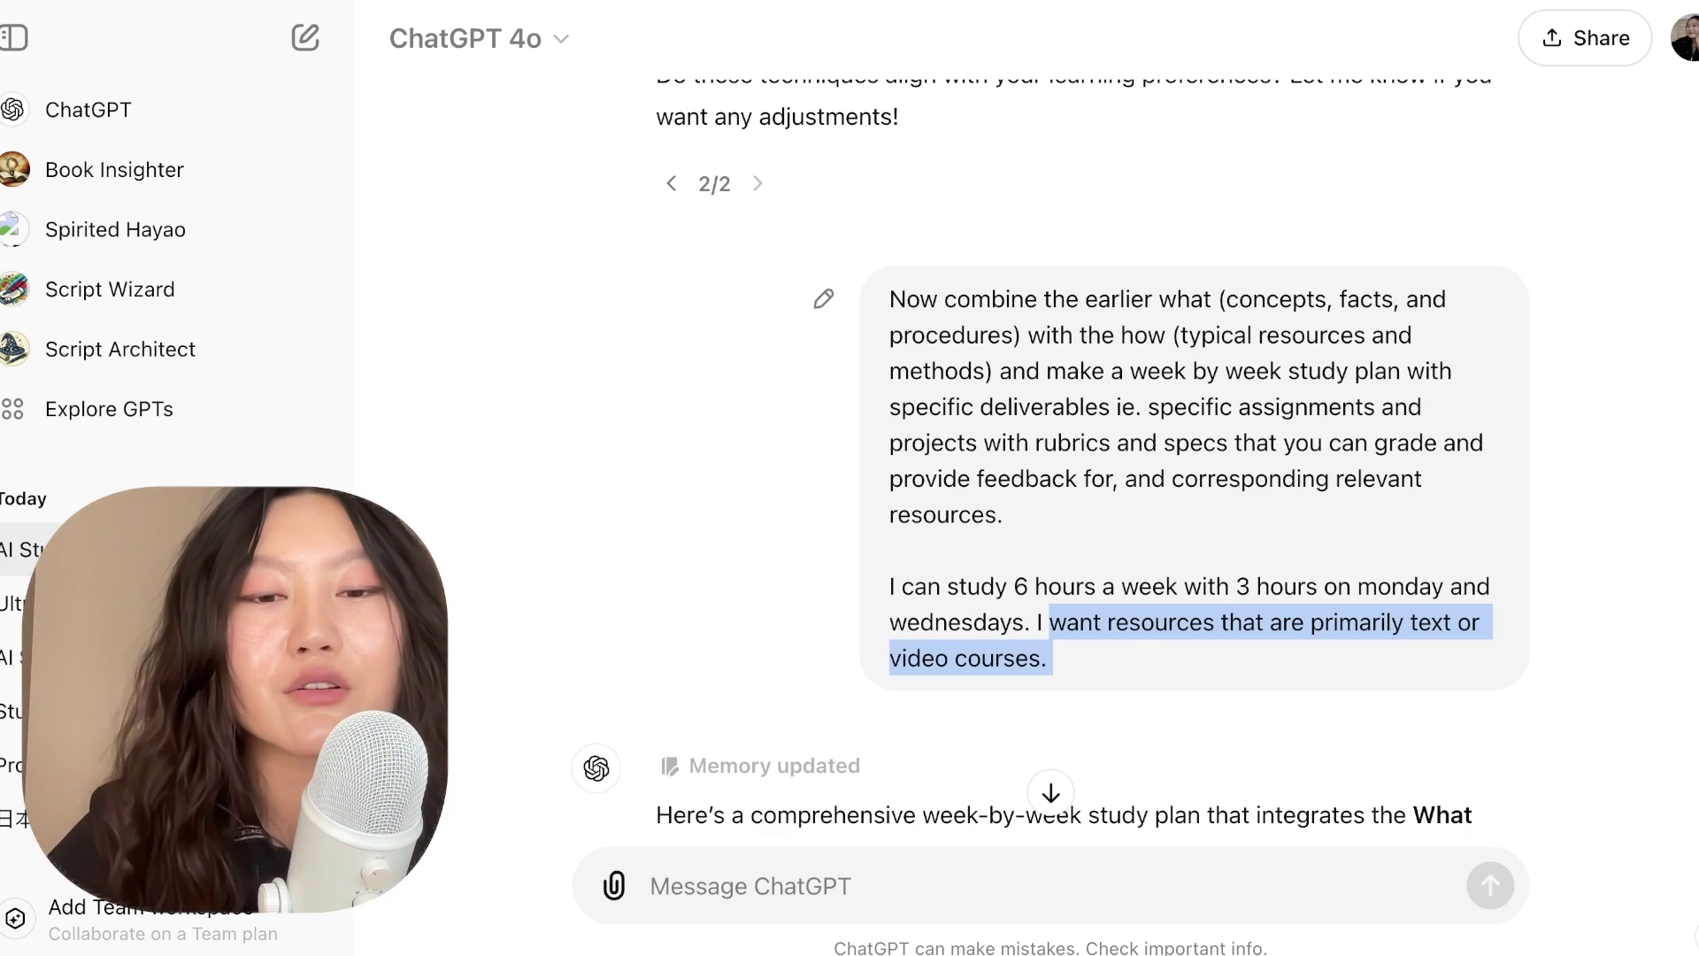
pyautogui.scroll(-6, 1053, 451)
pyautogui.moveTo(655, 414); pyautogui.dragTo(1232, 414)
pyautogui.scroll(-2, 1232, 415)
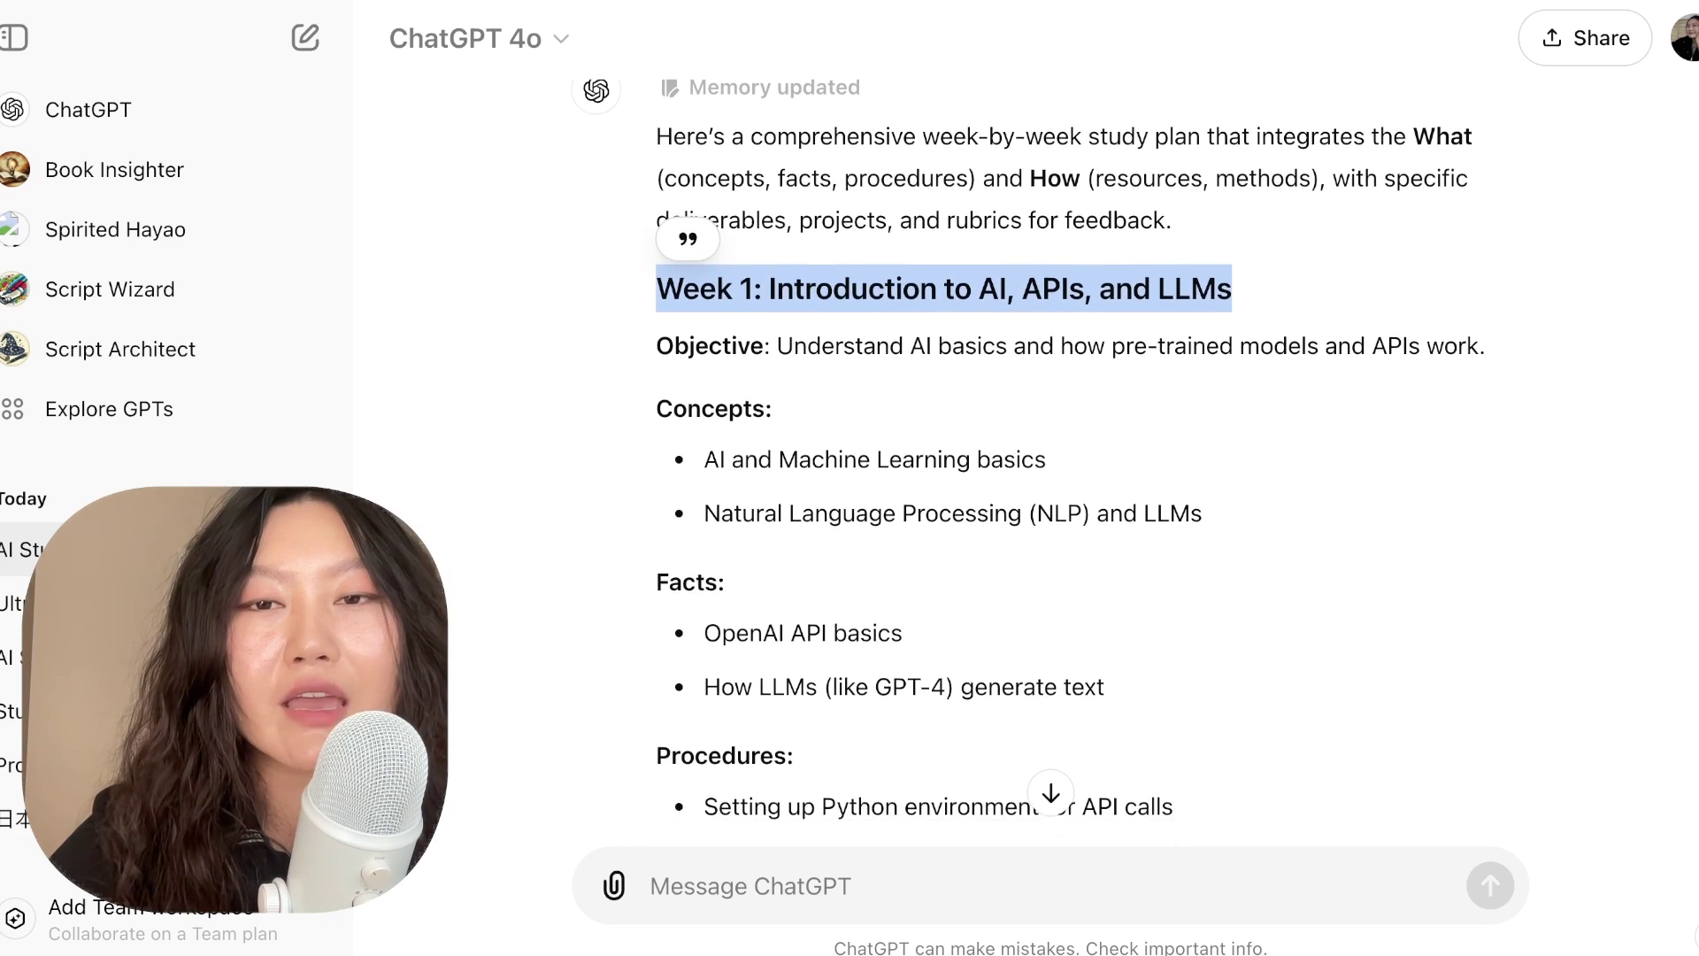
pyautogui.scroll(-1, 1033, 456)
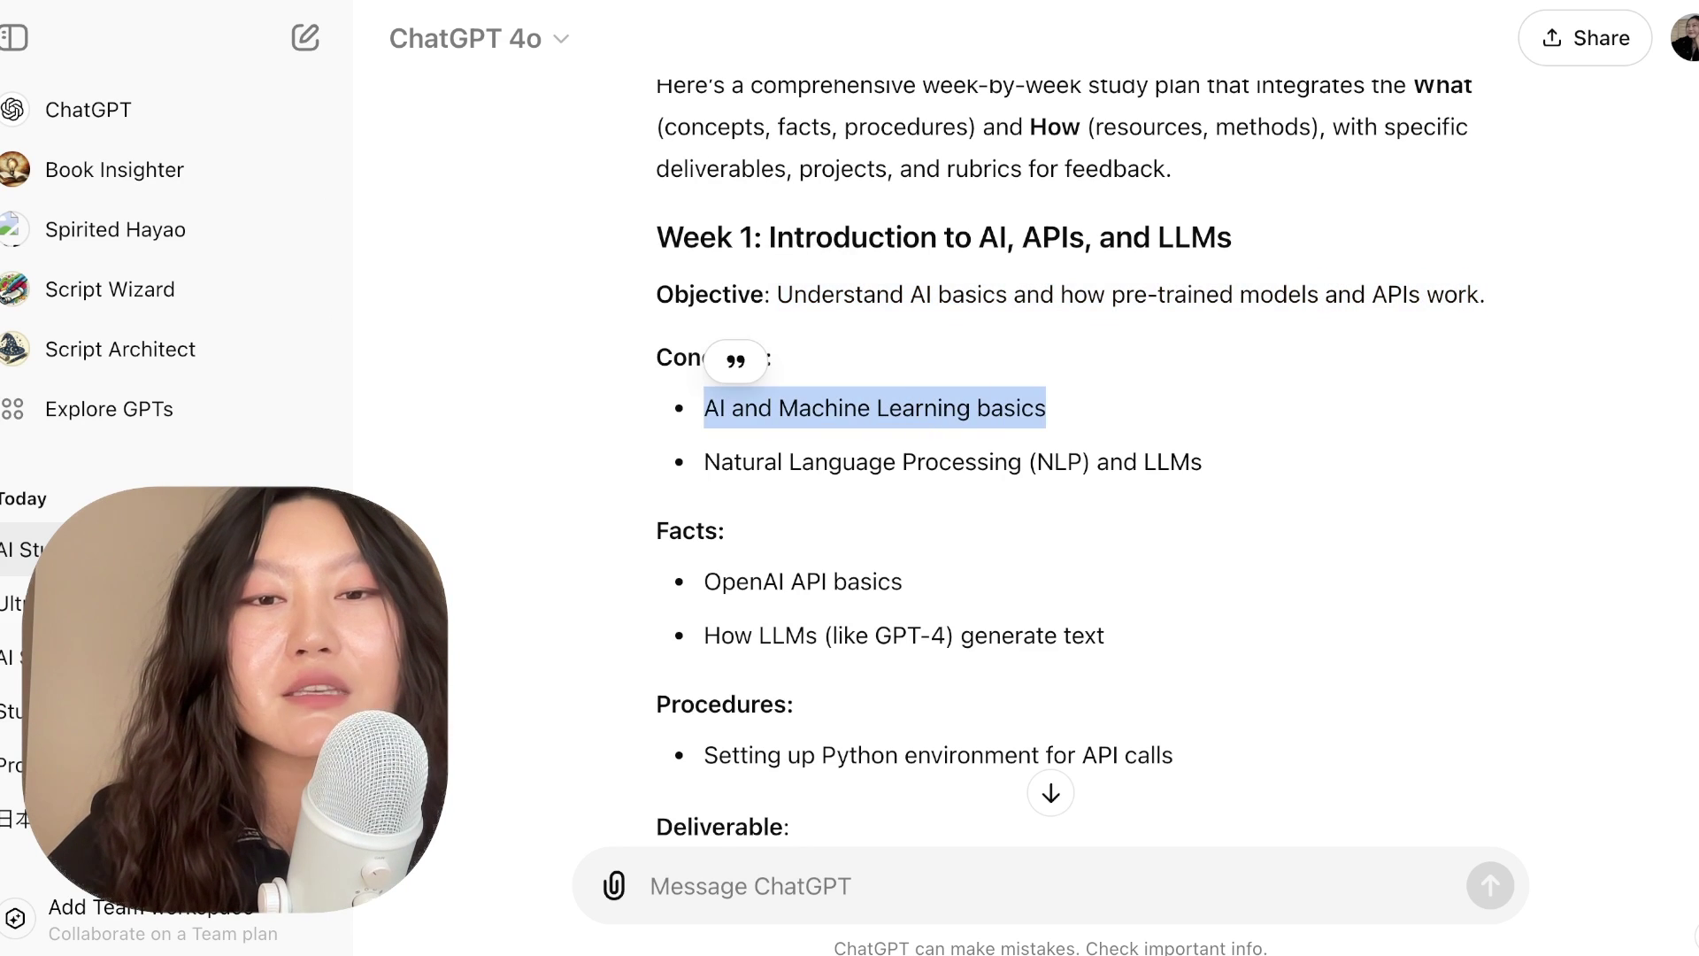
pyautogui.tripleClick(952, 461)
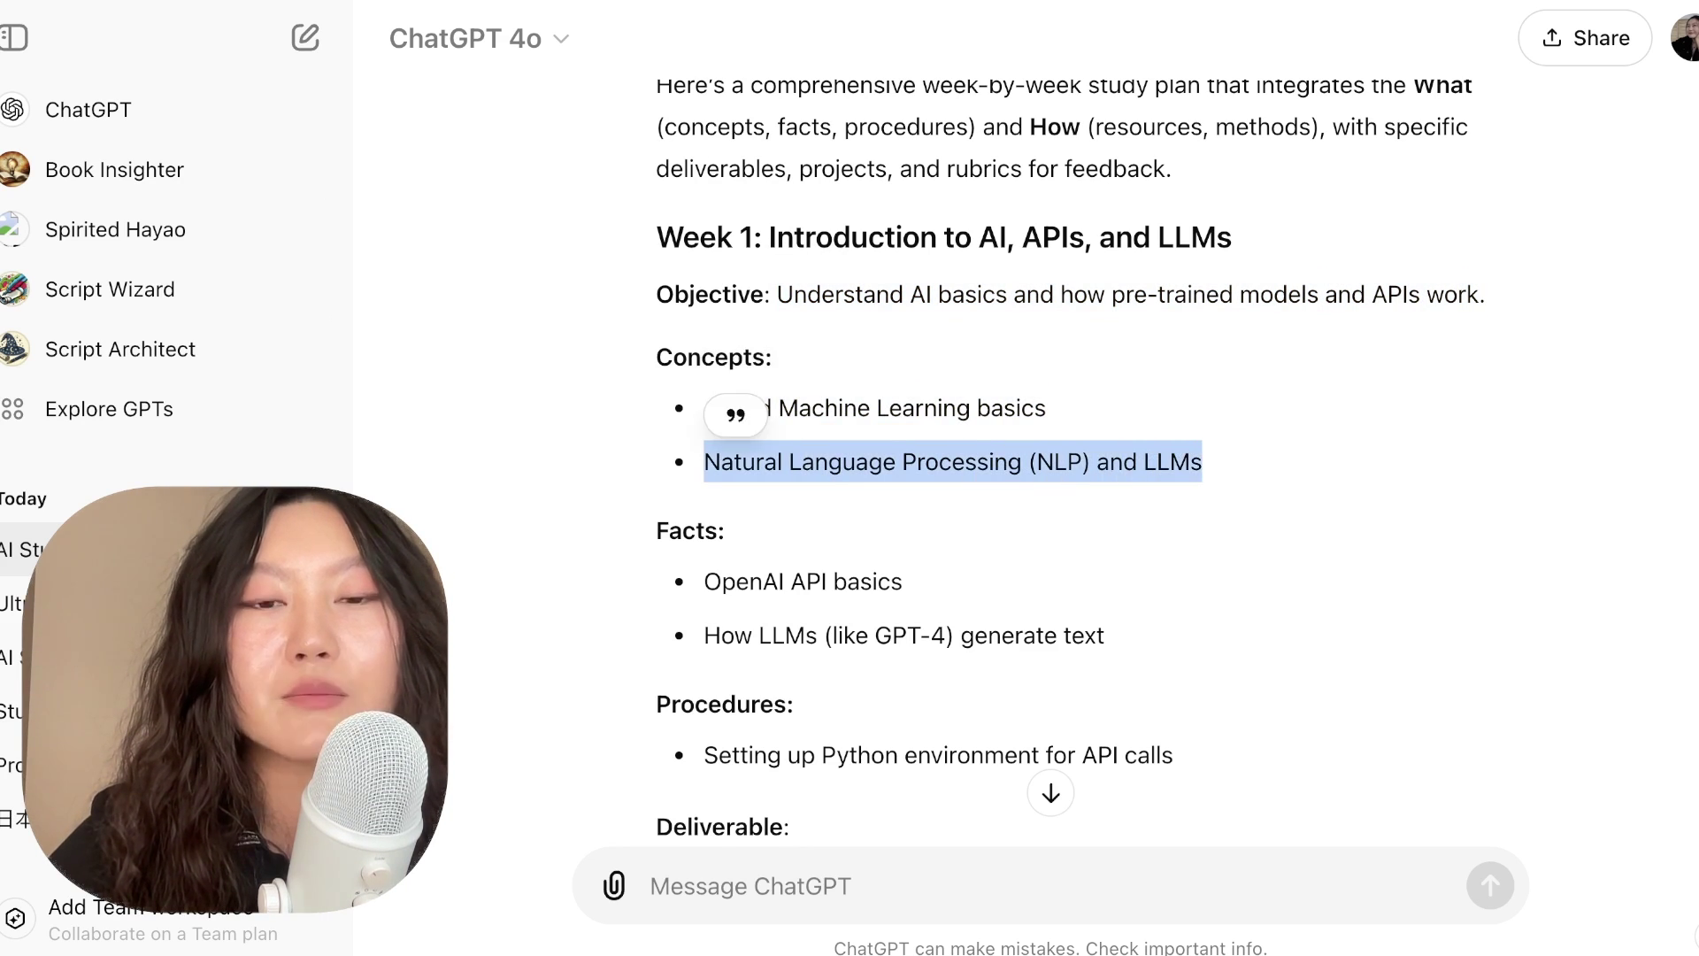
pyautogui.scroll(-3, 1051, 443)
pyautogui.tripleClick(803, 448)
pyautogui.tripleClick(904, 502)
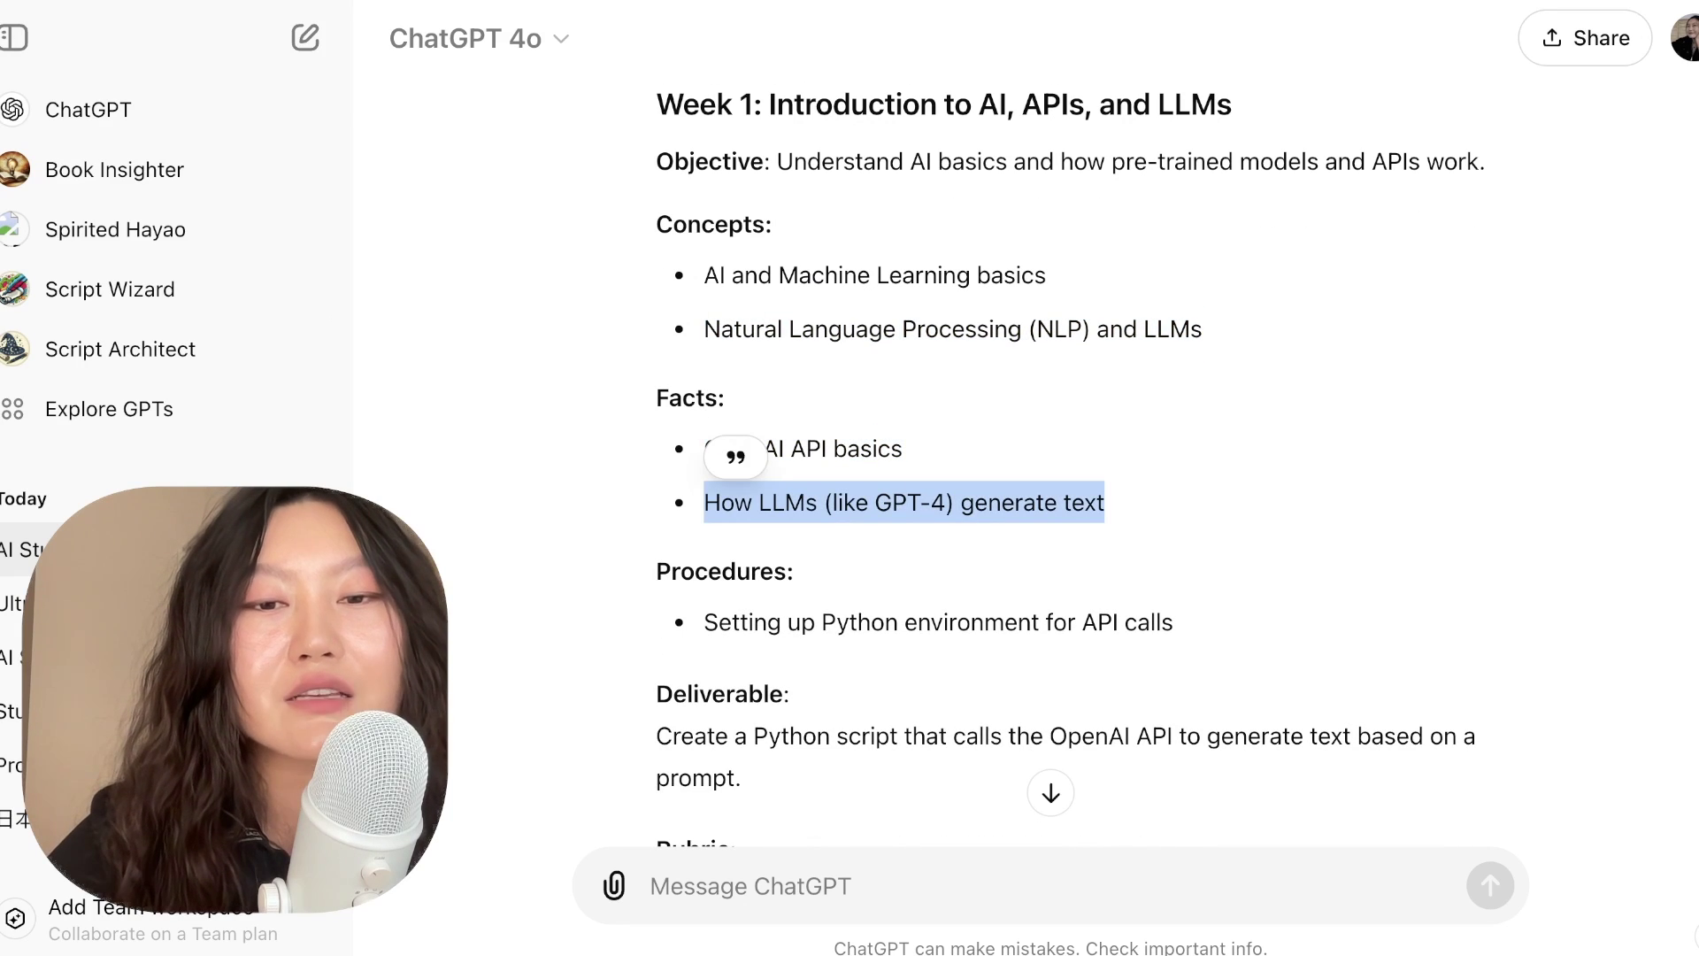
pyautogui.tripleClick(938, 622)
pyautogui.scroll(-4, 1050, 442)
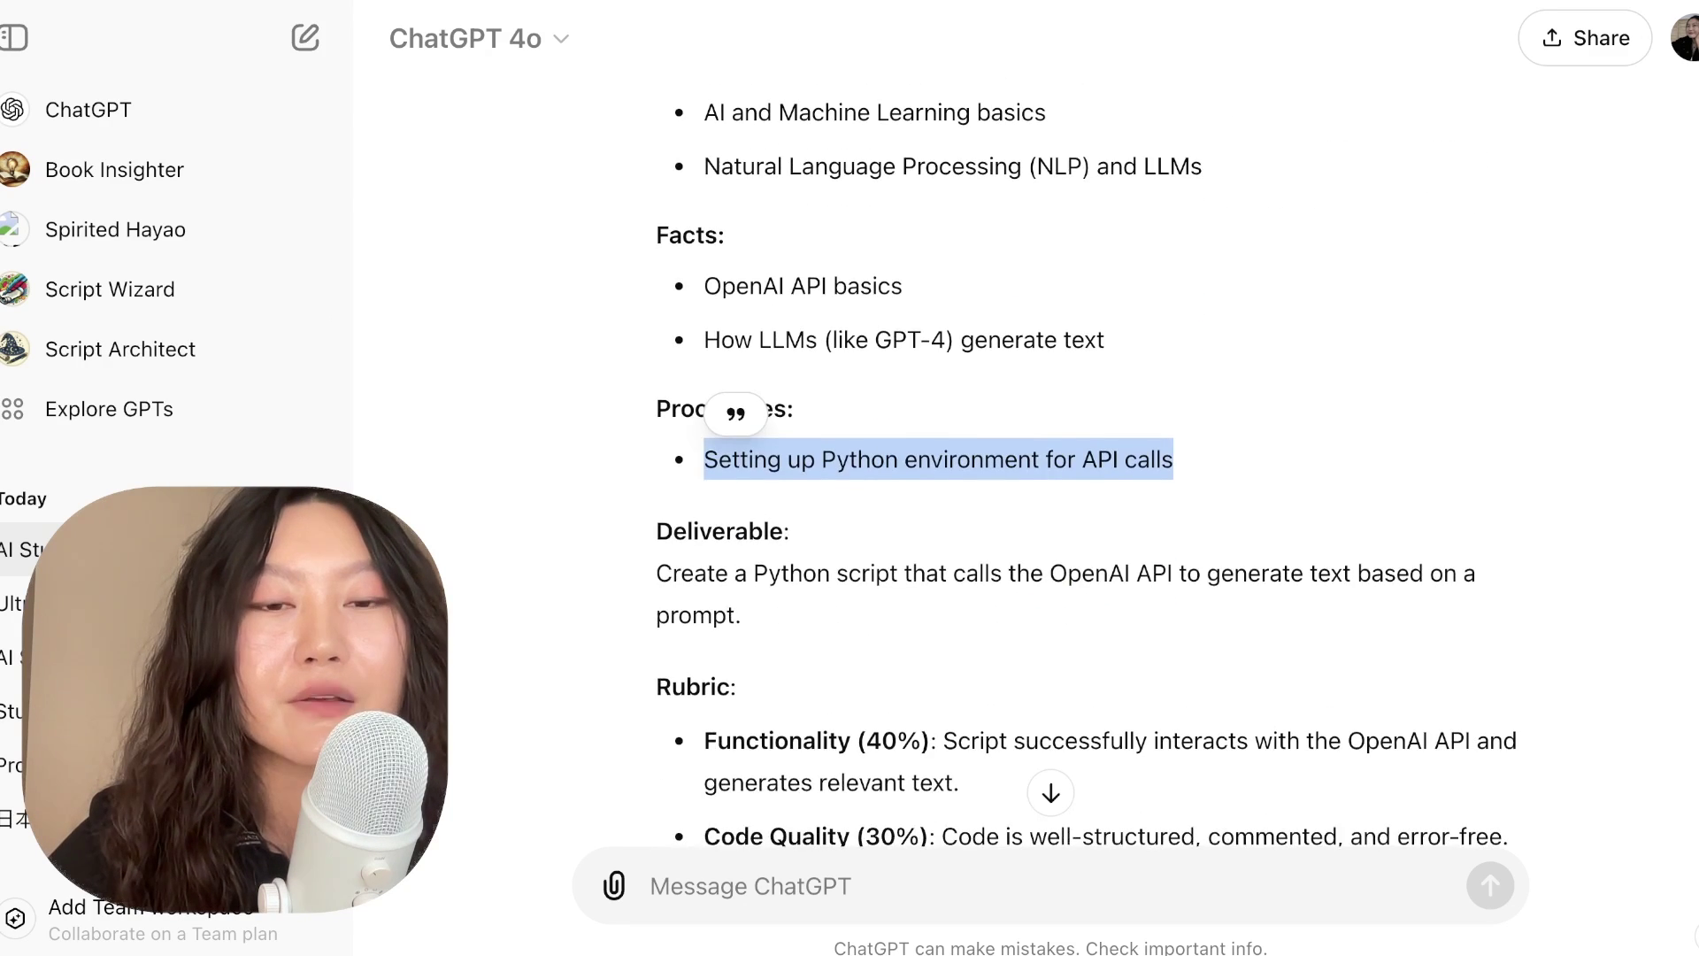
pyautogui.tripleClick(1062, 575)
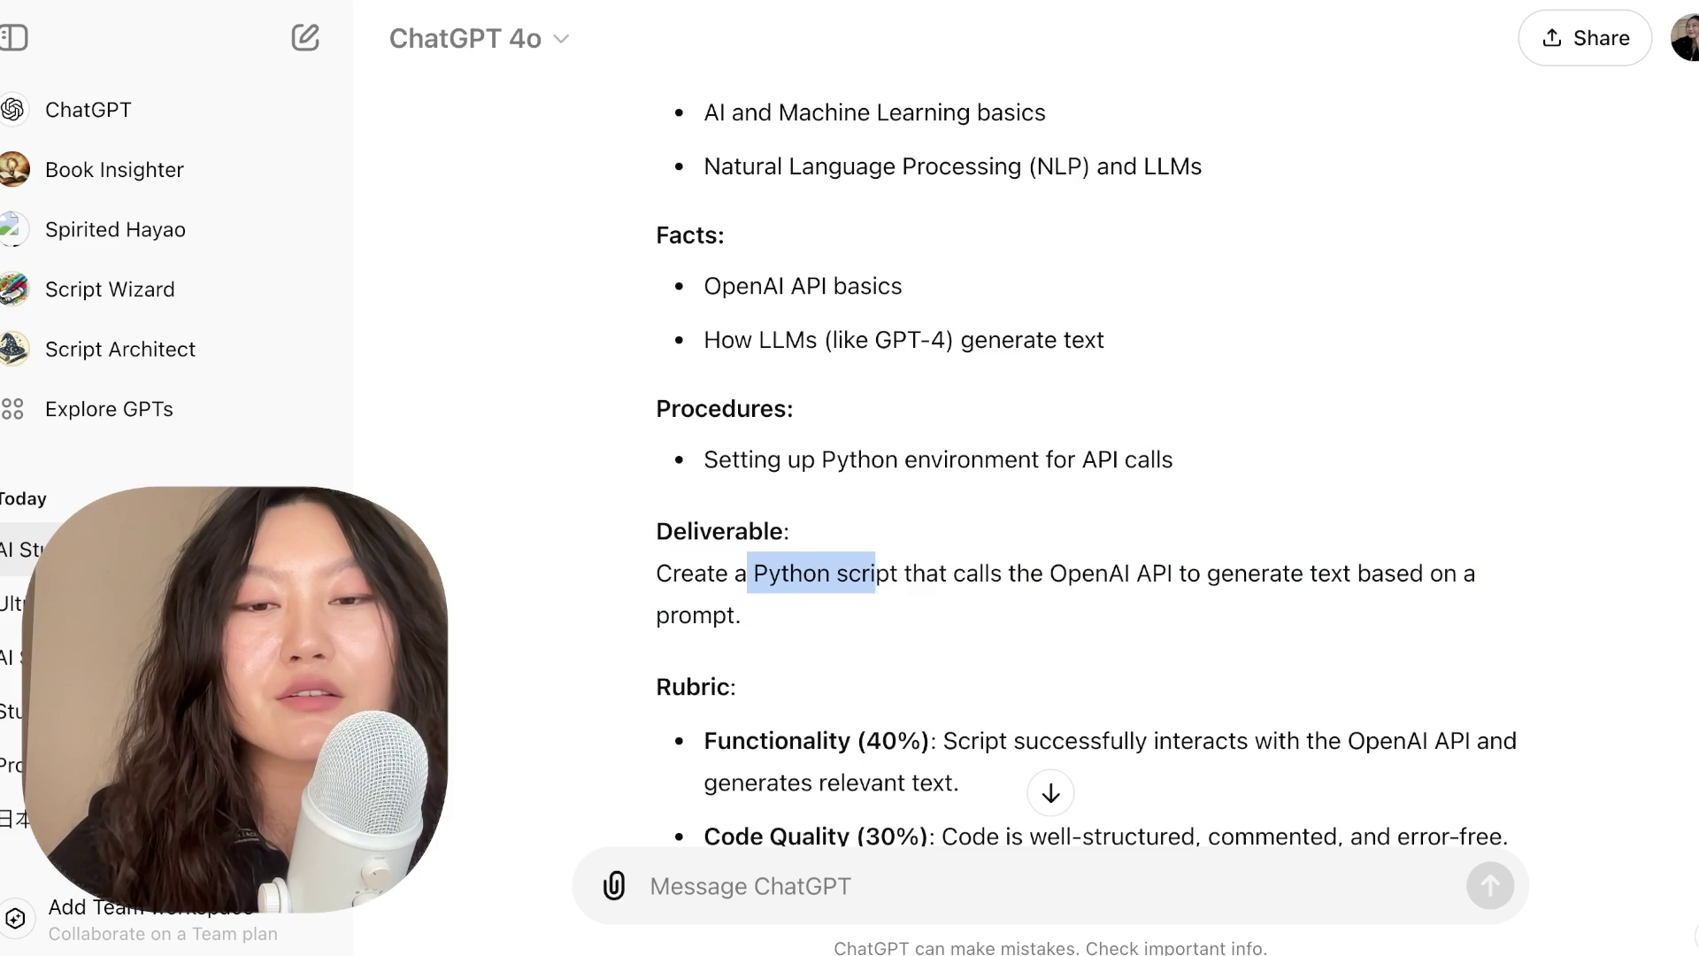
pyautogui.moveTo(1186, 574); pyautogui.dragTo(741, 615)
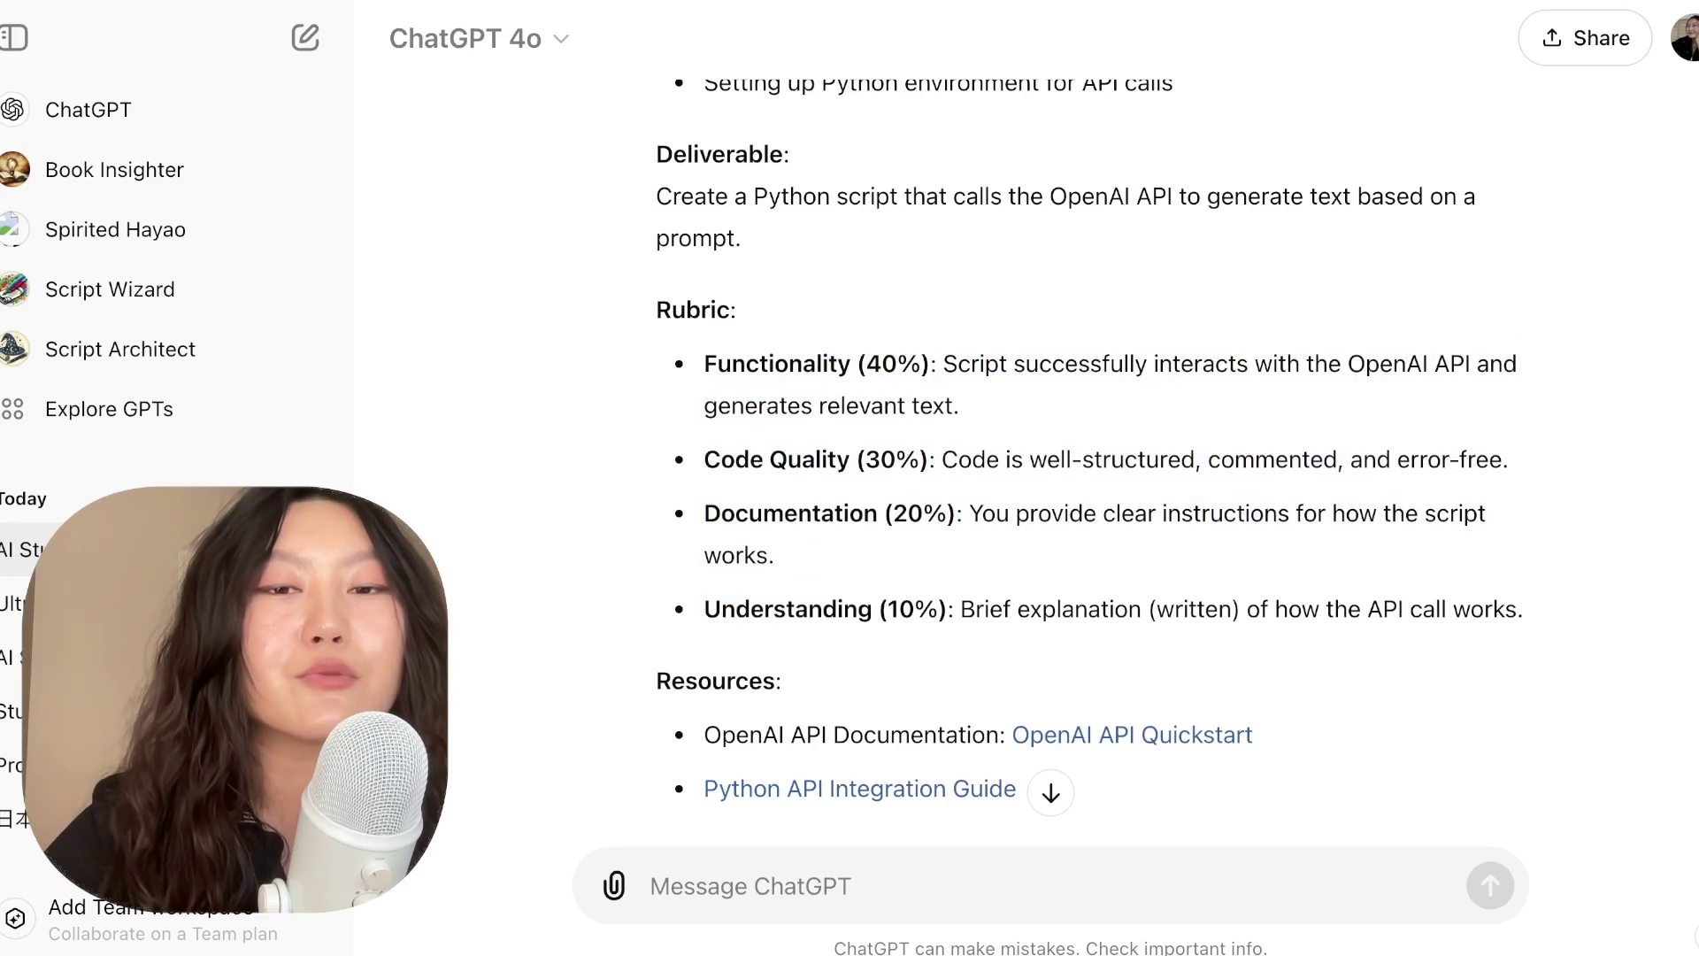
# Step: Highlight the Week 1 rubric criteria and scroll down to the Week 2 heading
pyautogui.moveTo(759, 363); pyautogui.dragTo(795, 609)
pyautogui.scroll(1, 1089, 453)
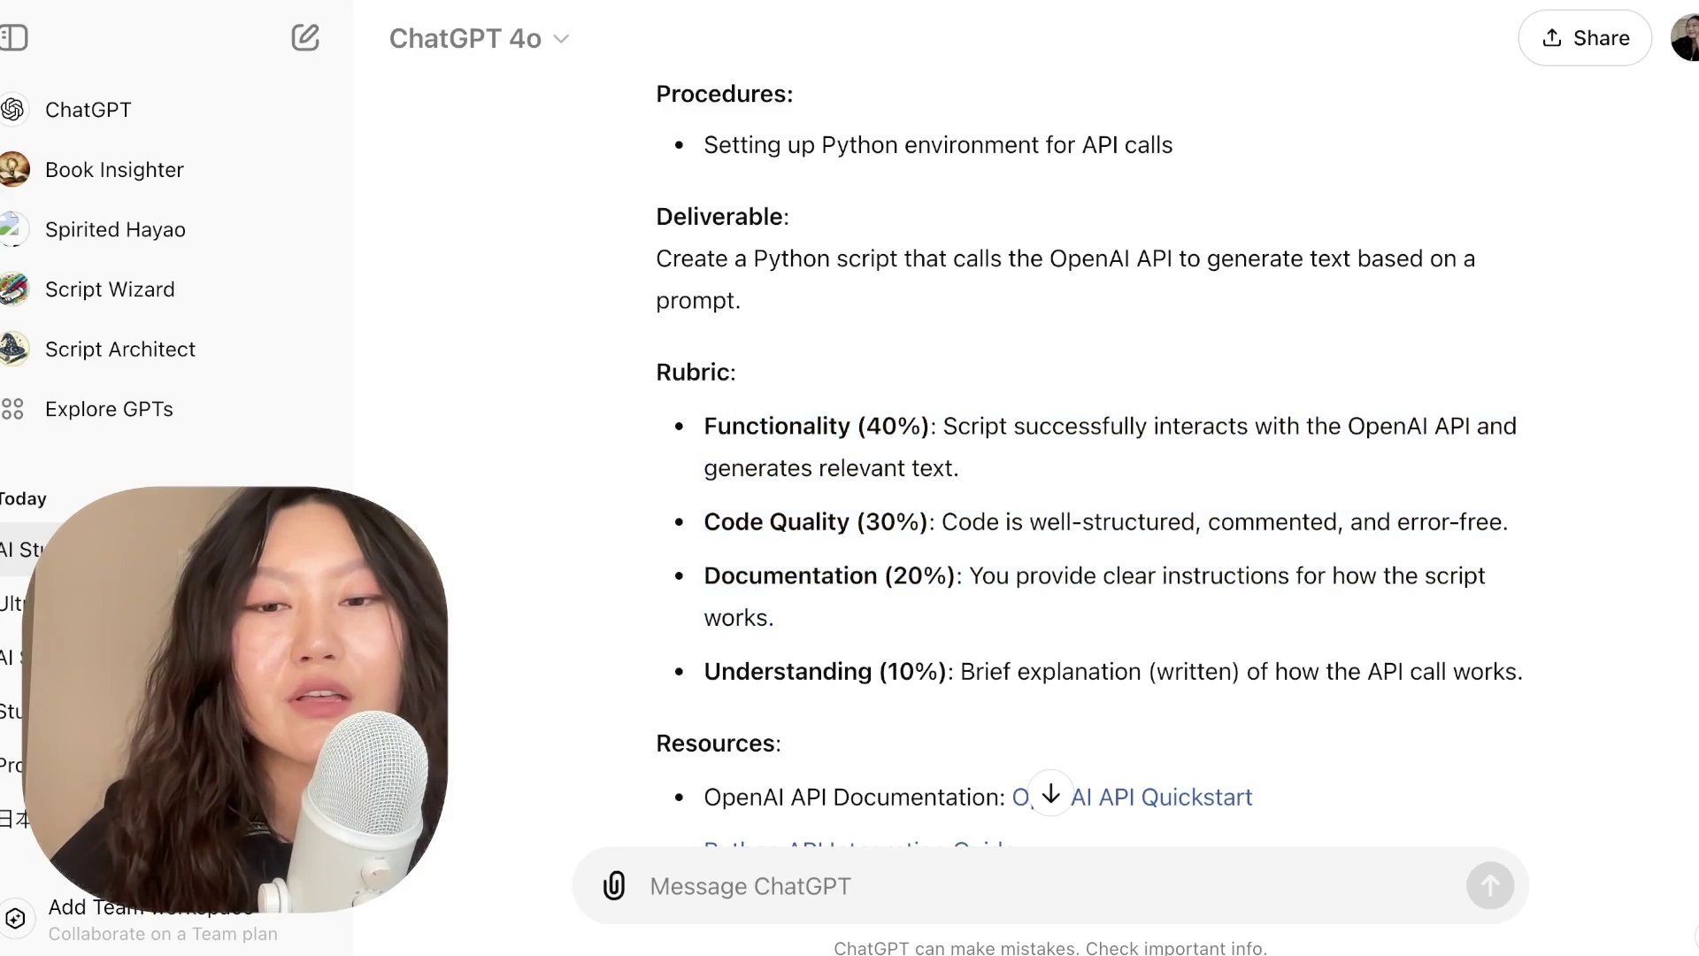
pyautogui.scroll(-3, 1089, 454)
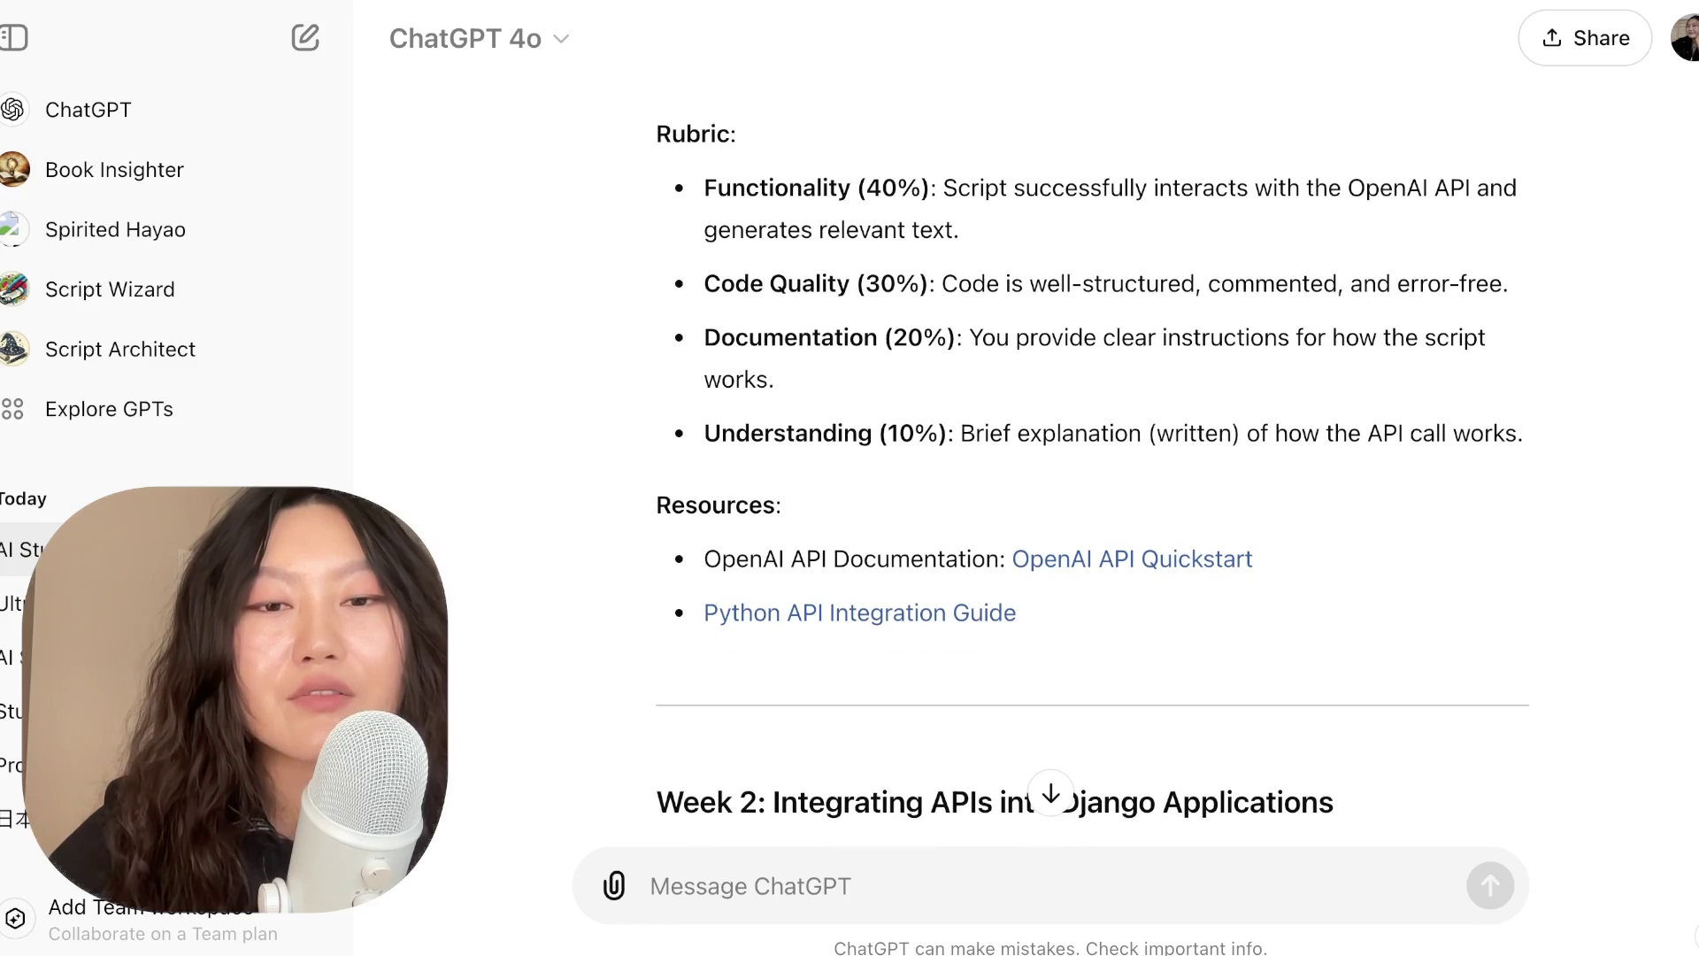
pyautogui.scroll(-4, 1089, 454)
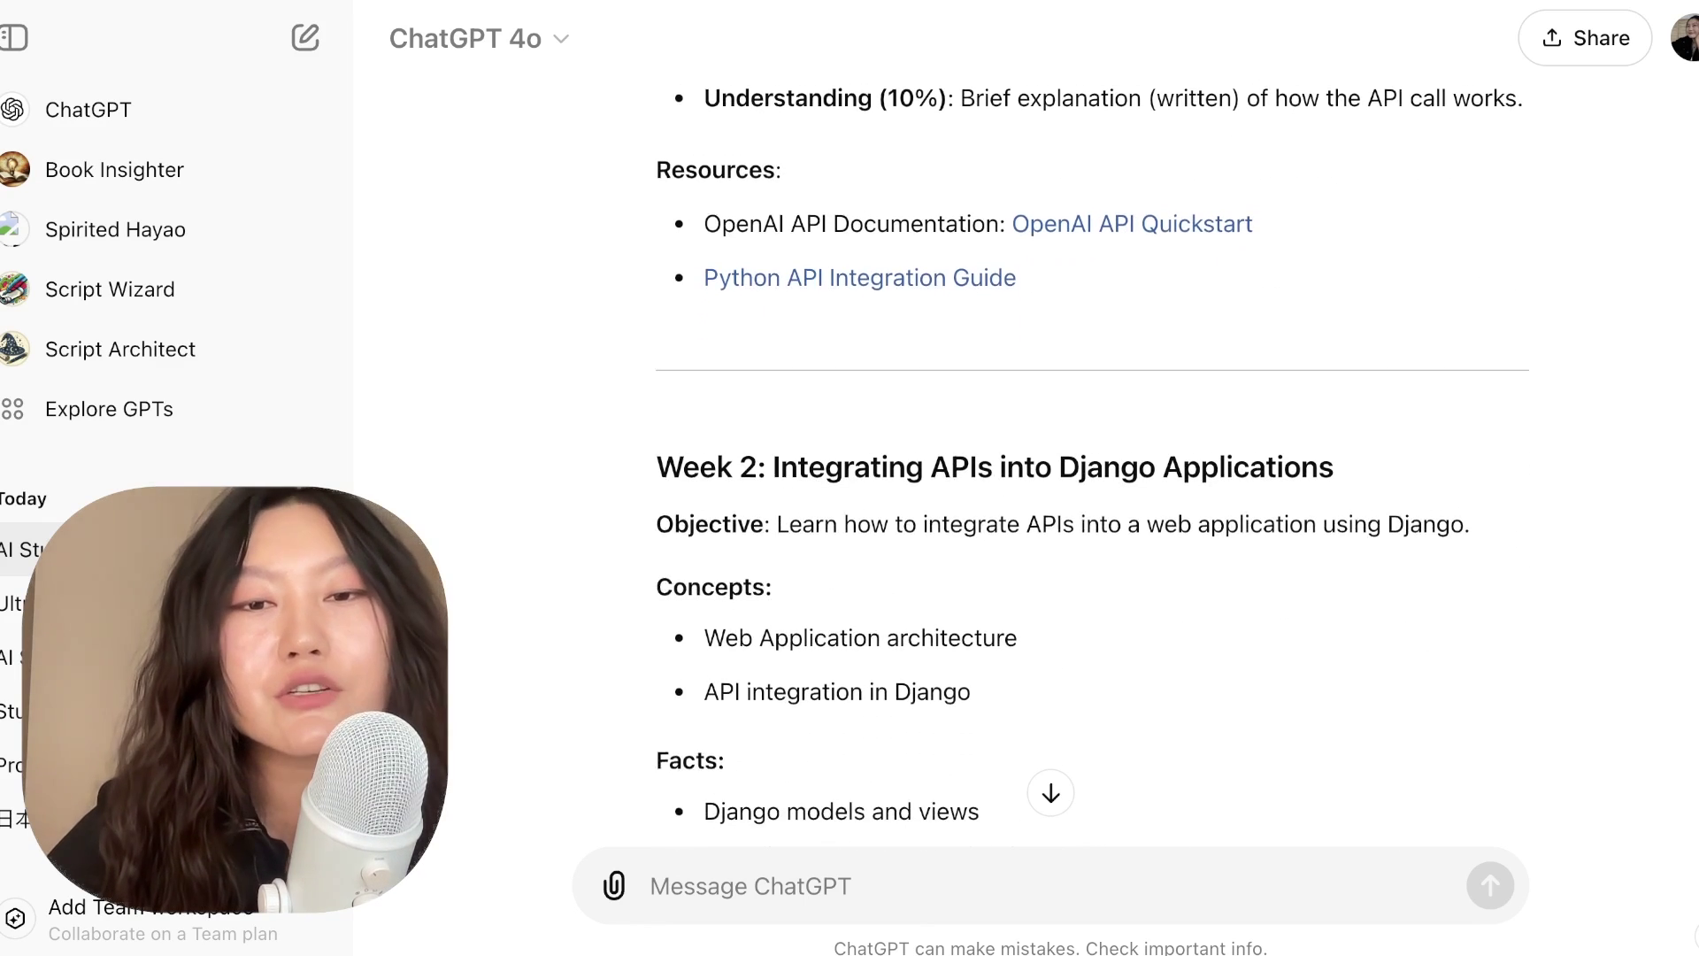
pyautogui.moveTo(699, 456); pyautogui.dragTo(1103, 456)
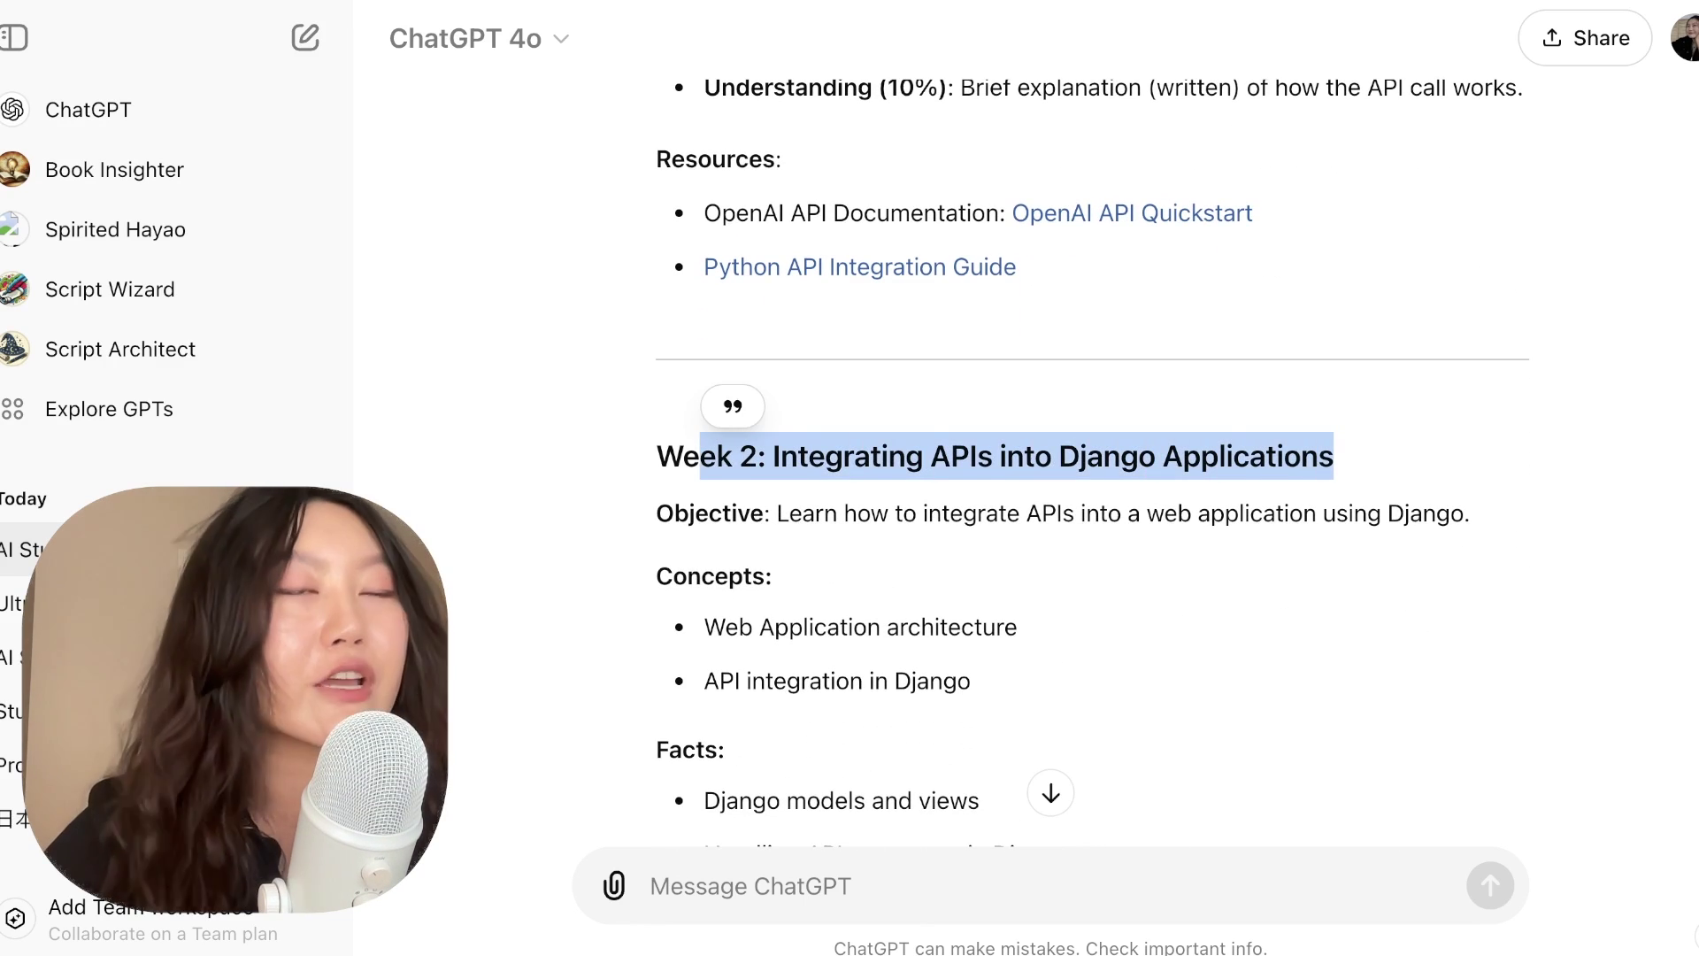
pyautogui.scroll(-15, 1090, 454)
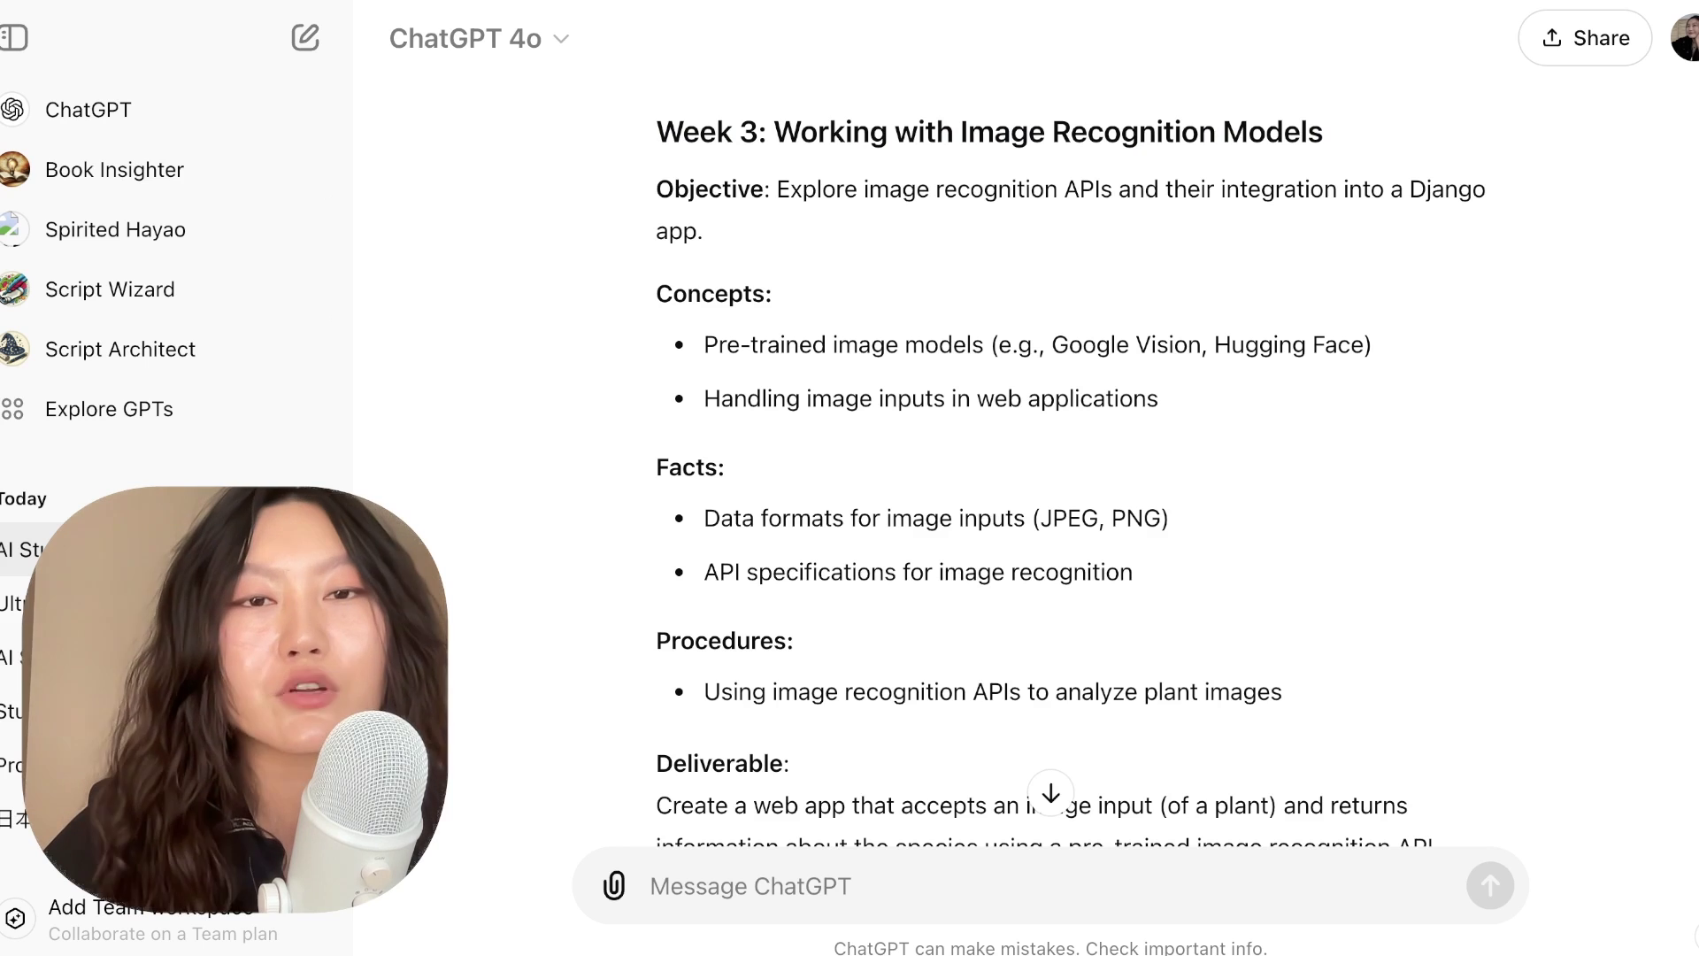
pyautogui.moveTo(657, 131); pyautogui.dragTo(1181, 132)
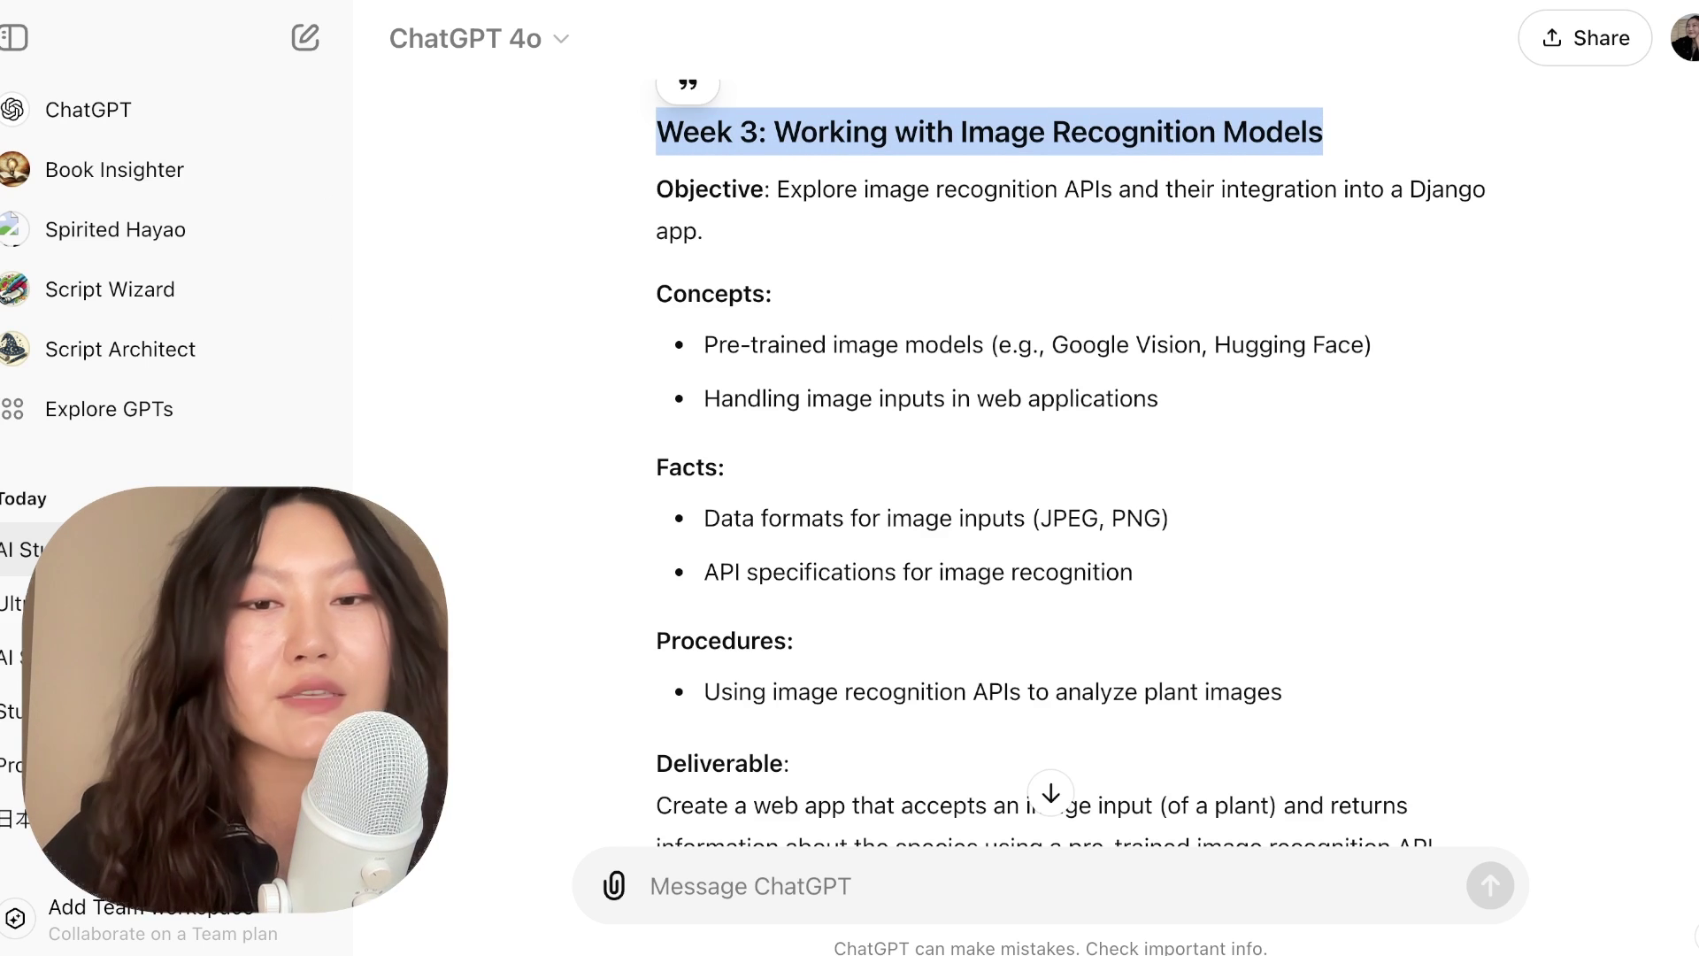
pyautogui.scroll(-5, 1089, 454)
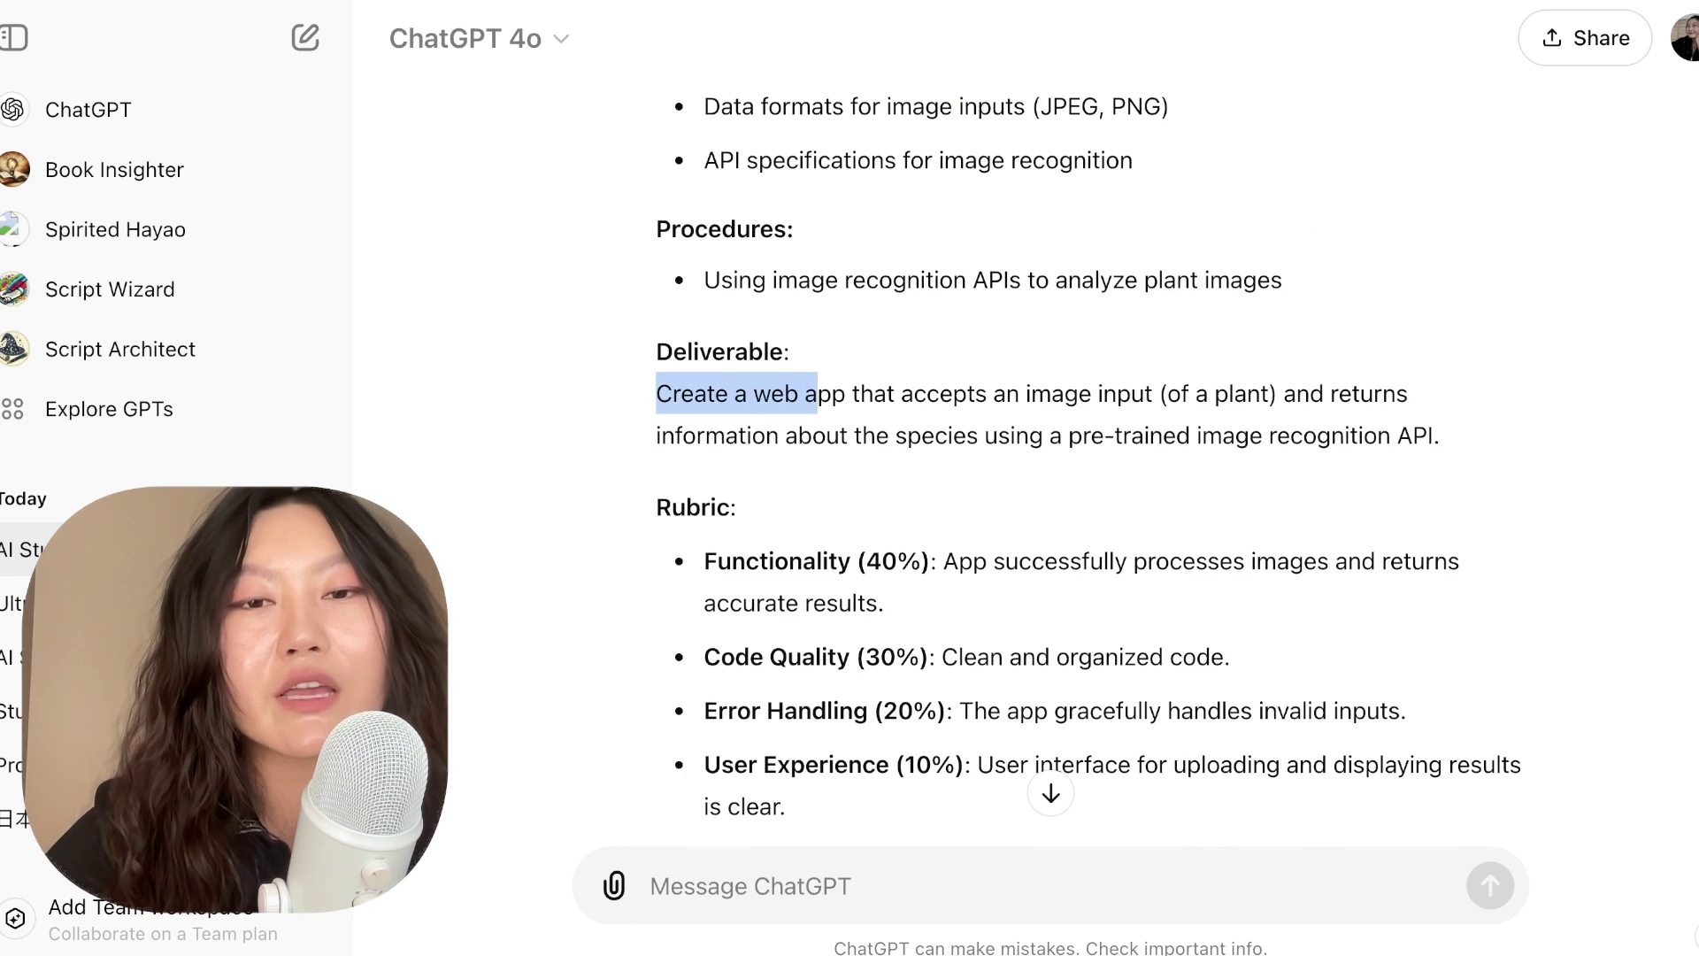
pyautogui.moveTo(894, 393); pyautogui.dragTo(1078, 393)
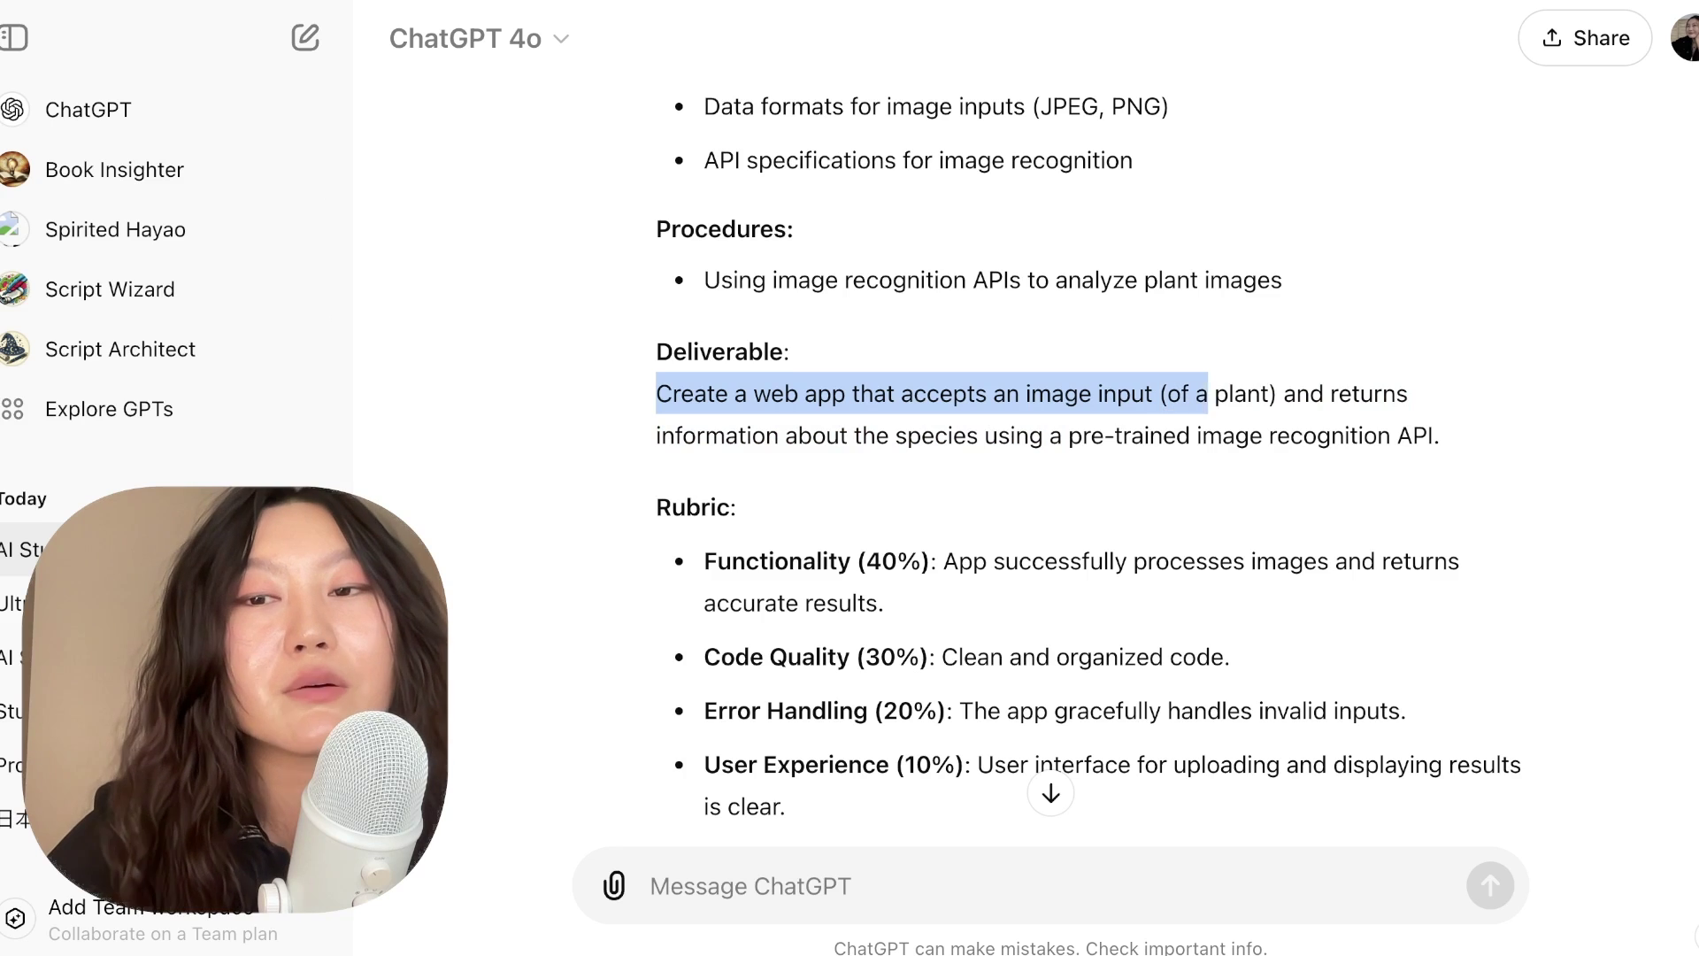
pyautogui.moveTo(1295, 393); pyautogui.dragTo(1290, 435)
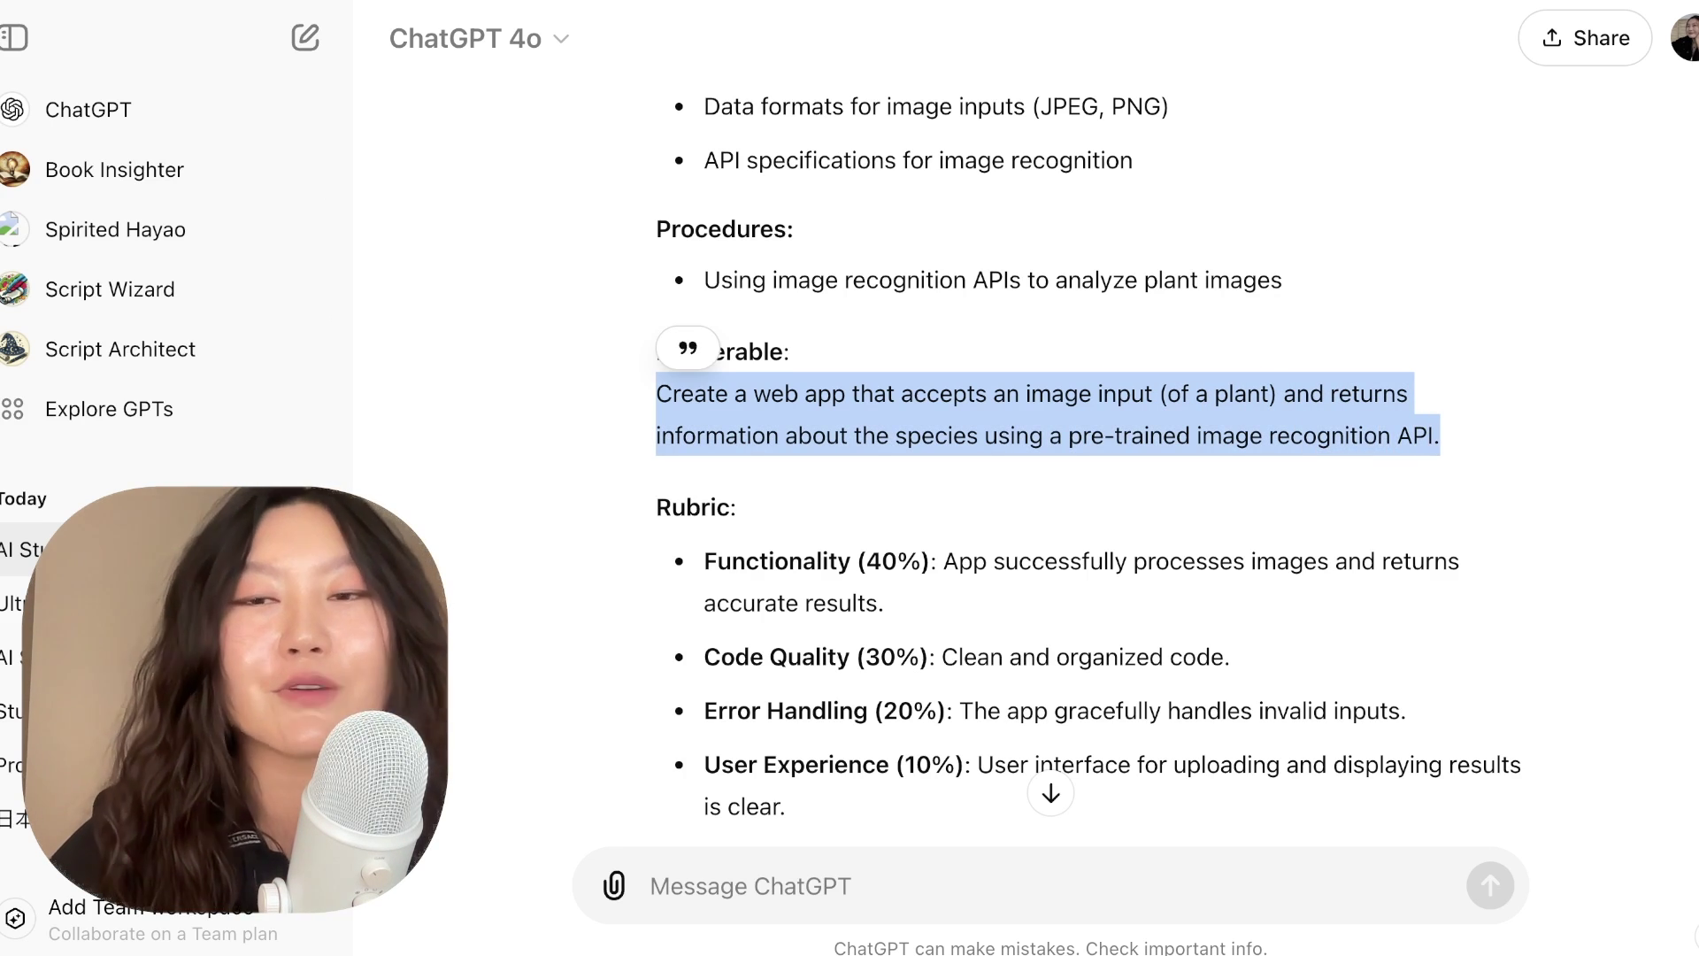
pyautogui.scroll(-2, 1090, 442)
pyautogui.press('Escape')
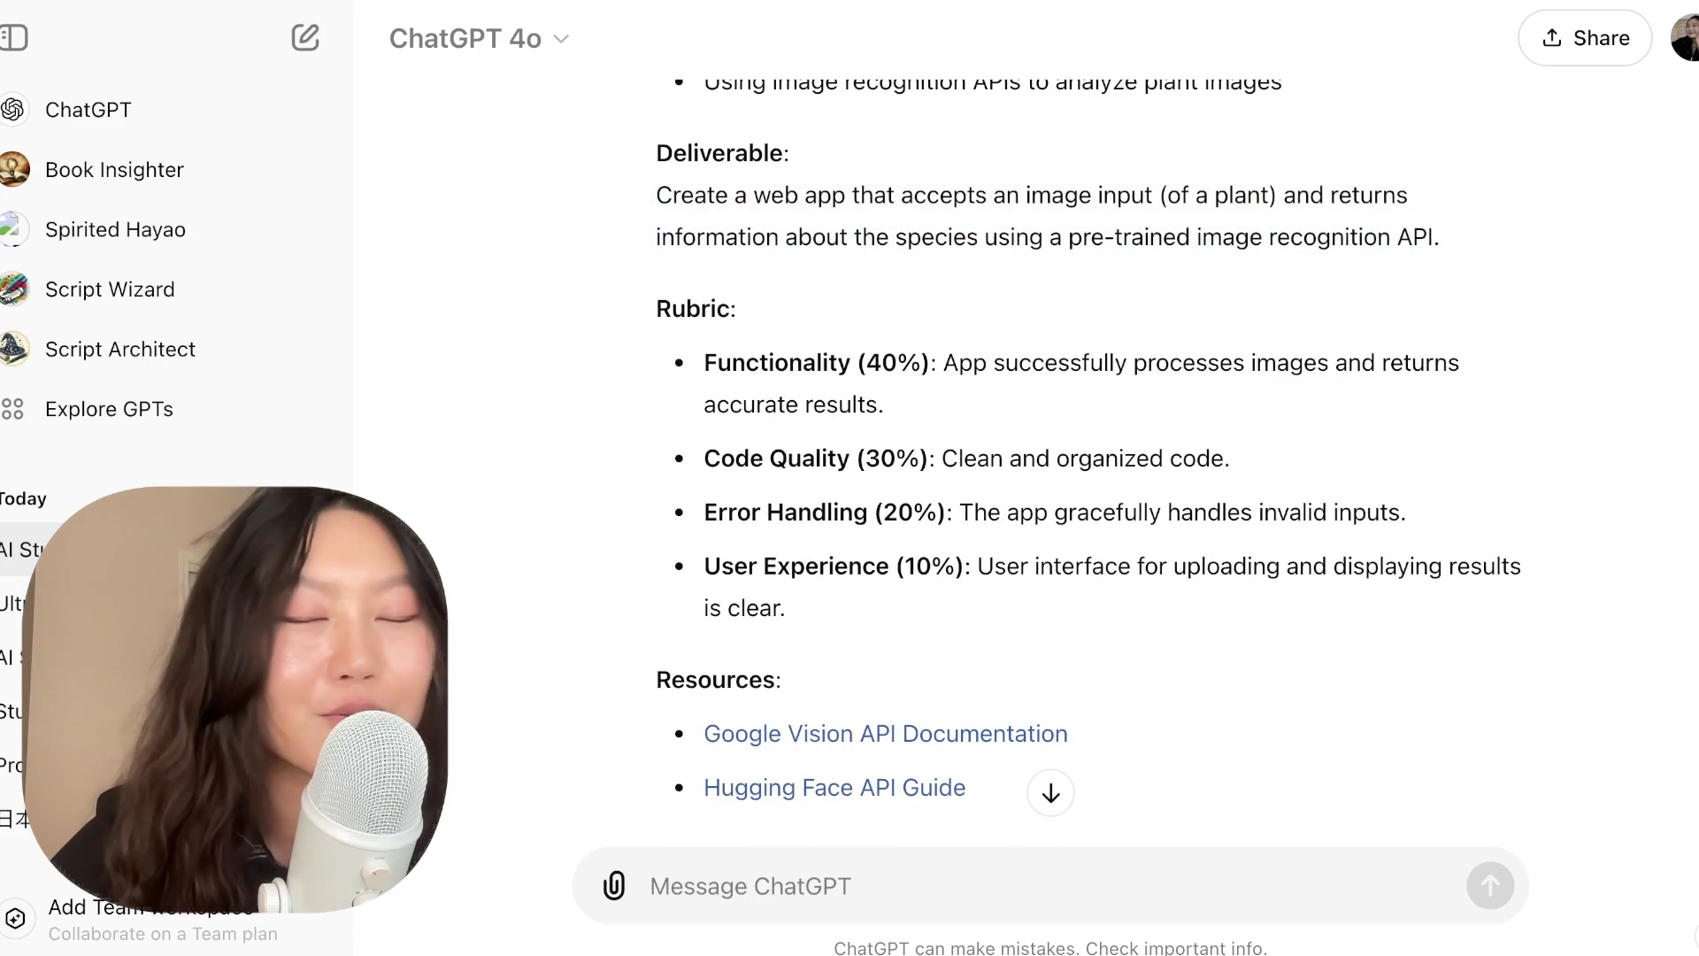
pyautogui.scroll(-8, 1090, 443)
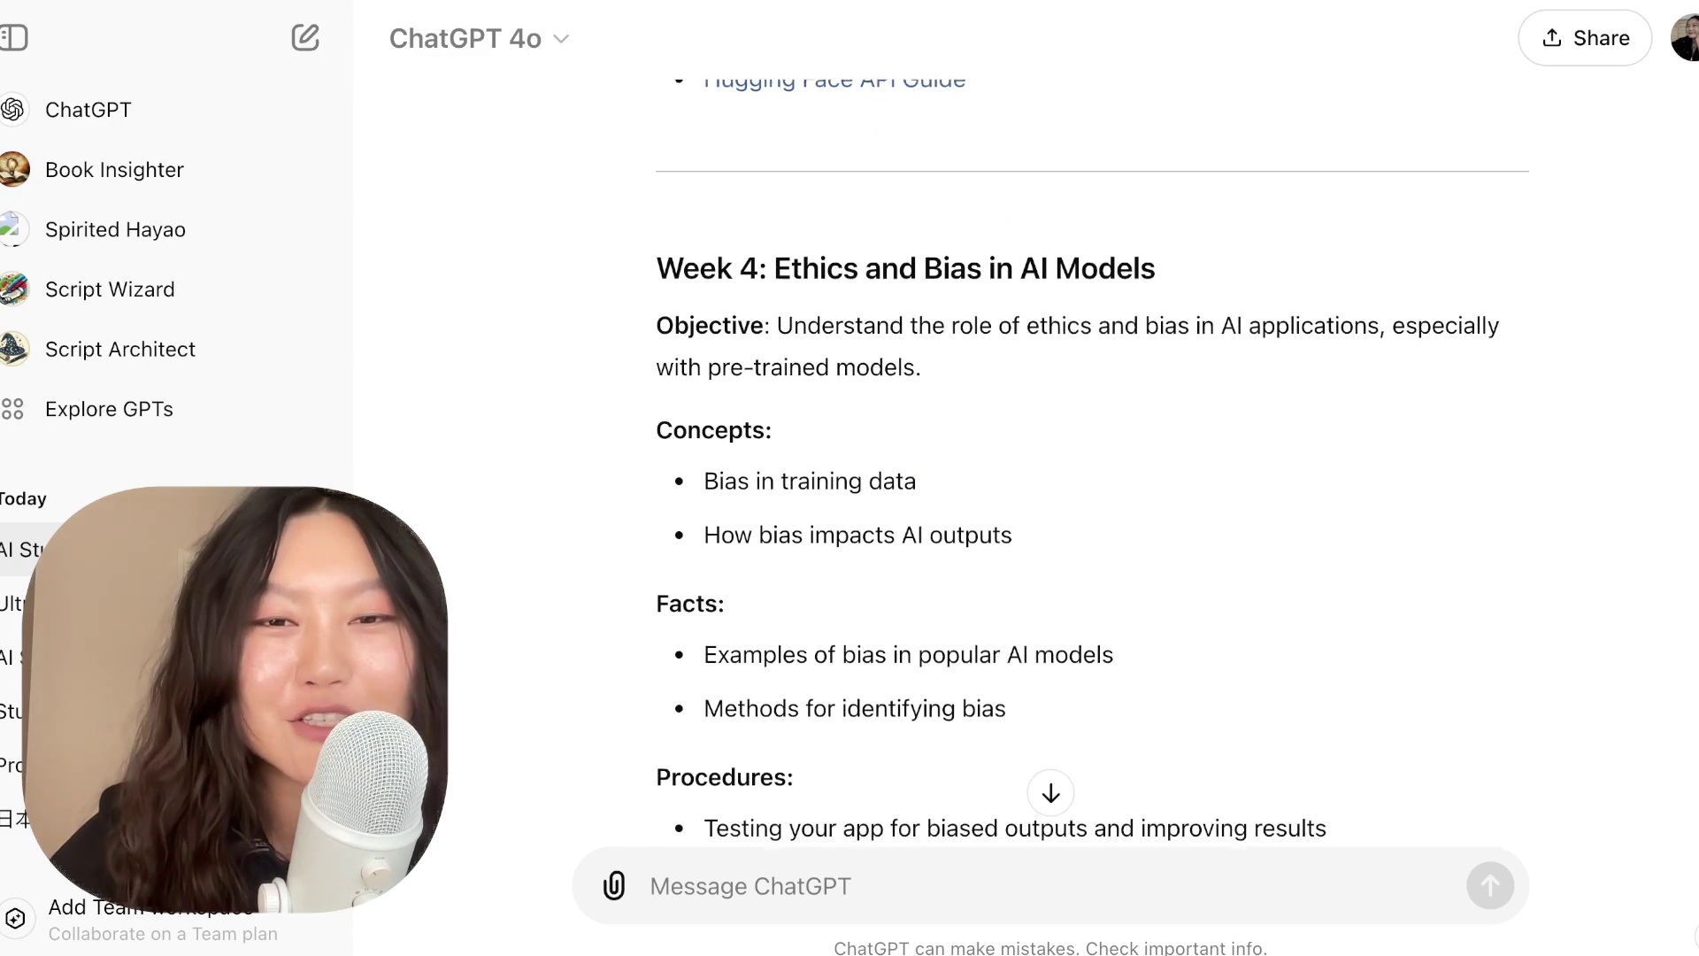
pyautogui.moveTo(656, 265); pyautogui.dragTo(1040, 265)
pyautogui.scroll(-13, 1089, 442)
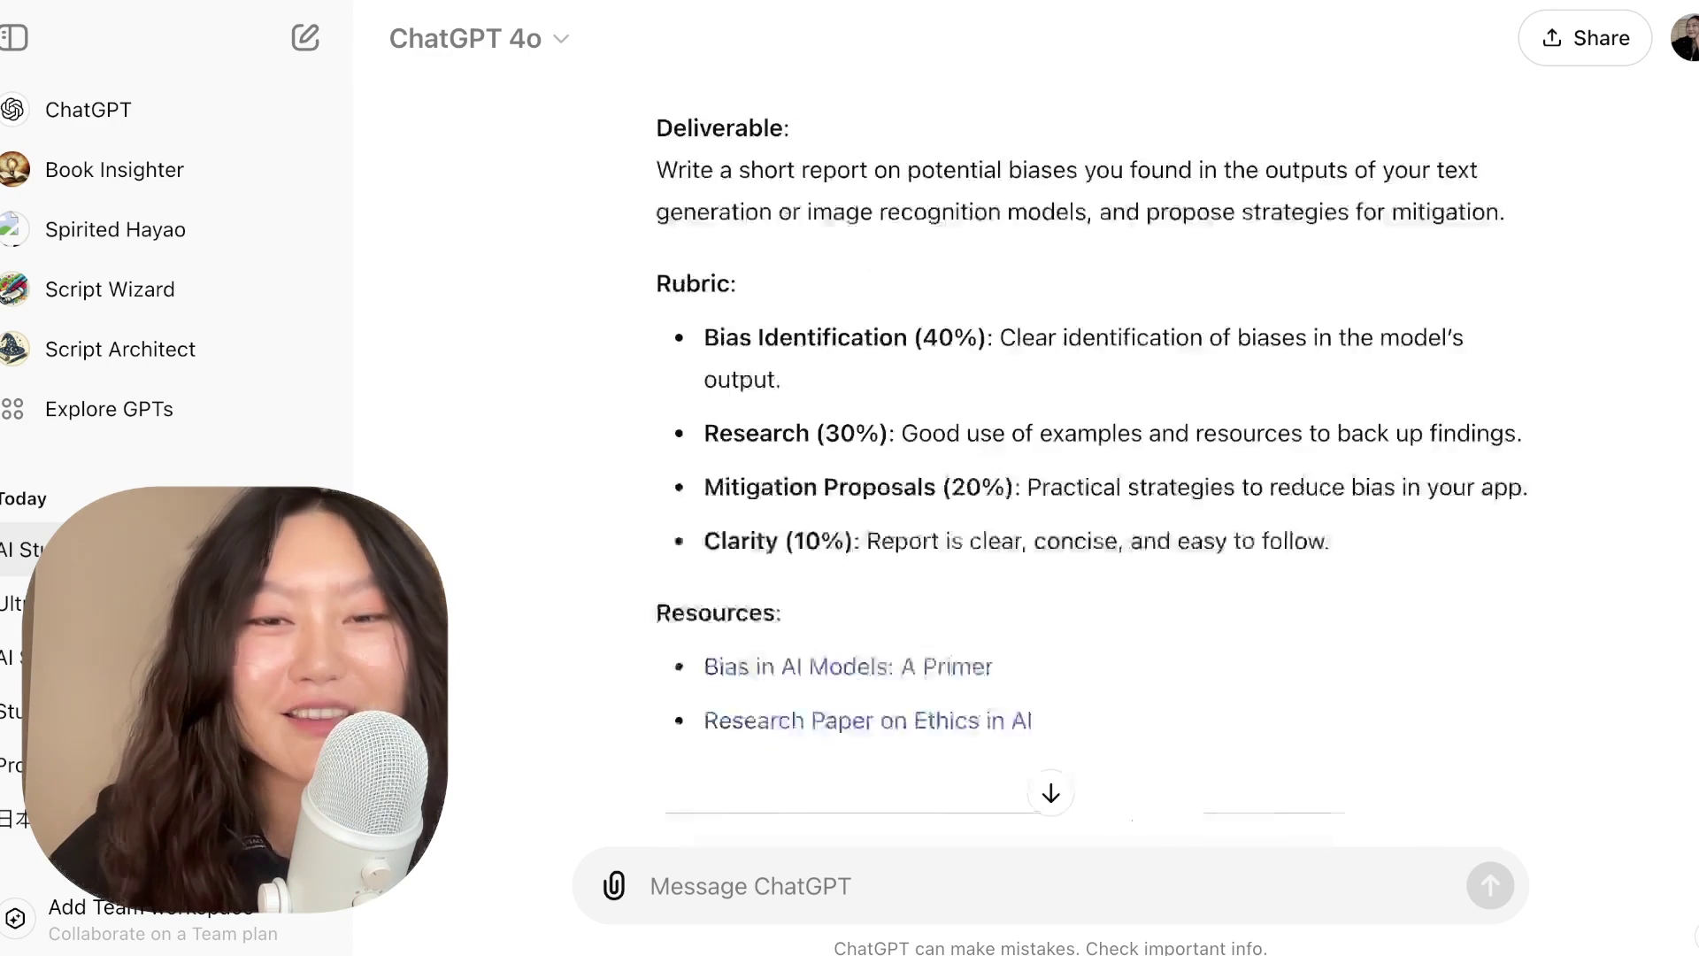
pyautogui.moveTo(699, 505); pyautogui.dragTo(1040, 505)
pyautogui.press('Escape')
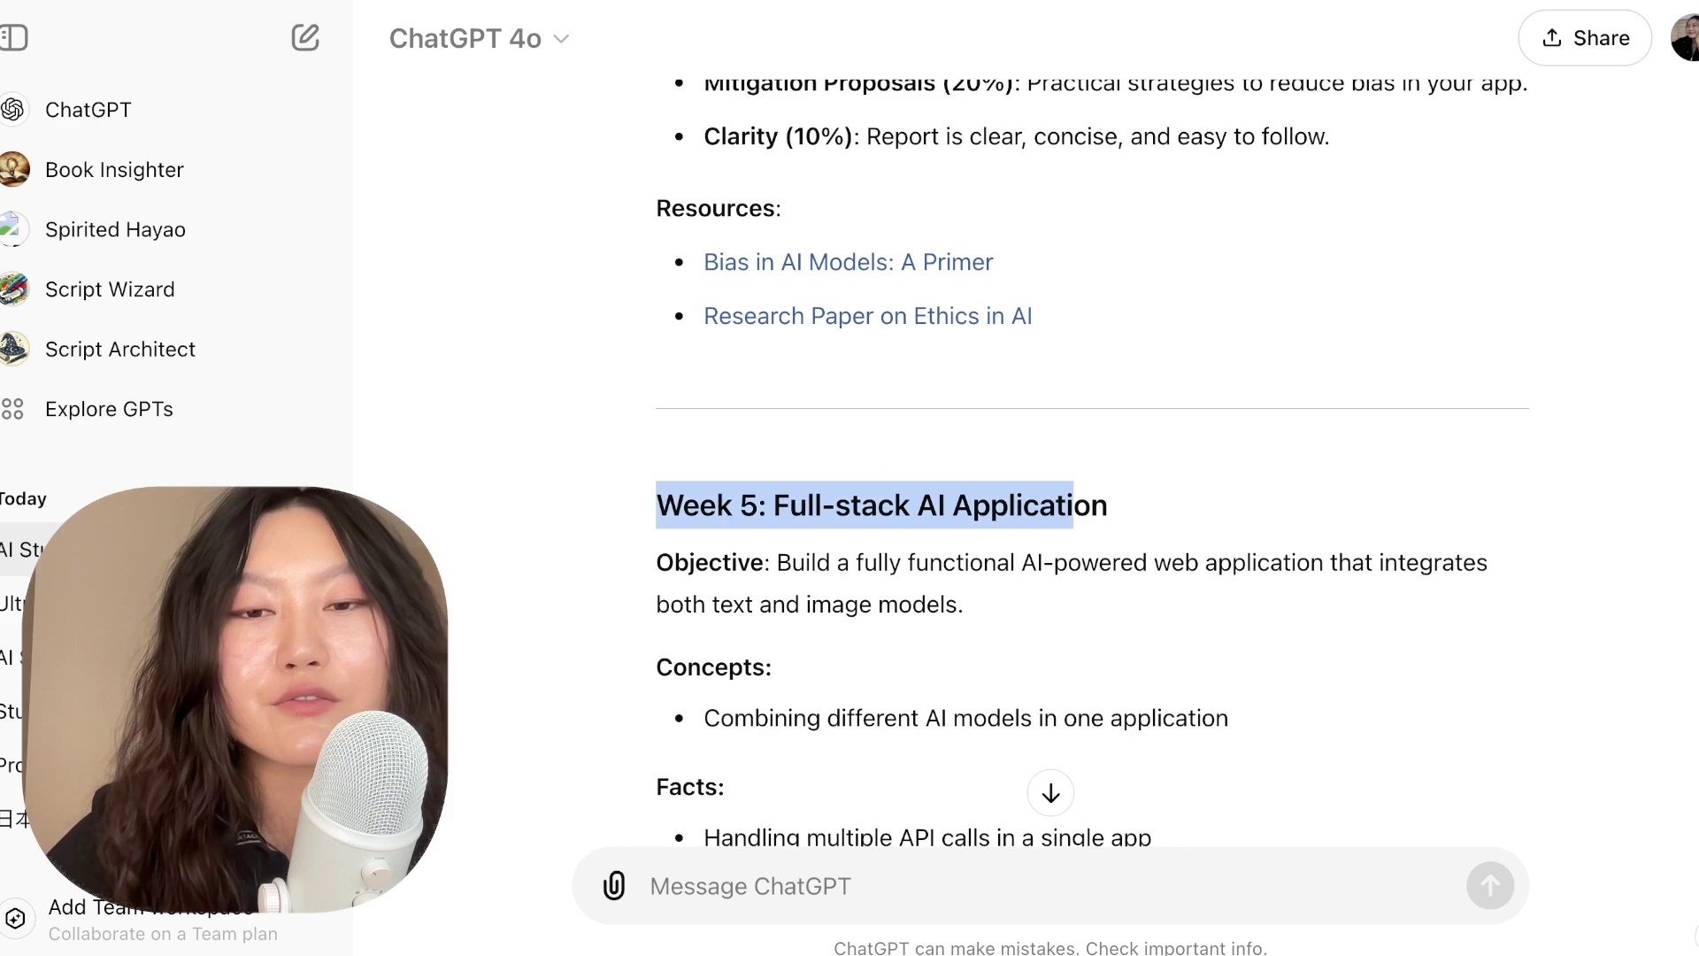
pyautogui.scroll(-8, 1075, 467)
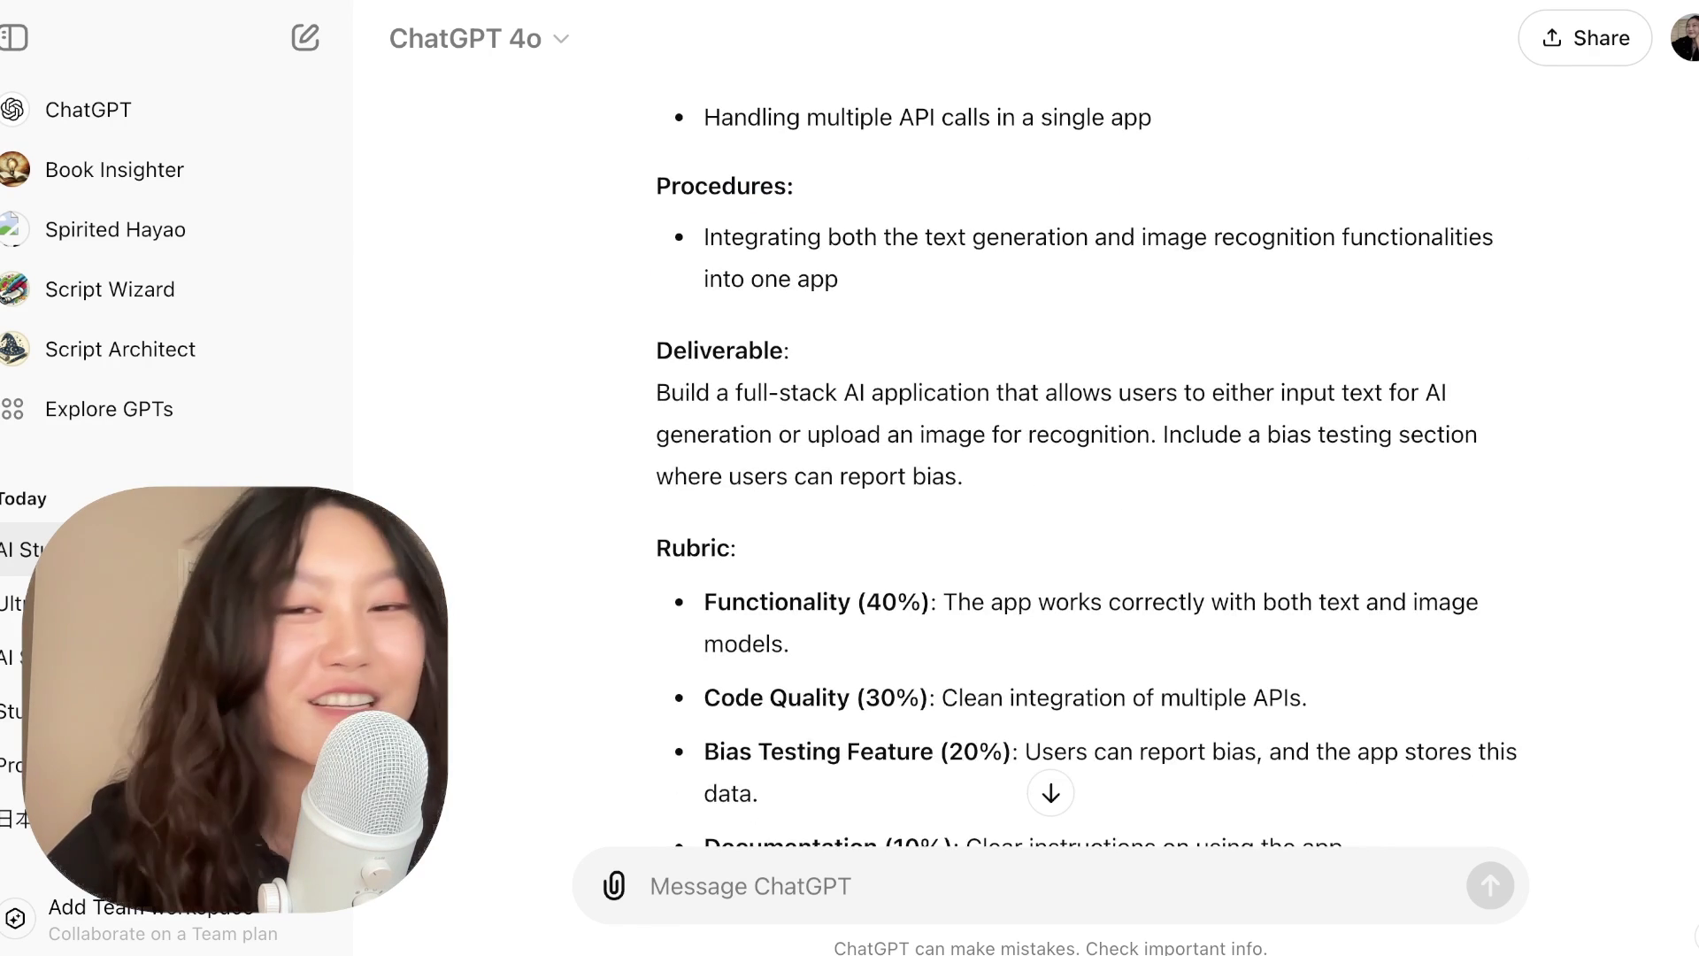
pyautogui.scroll(-10, 1089, 442)
pyautogui.moveTo(656, 277); pyautogui.dragTo(1227, 277)
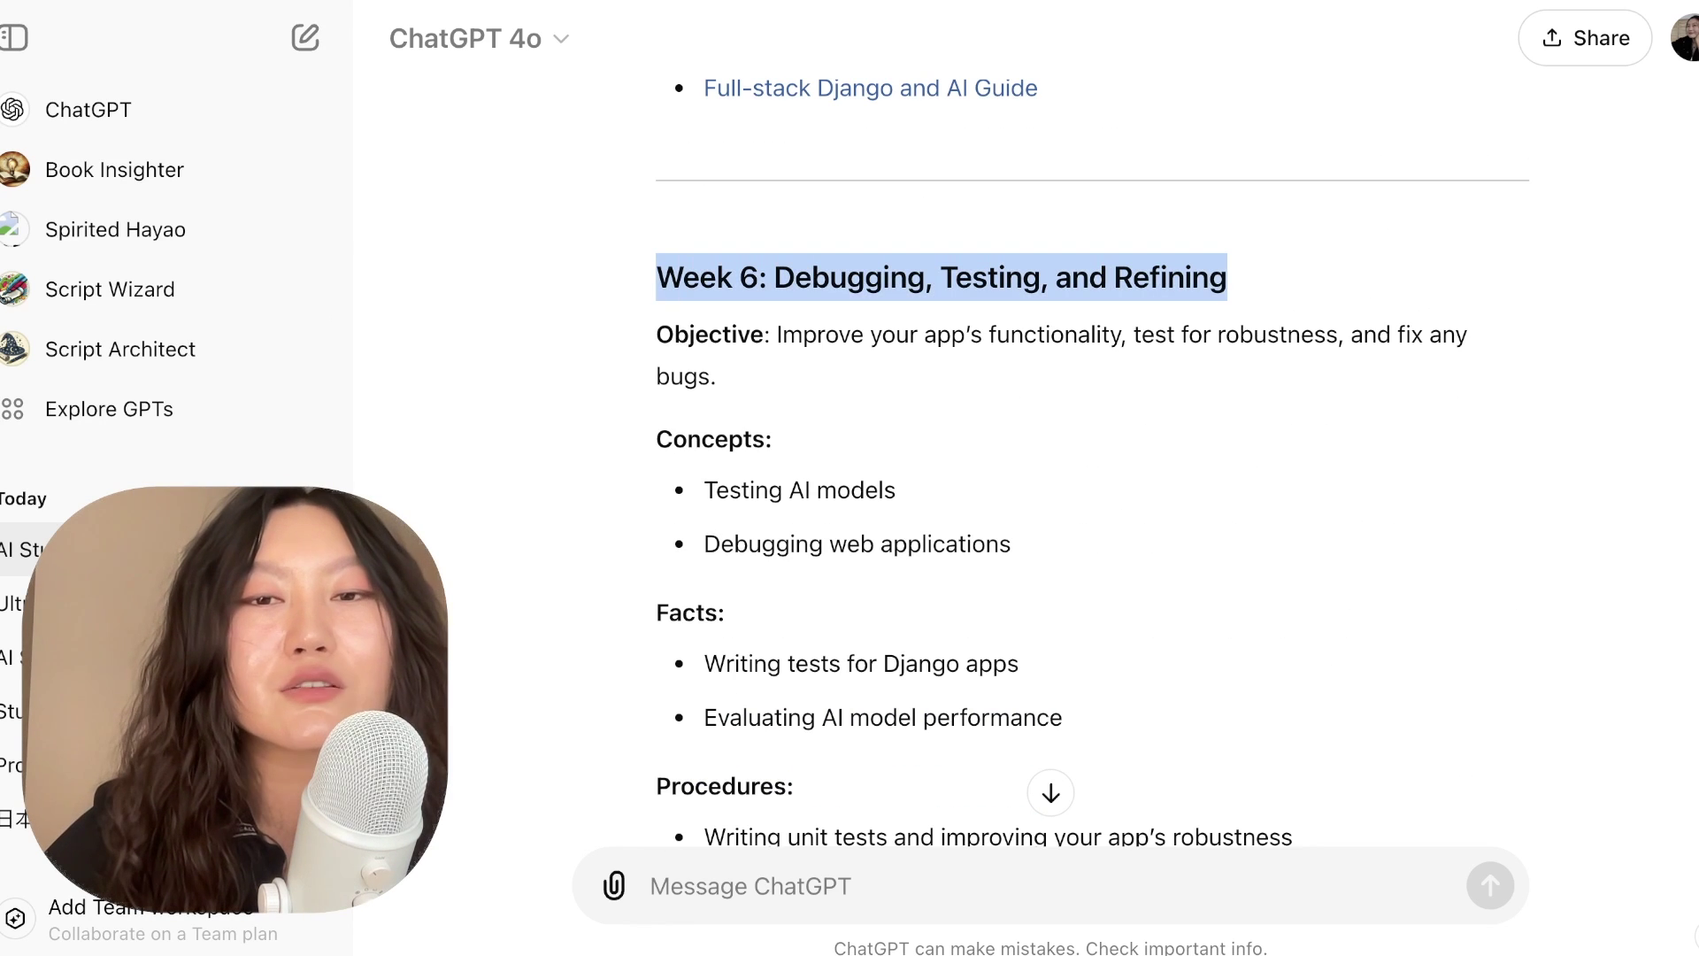
pyautogui.scroll(-13, 1092, 460)
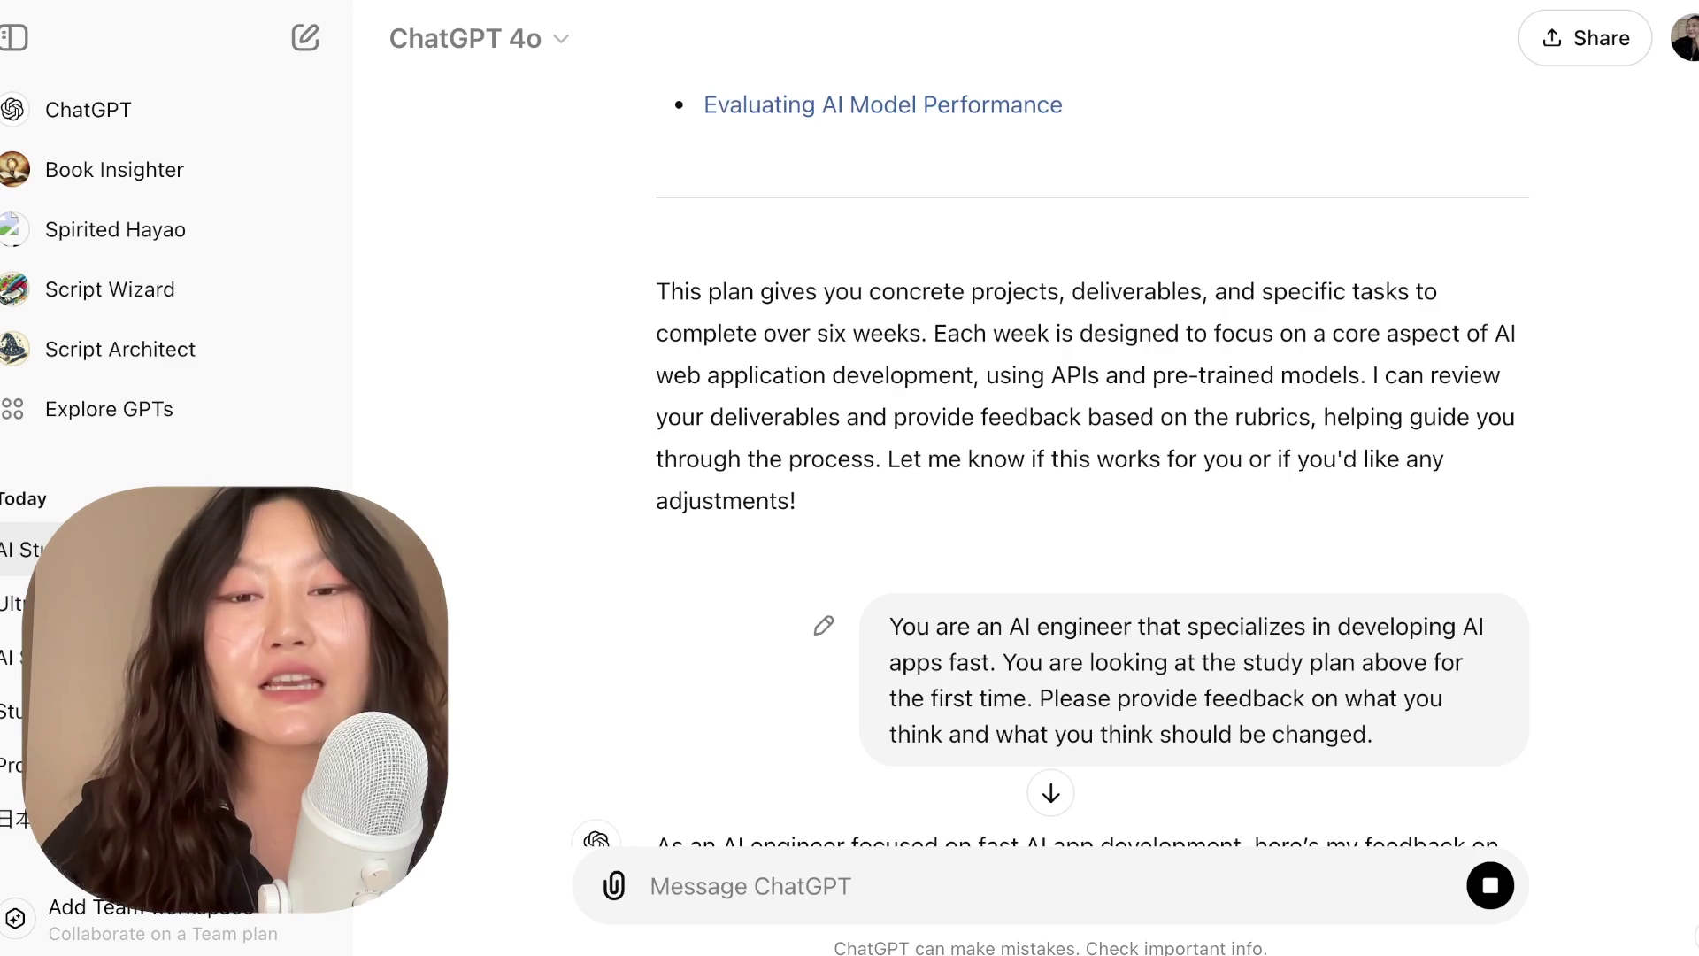
# Step: Highlight the AI-engineer role and feedback request, then review the strengths and improvement suggestions
pyautogui.moveTo(990, 625); pyautogui.dragTo(1187, 625)
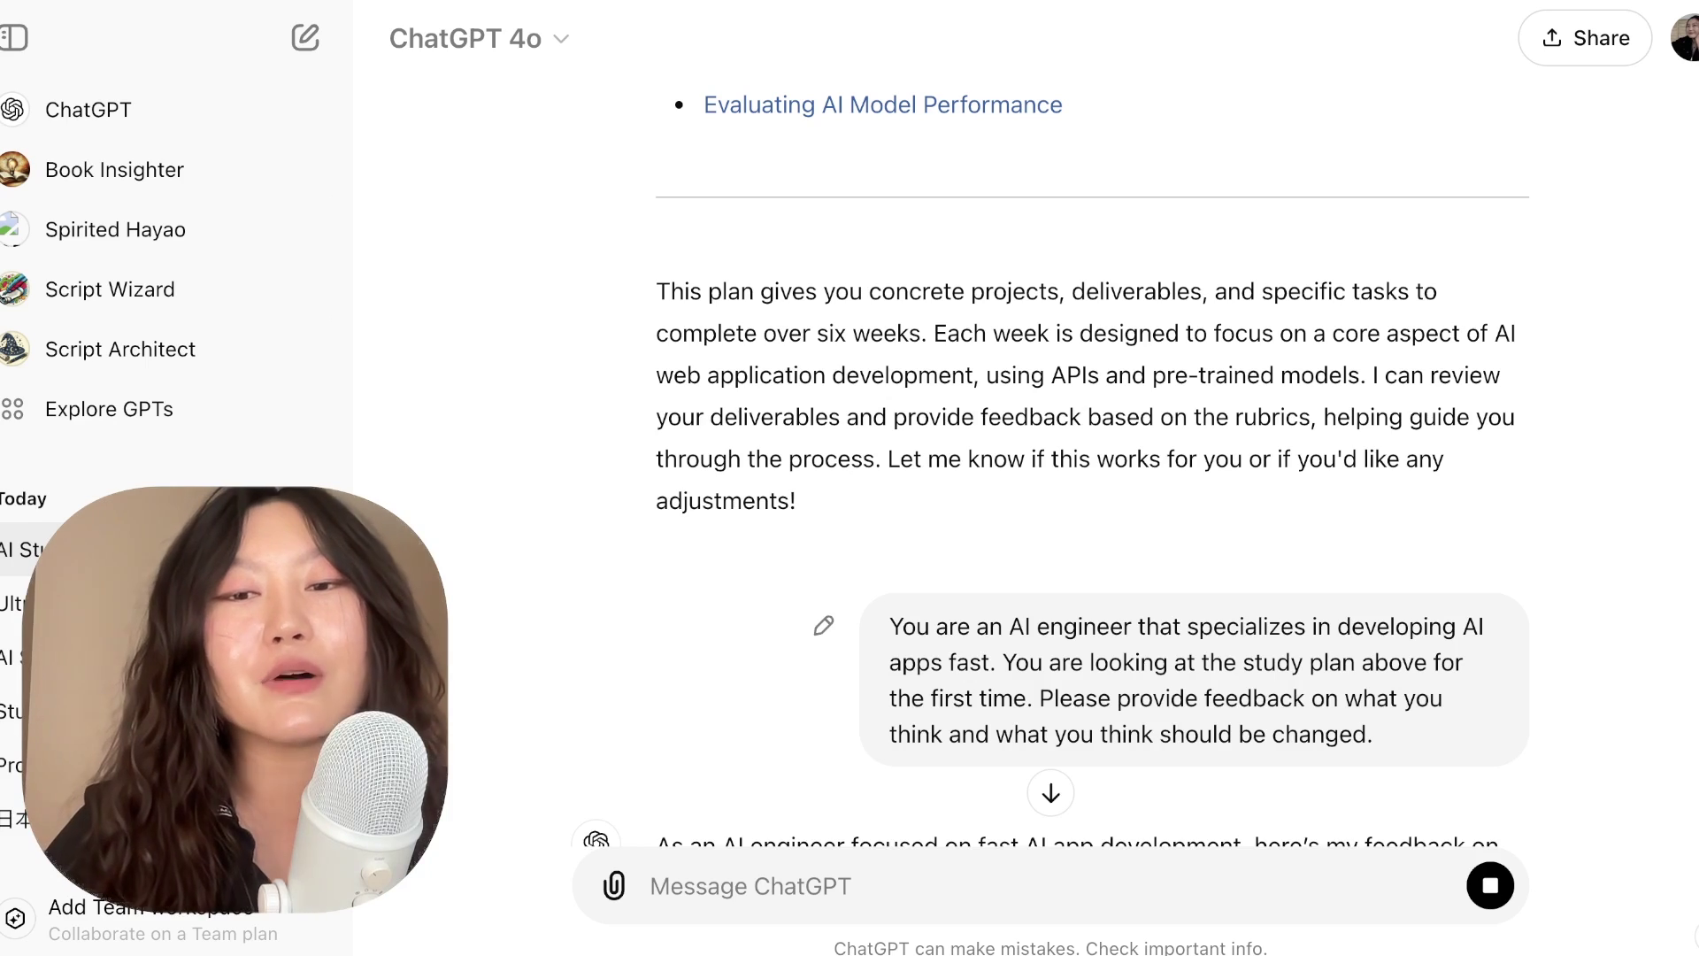
pyautogui.moveTo(1040, 698); pyautogui.dragTo(1378, 735)
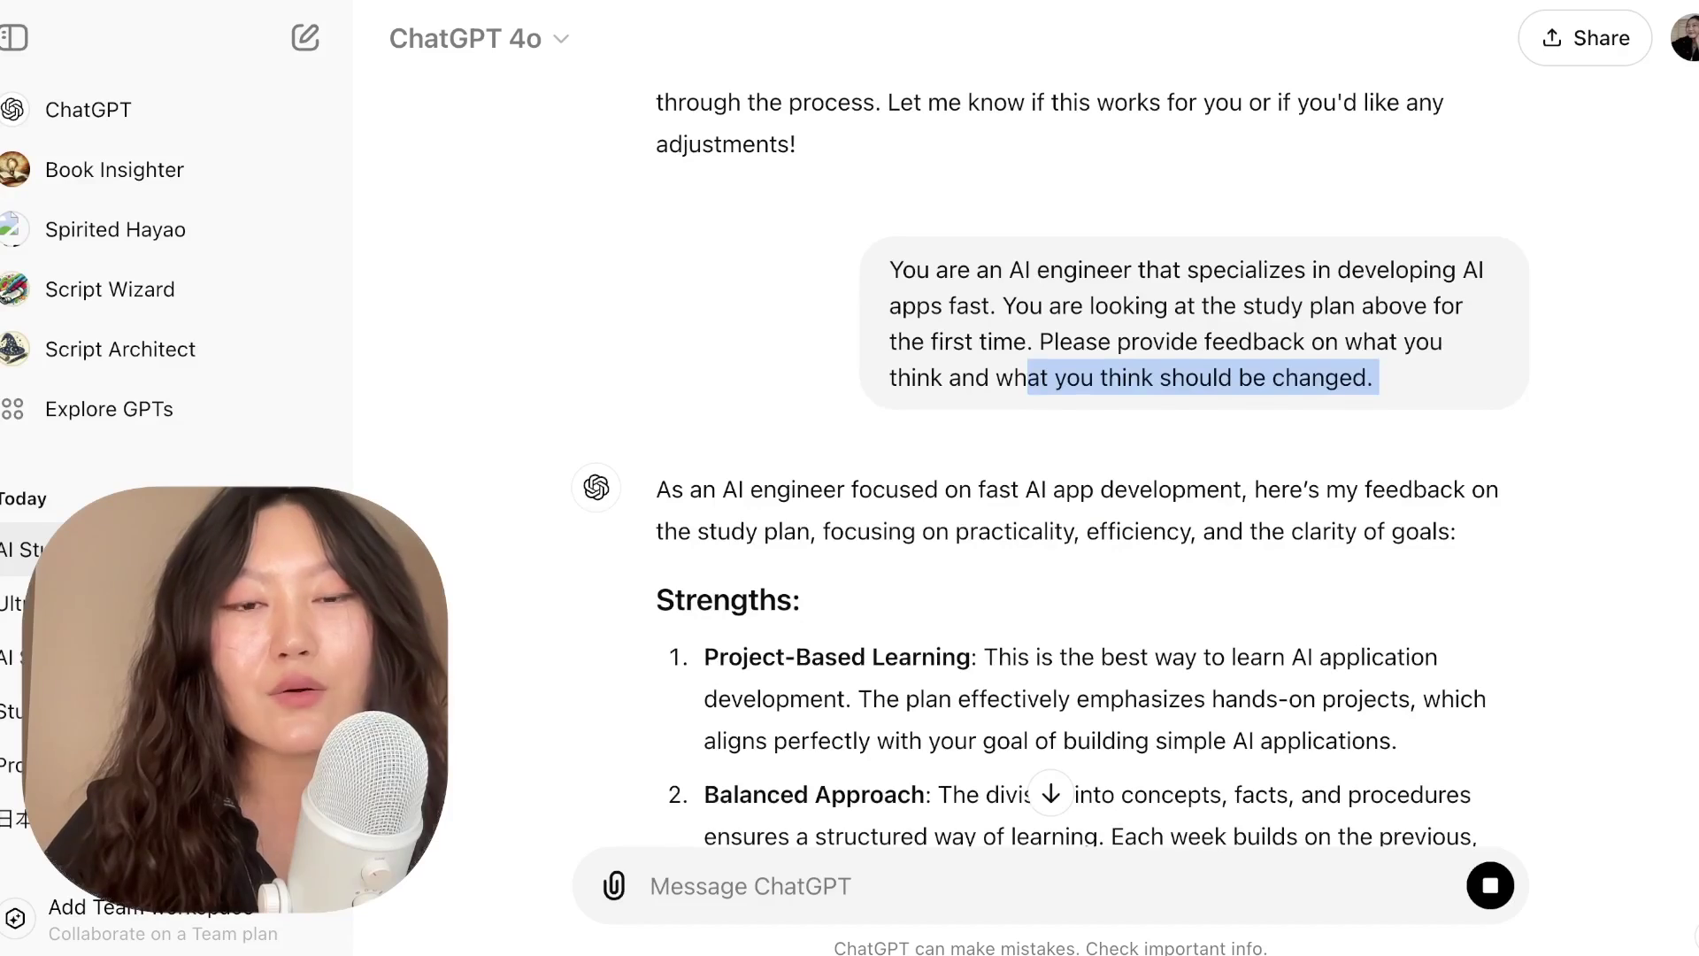
pyautogui.moveTo(657, 489); pyautogui.dragTo(955, 489)
pyautogui.scroll(-3, 1050, 531)
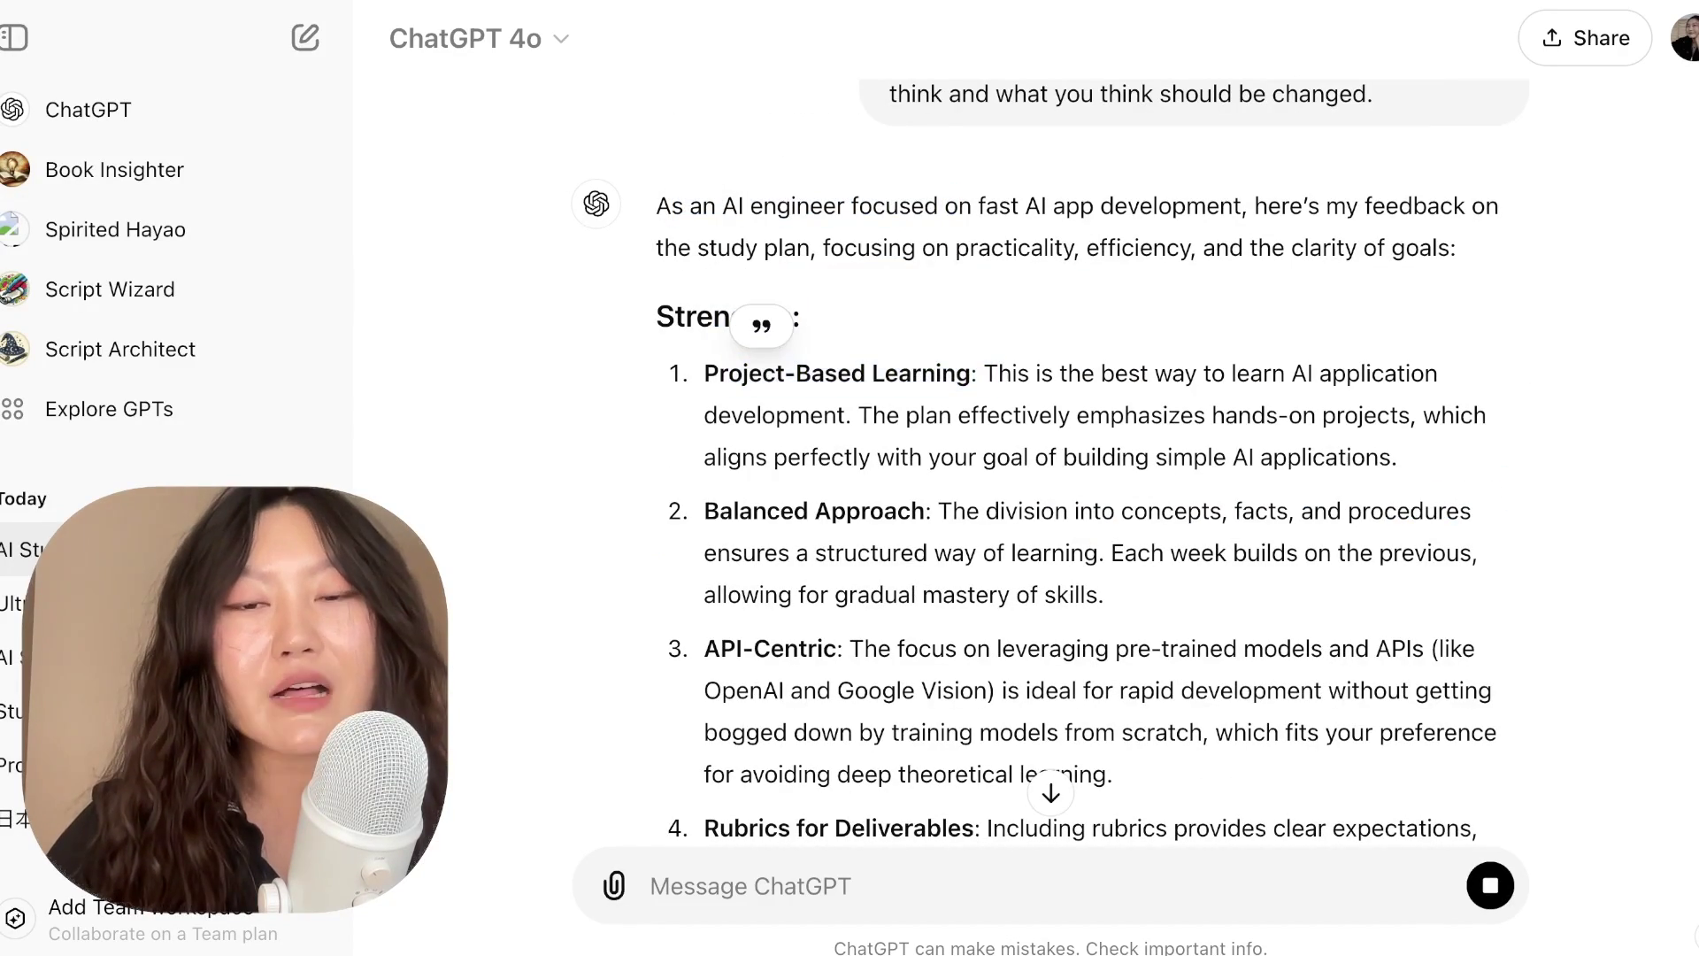
pyautogui.moveTo(786, 649); pyautogui.dragTo(807, 648)
pyautogui.scroll(-3, 1050, 531)
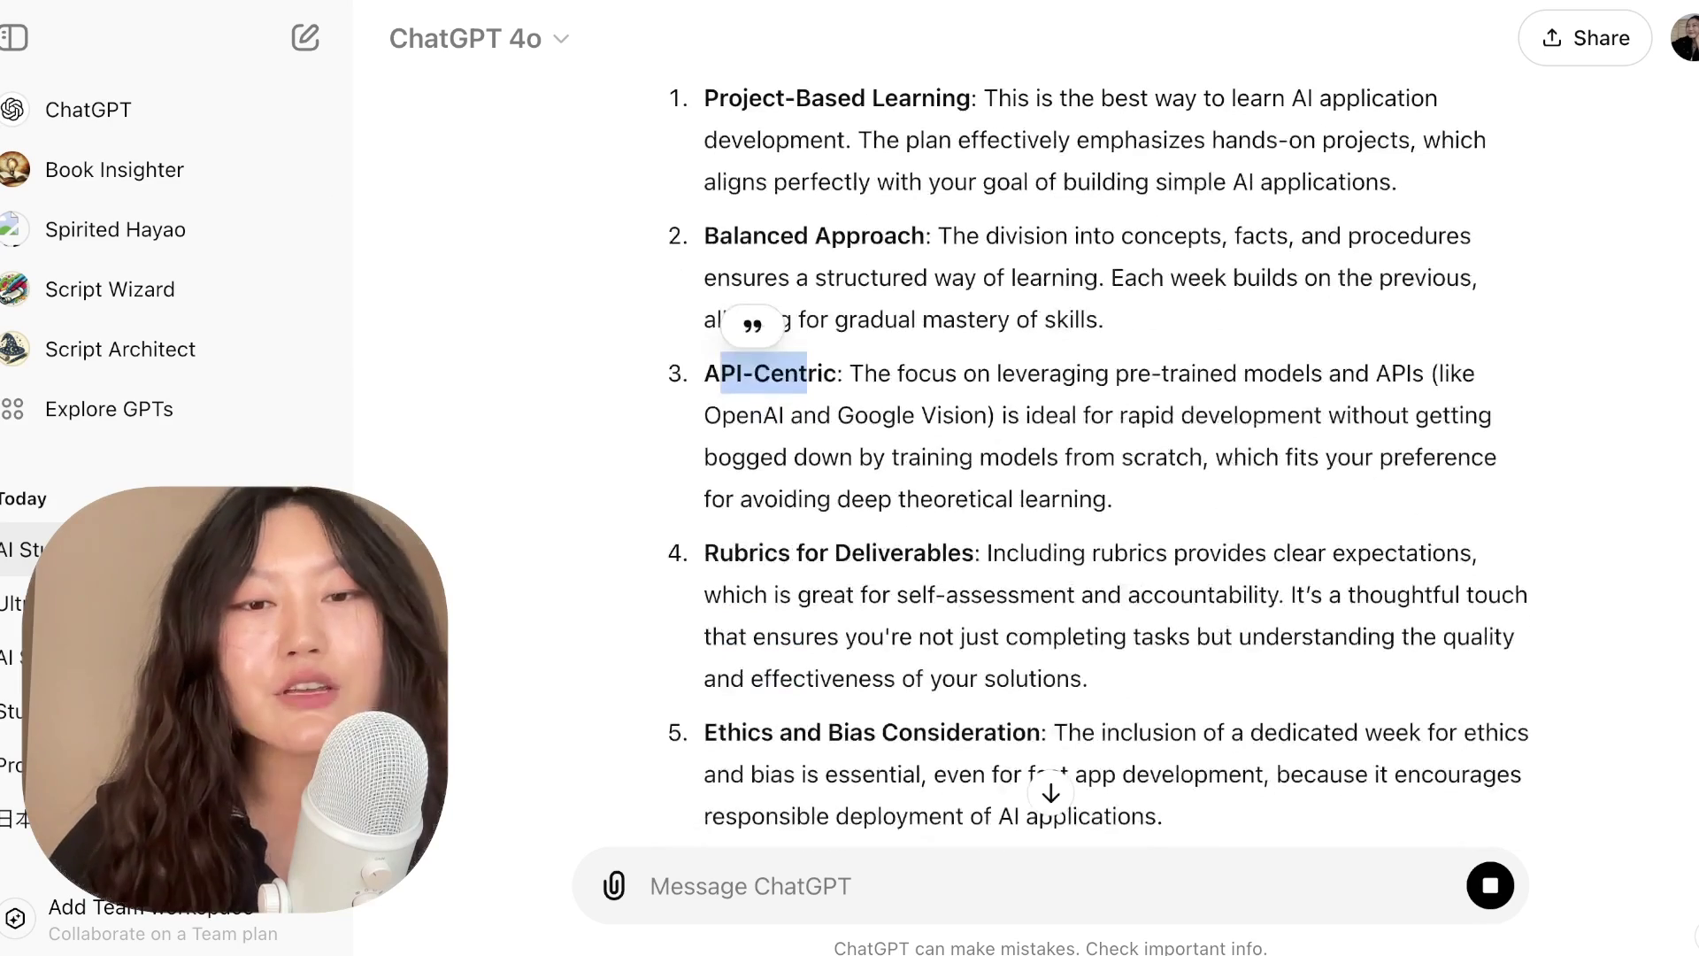
pyautogui.scroll(-2, 1051, 531)
pyautogui.moveTo(780, 581); pyautogui.dragTo(1025, 580)
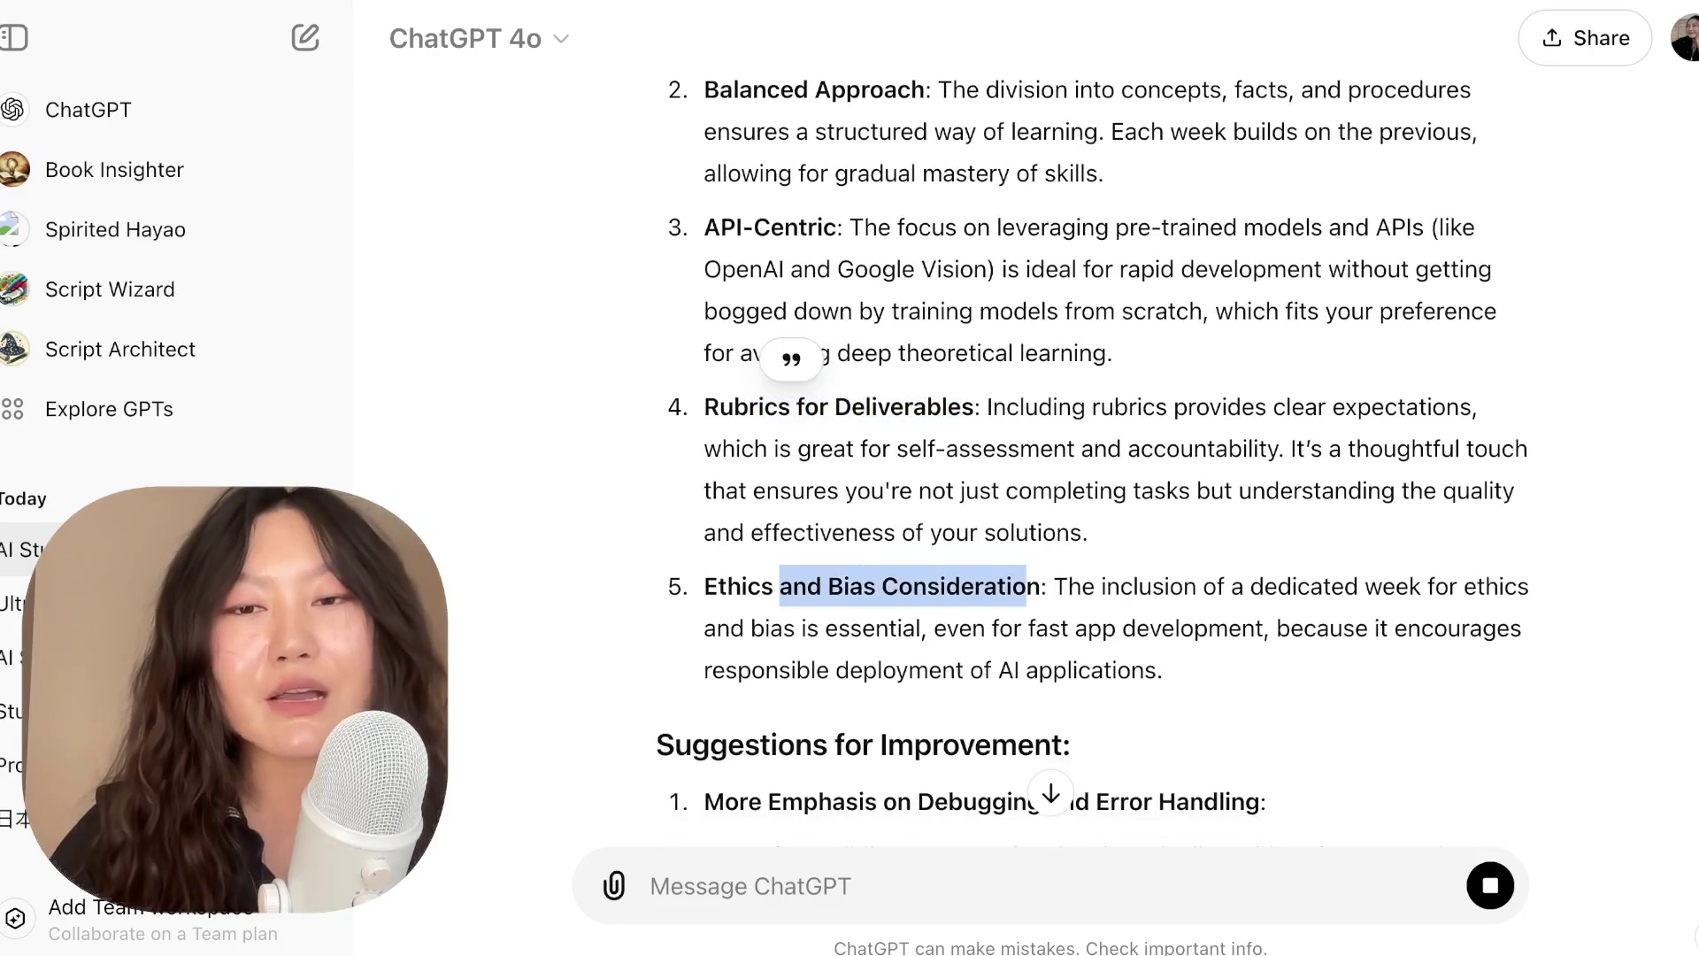
pyautogui.scroll(-4, 1050, 531)
pyautogui.scroll(-2, 1050, 531)
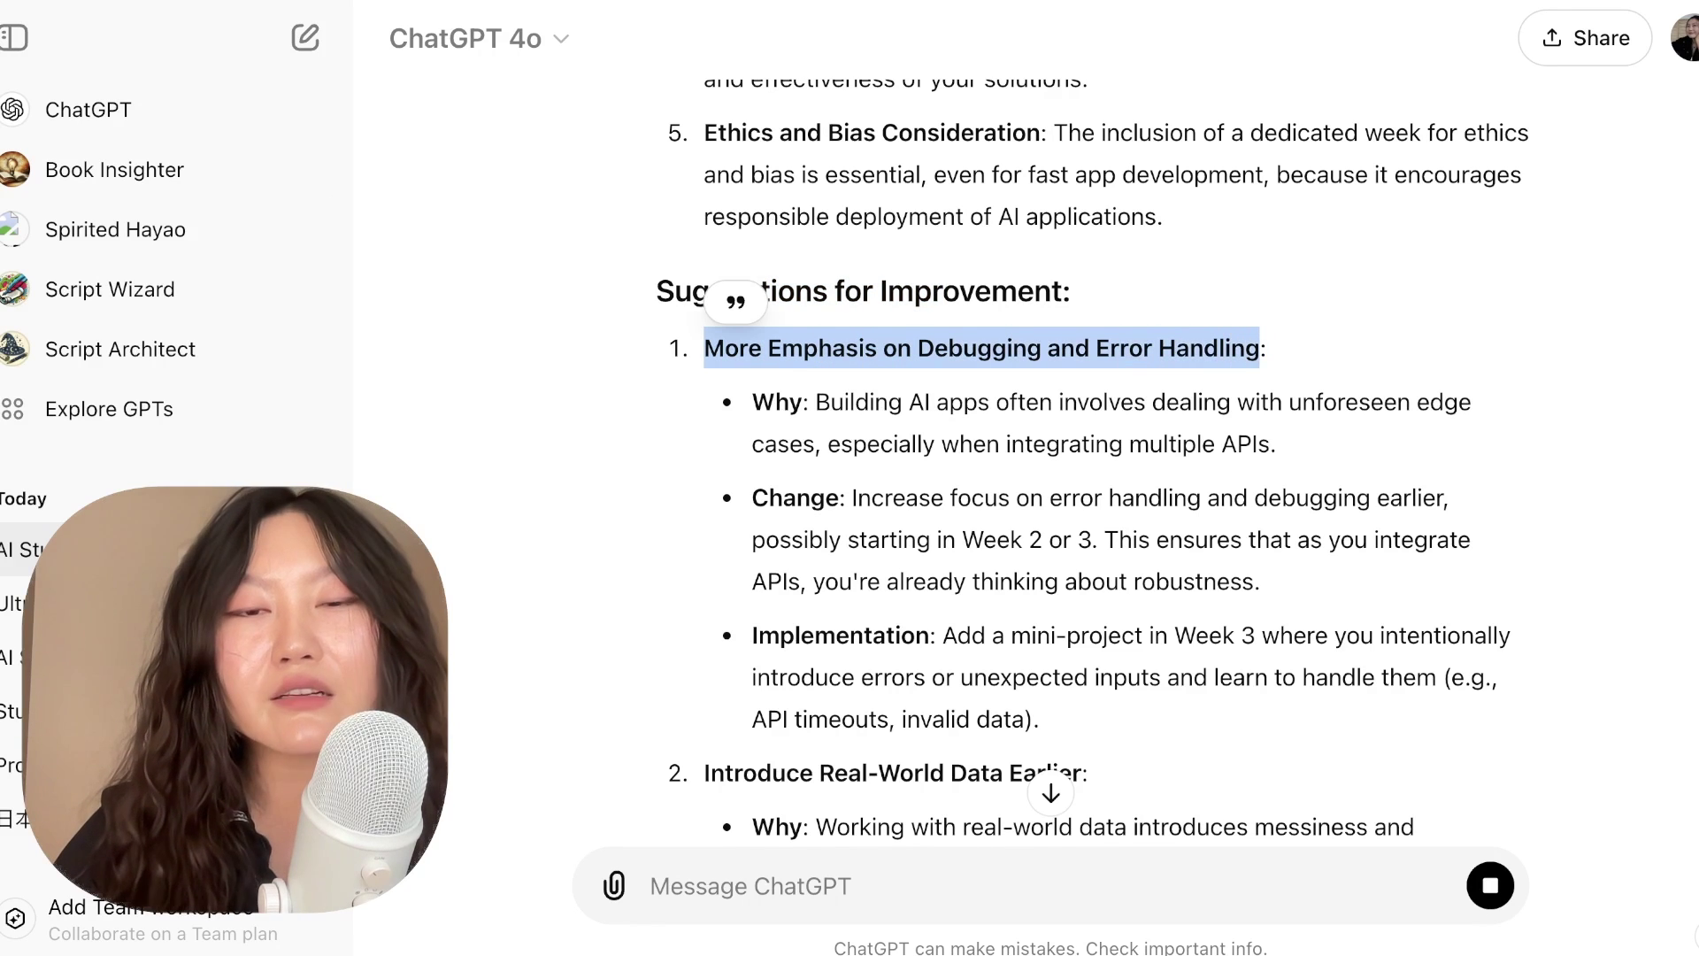
pyautogui.scroll(-1, 1092, 460)
pyautogui.moveTo(815, 363); pyautogui.dragTo(963, 363)
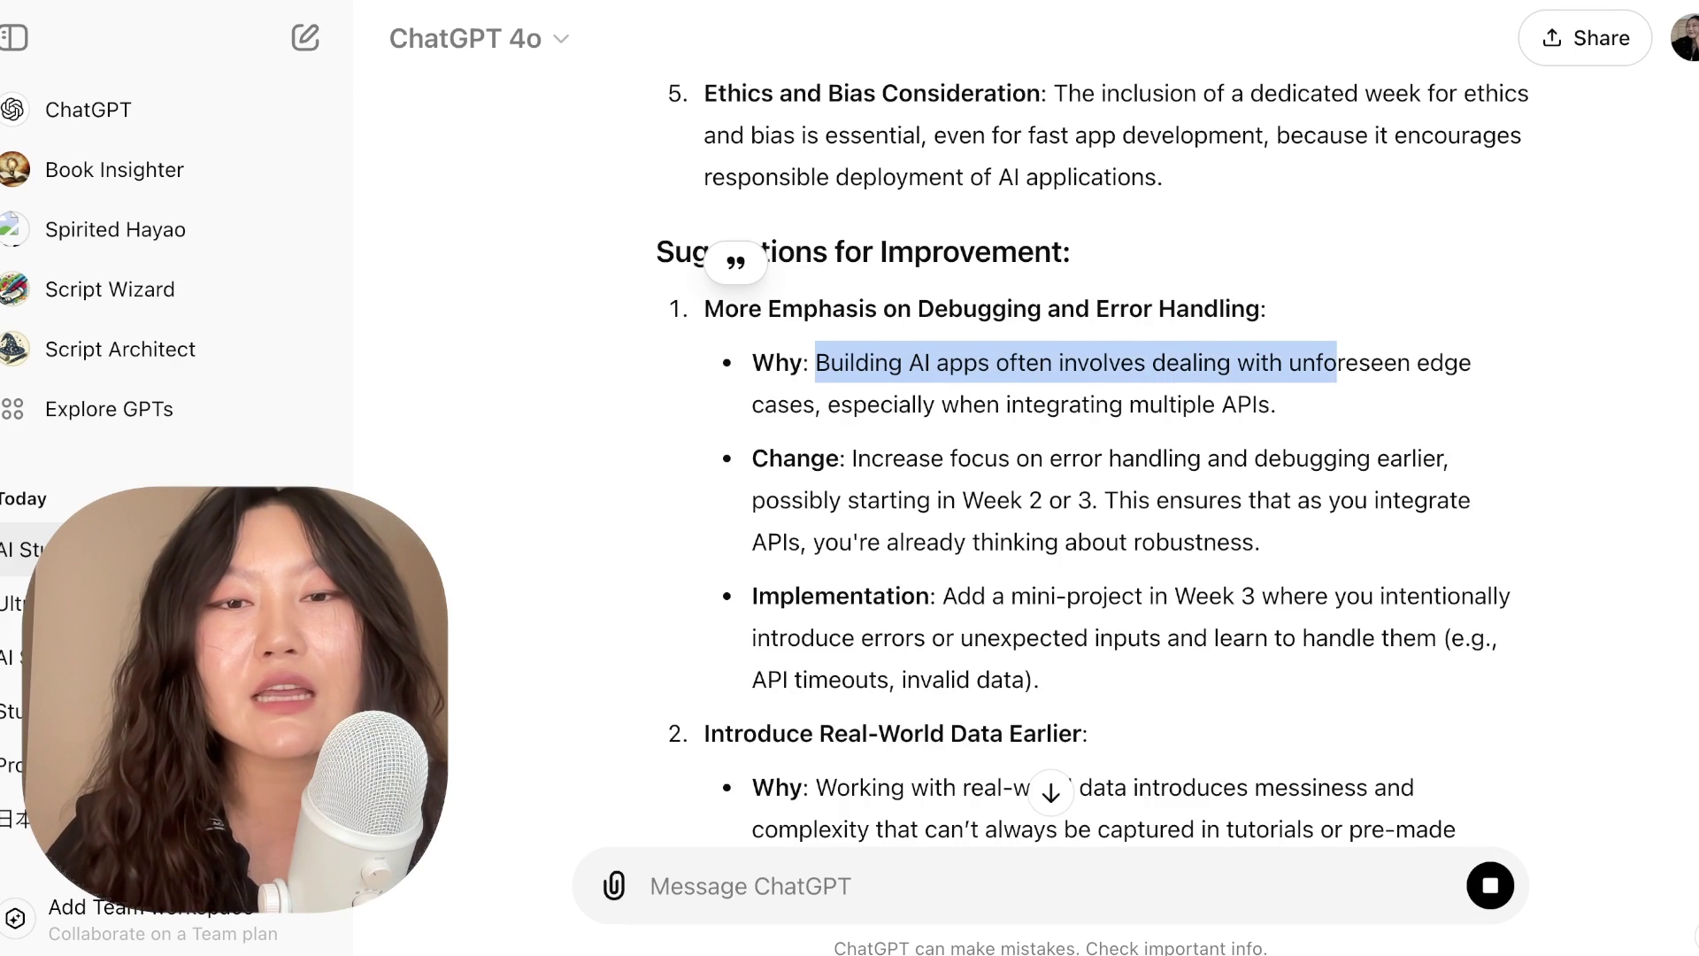
pyautogui.moveTo(1336, 363); pyautogui.dragTo(1276, 405)
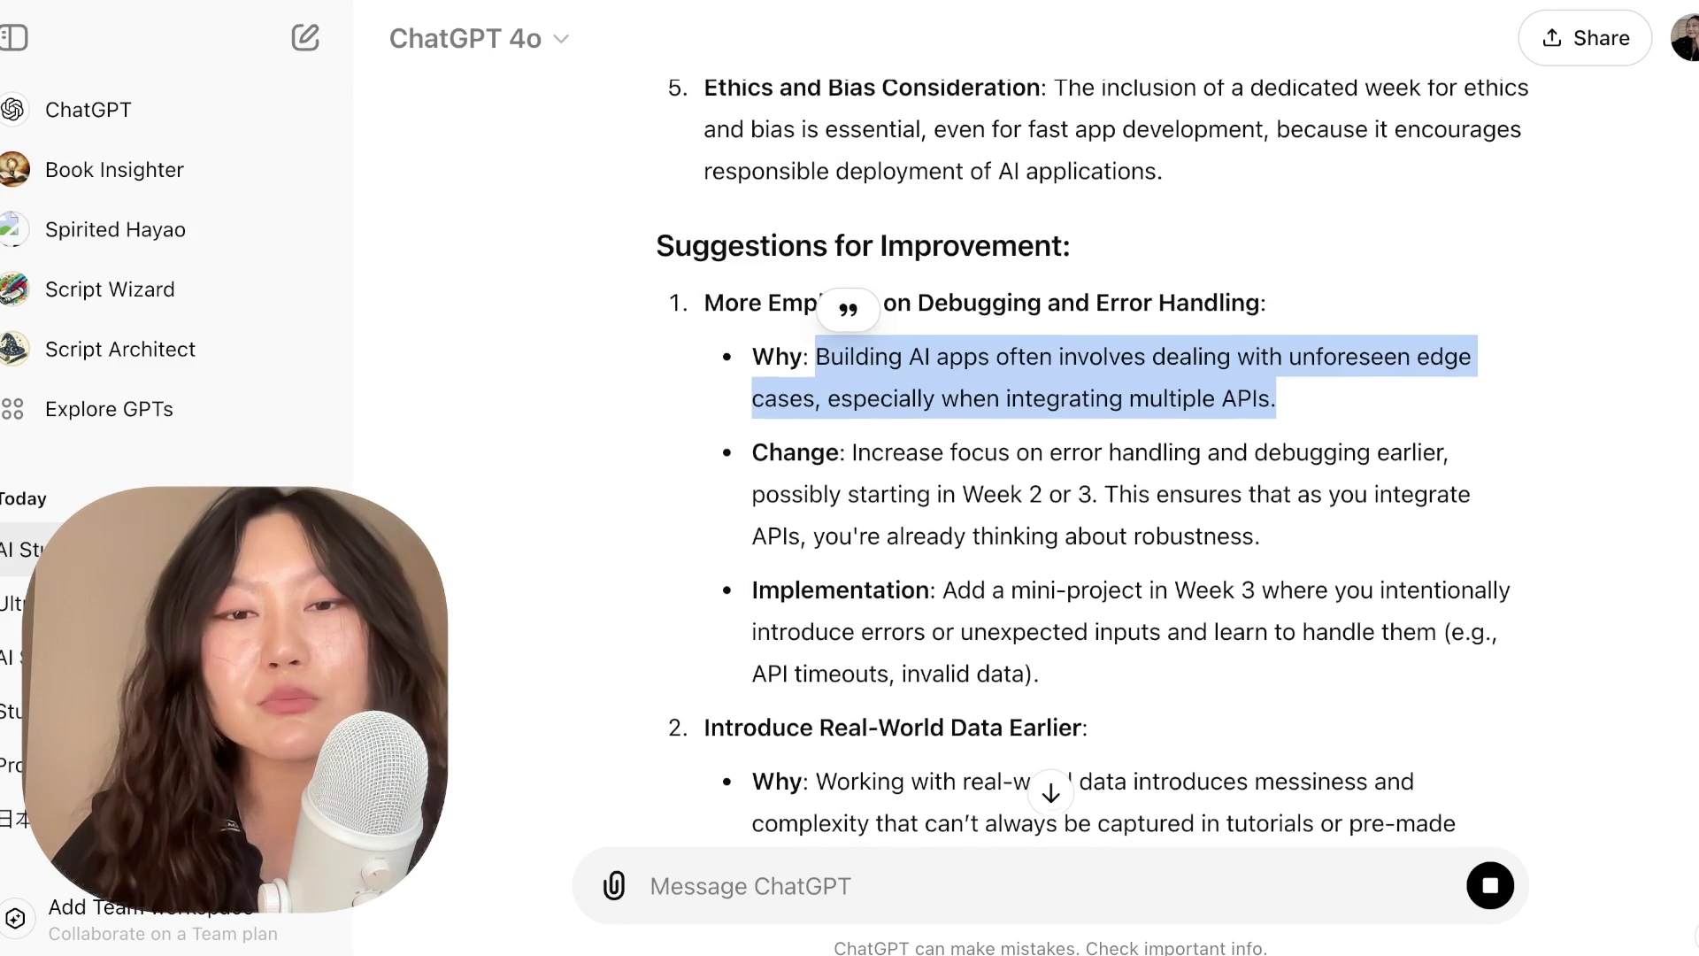
pyautogui.scroll(-3, 1092, 460)
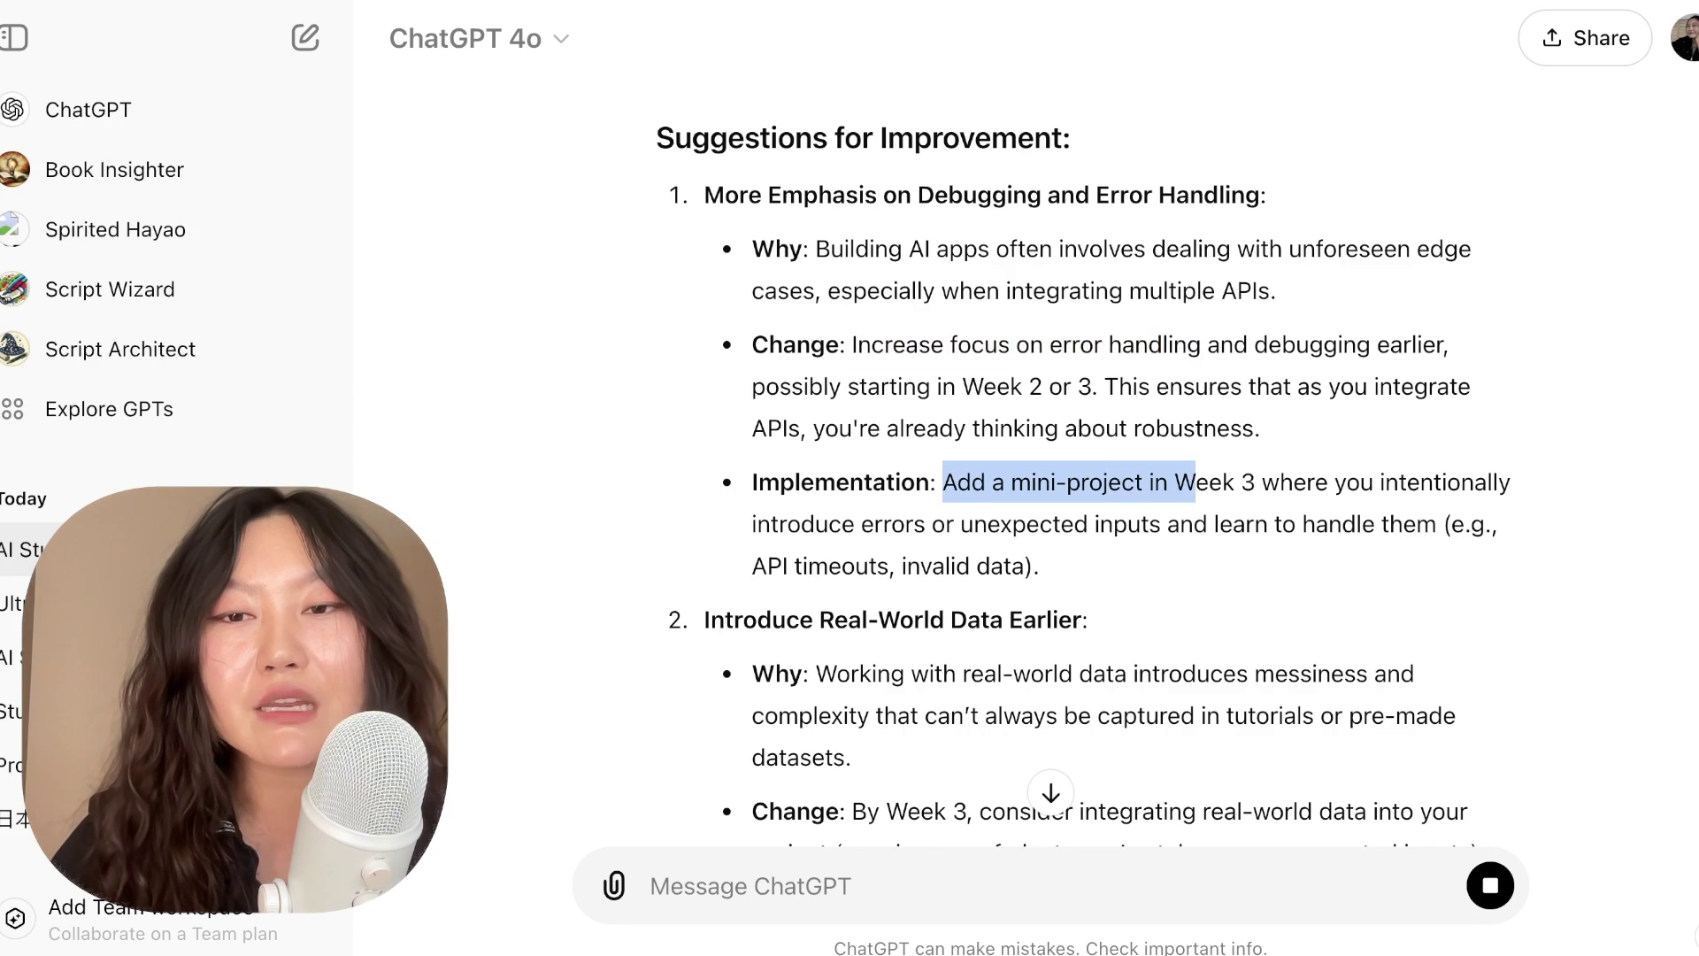
pyautogui.moveTo(1254, 482); pyautogui.dragTo(1051, 524)
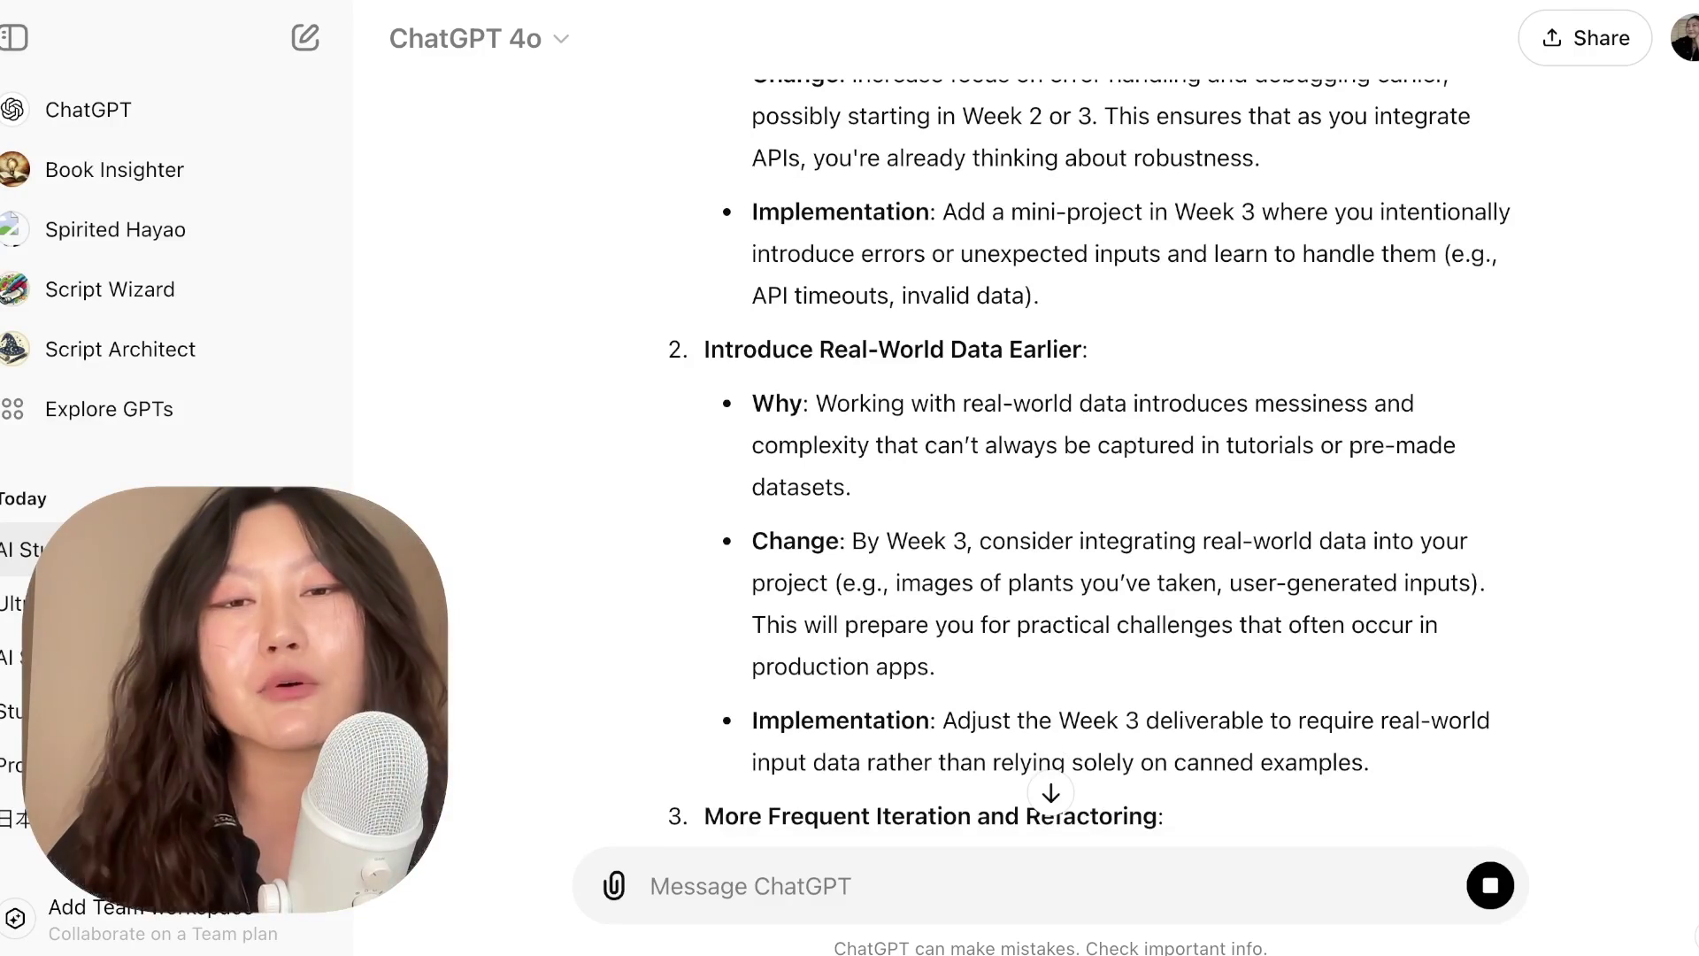
pyautogui.scroll(-1, 1089, 462)
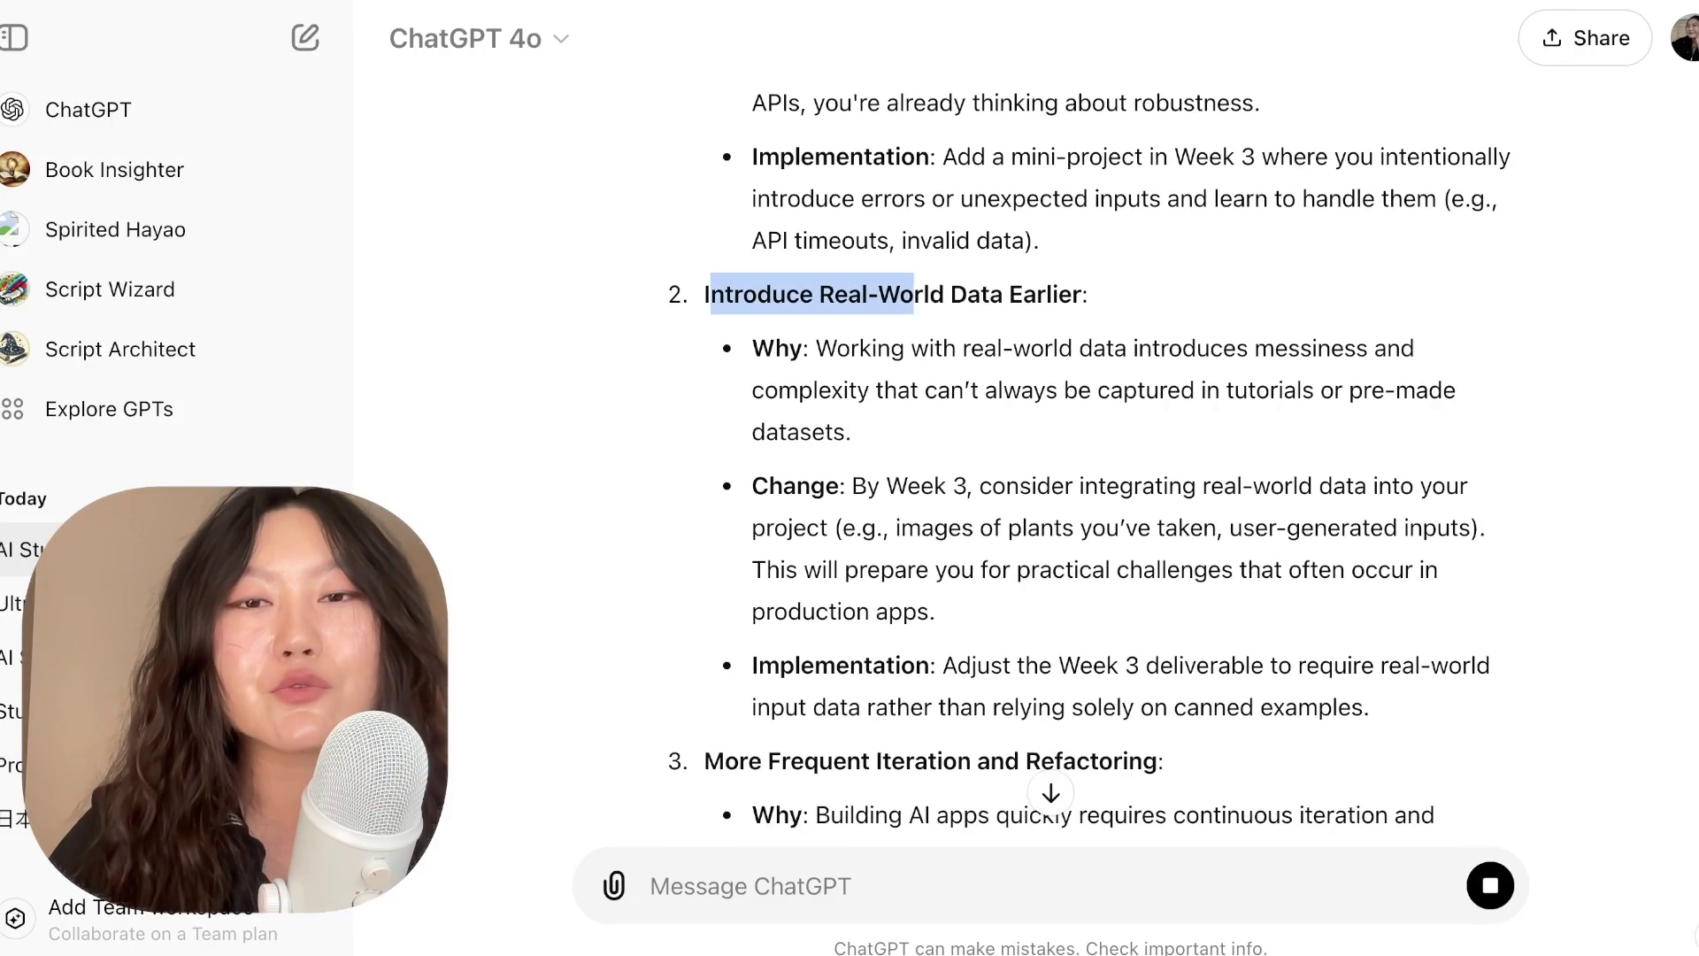
pyautogui.scroll(-6, 1089, 461)
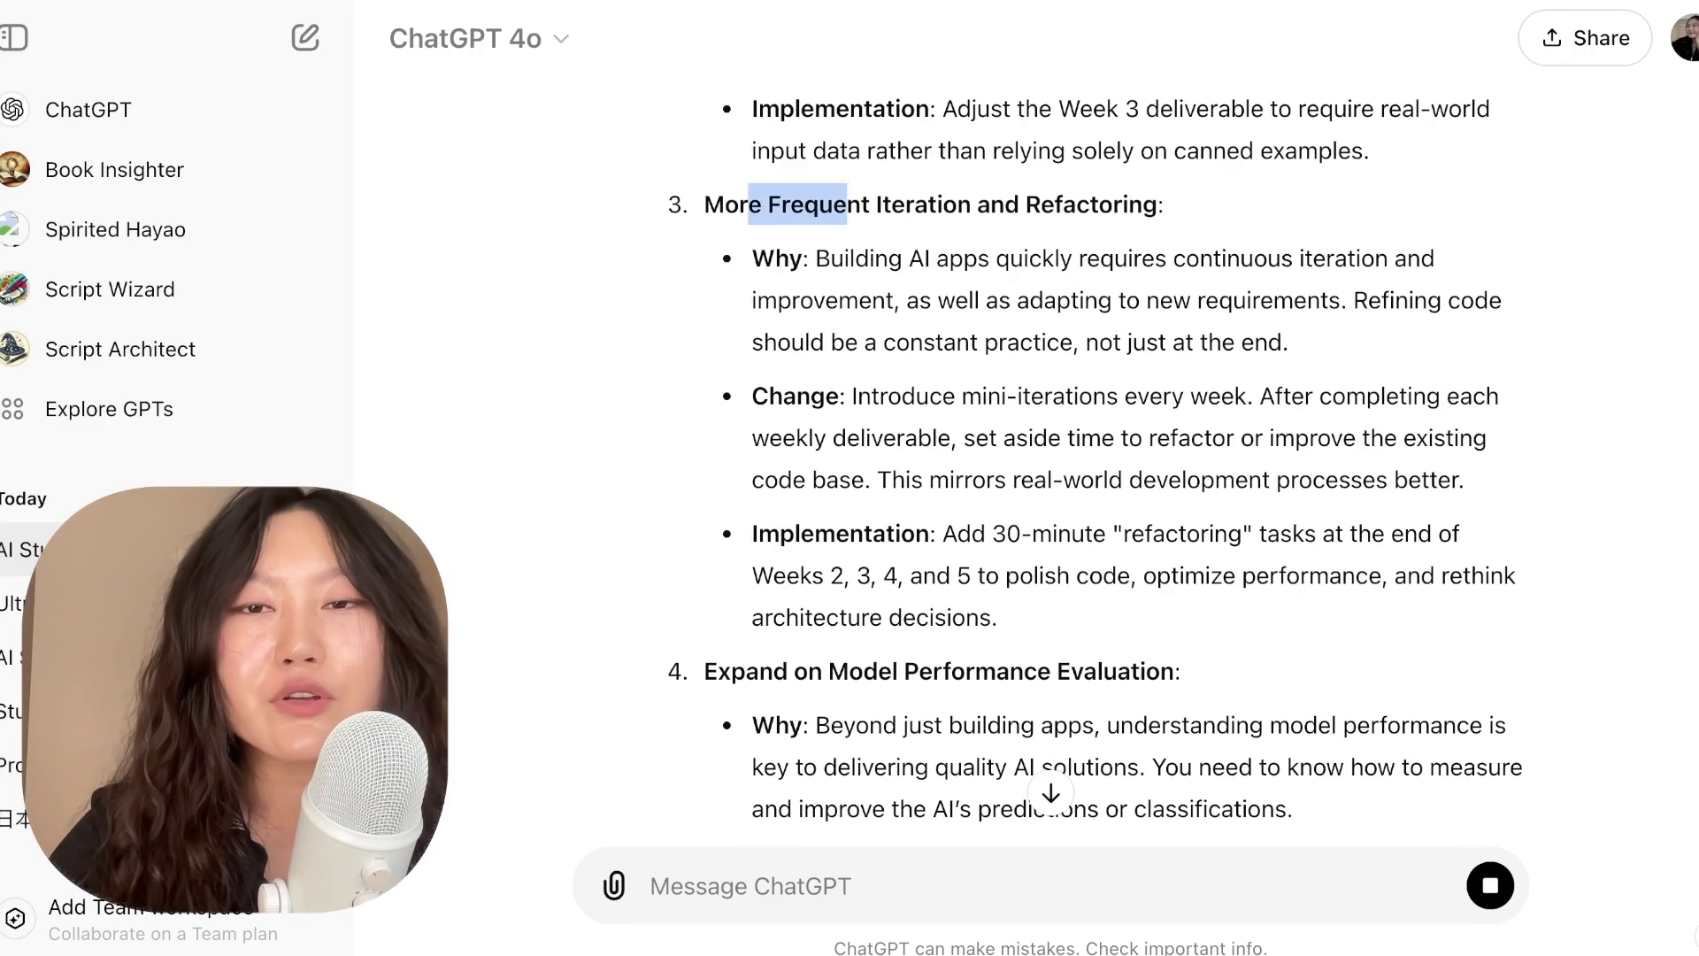
pyautogui.scroll(-10, 1089, 462)
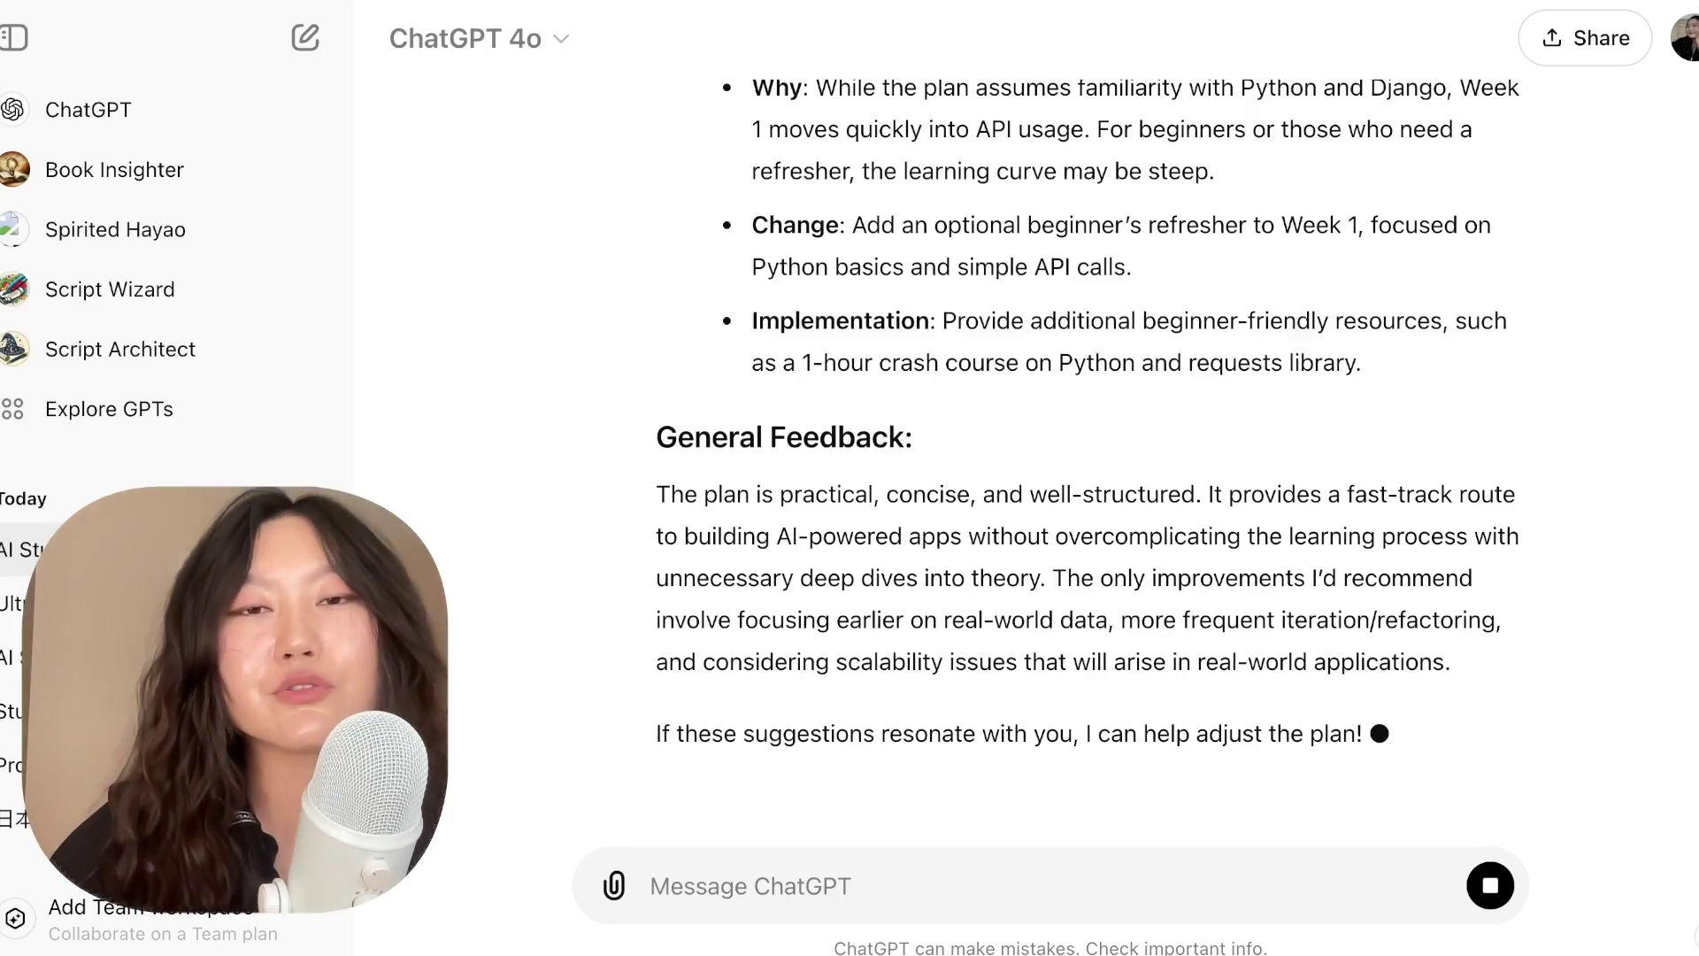
# Step: Send 'thank you, please include suggestions 1 and 2 into my study plan'
pyautogui.scroll(6, 1089, 462)
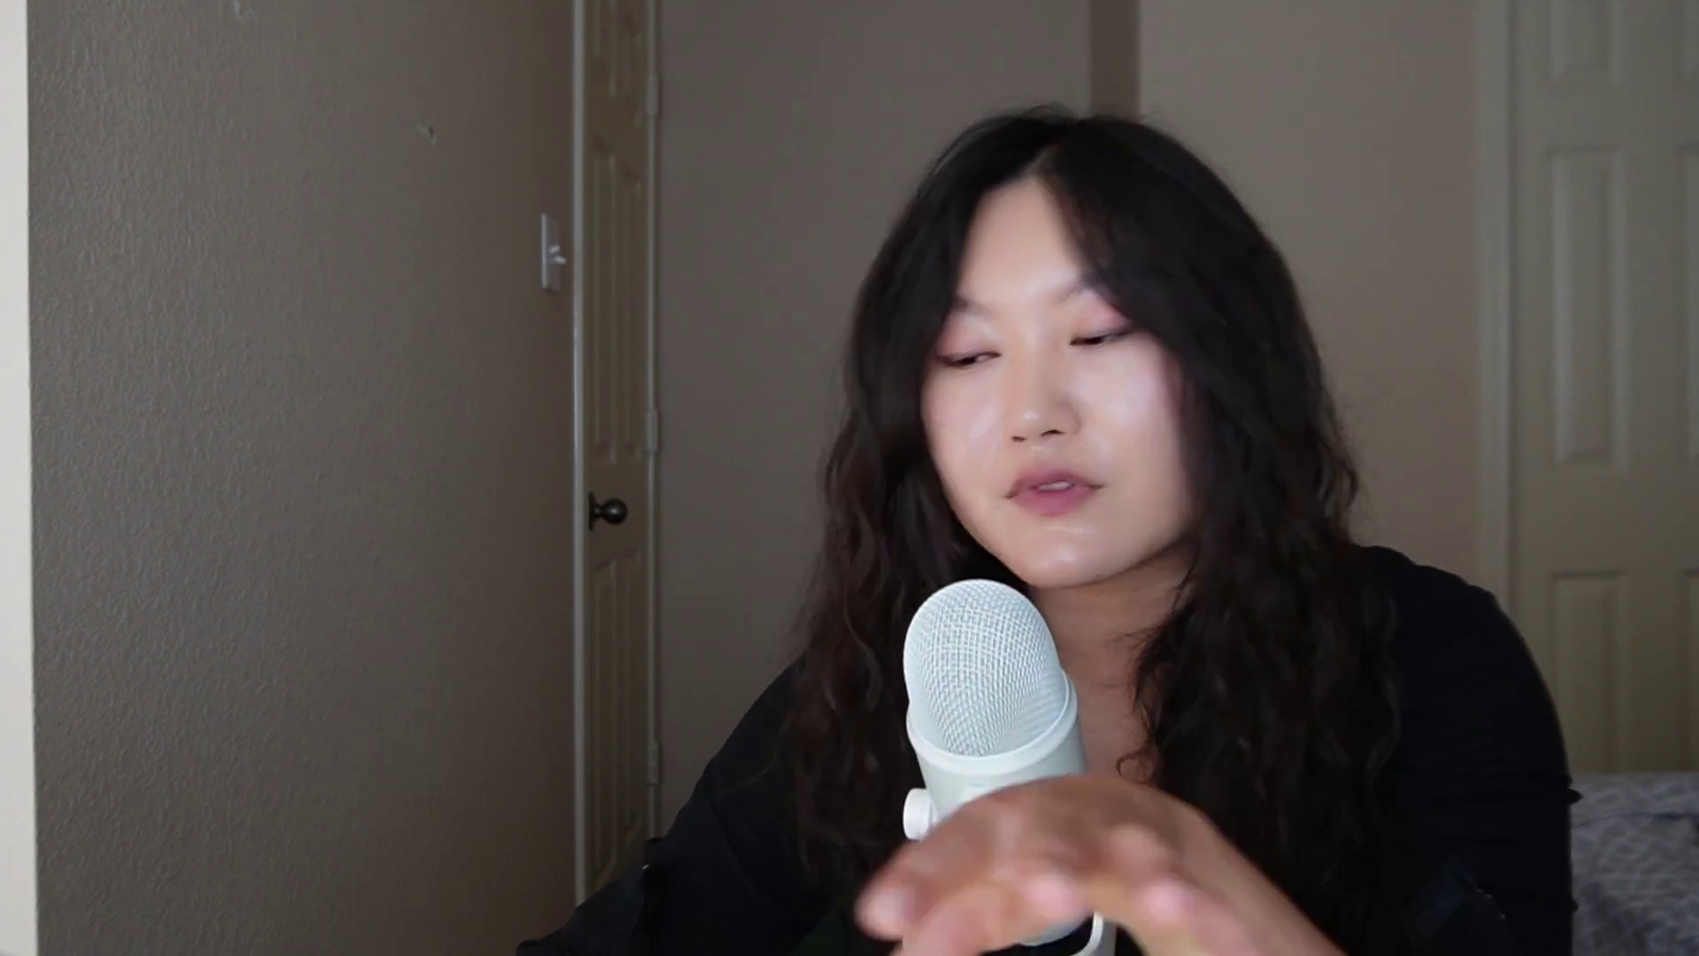
pyautogui.write('thank you, please include suggestions 1 and 2')
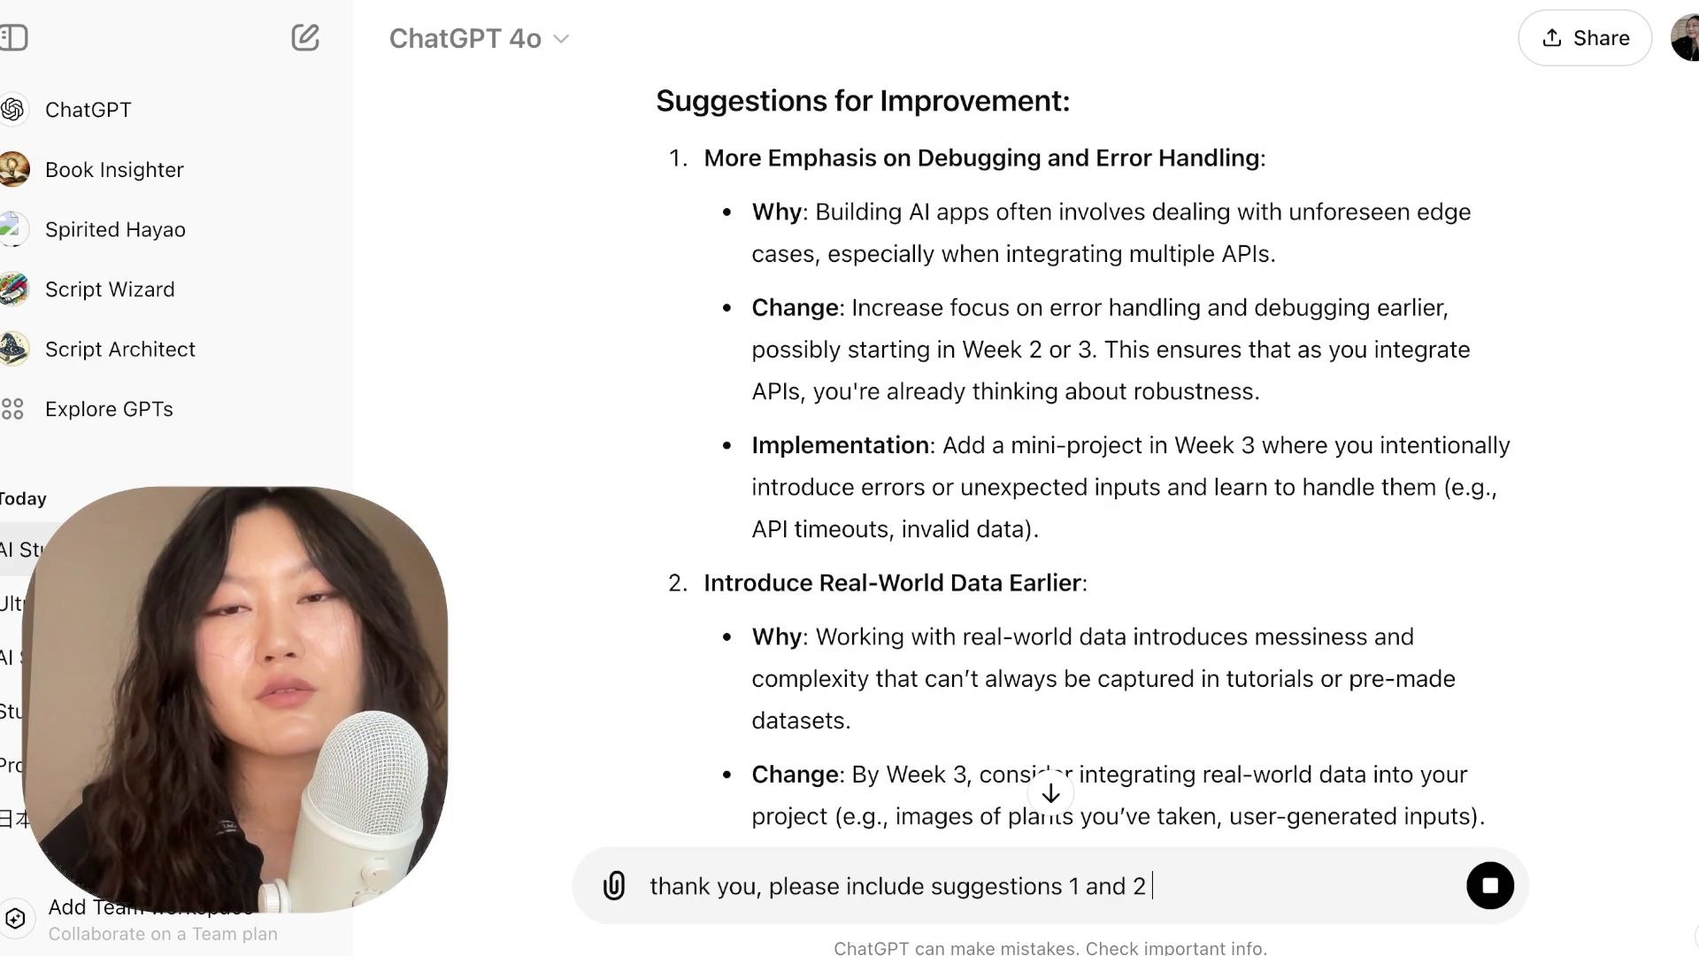
pyautogui.write('y plan')
pyautogui.press('Return')
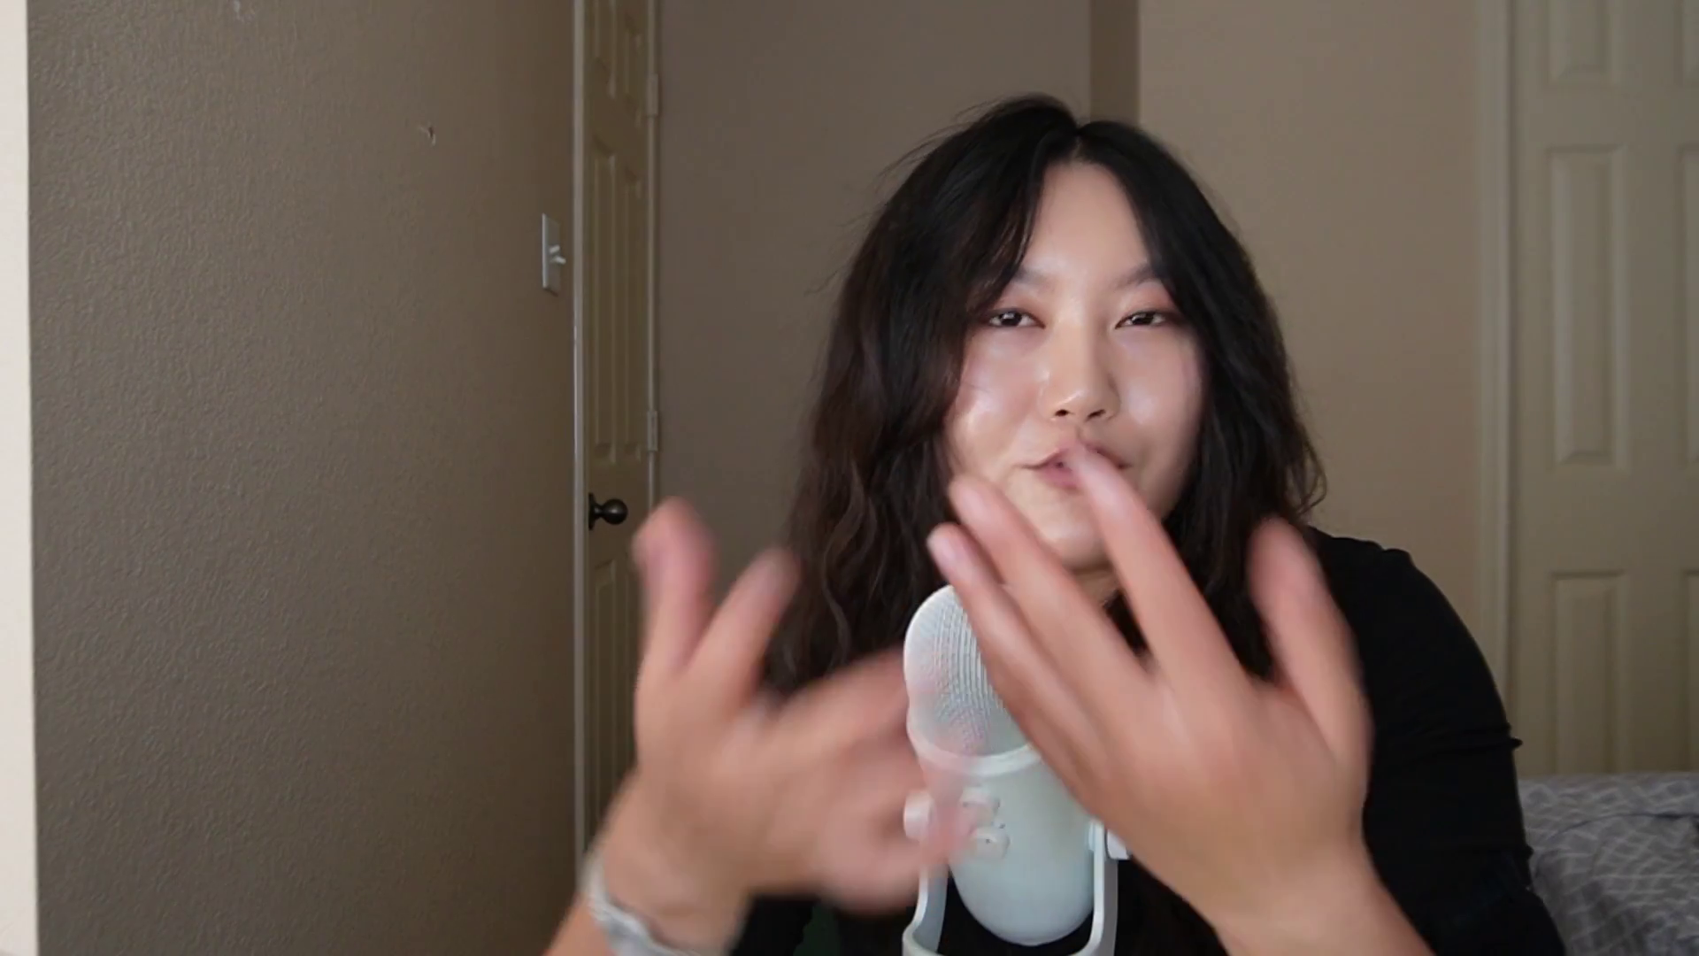